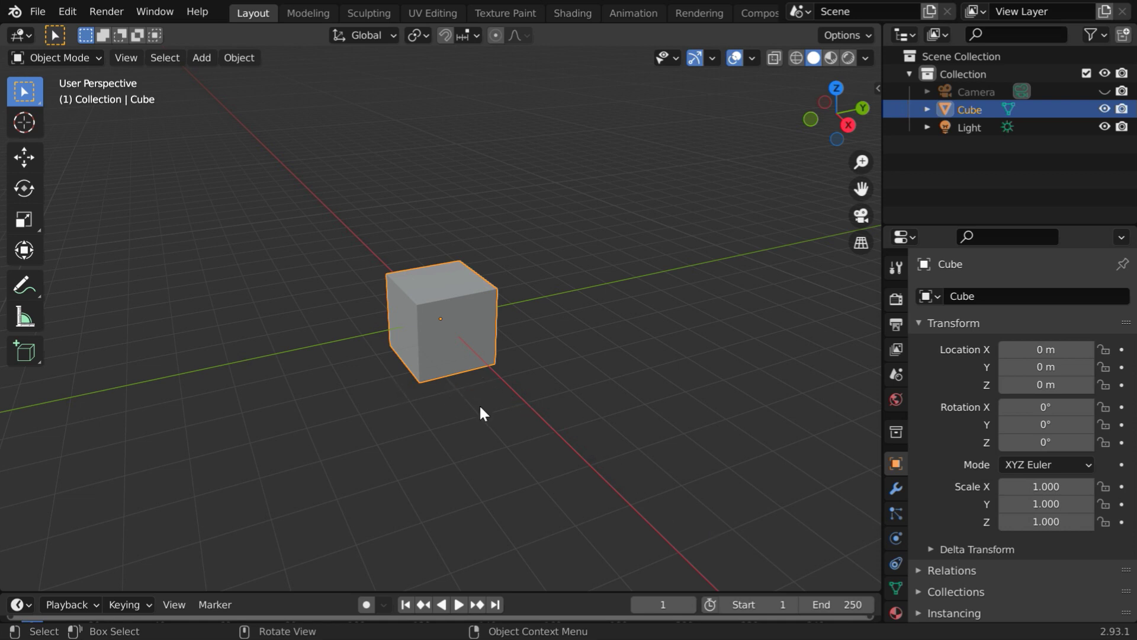
Step: Set the default cube's Y scale to 1.5
{"action": "scroll", "coordinate": [479, 407], "scroll_direction": "up", "scroll_amount": 5}
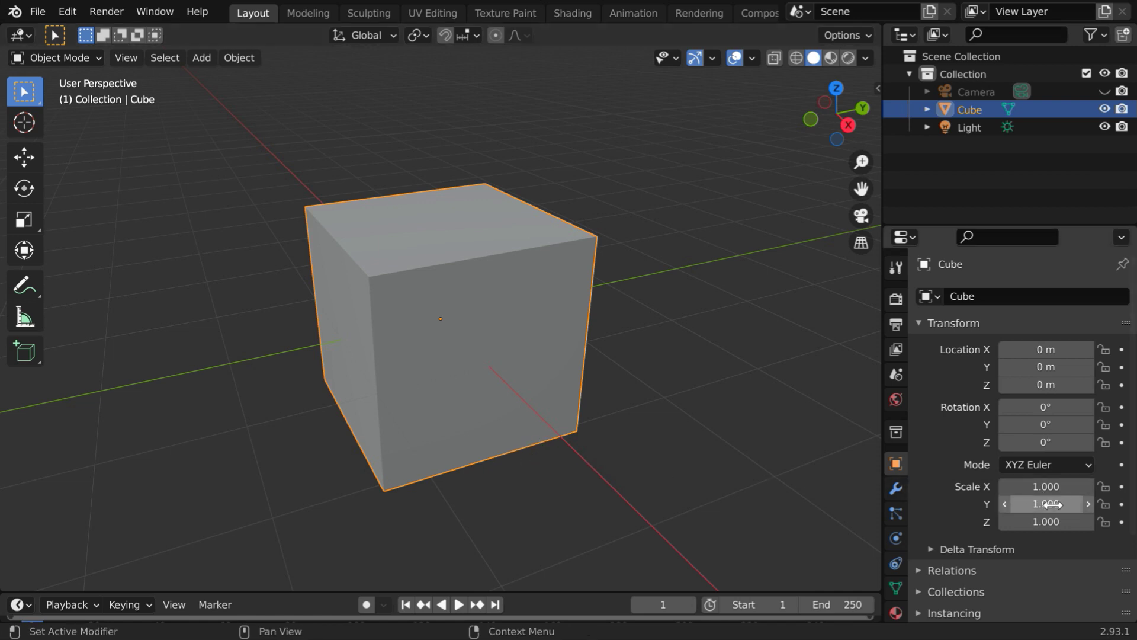
{"action": "left_click", "coordinate": [1051, 504]}
{"action": "type", "text": "1.5"}
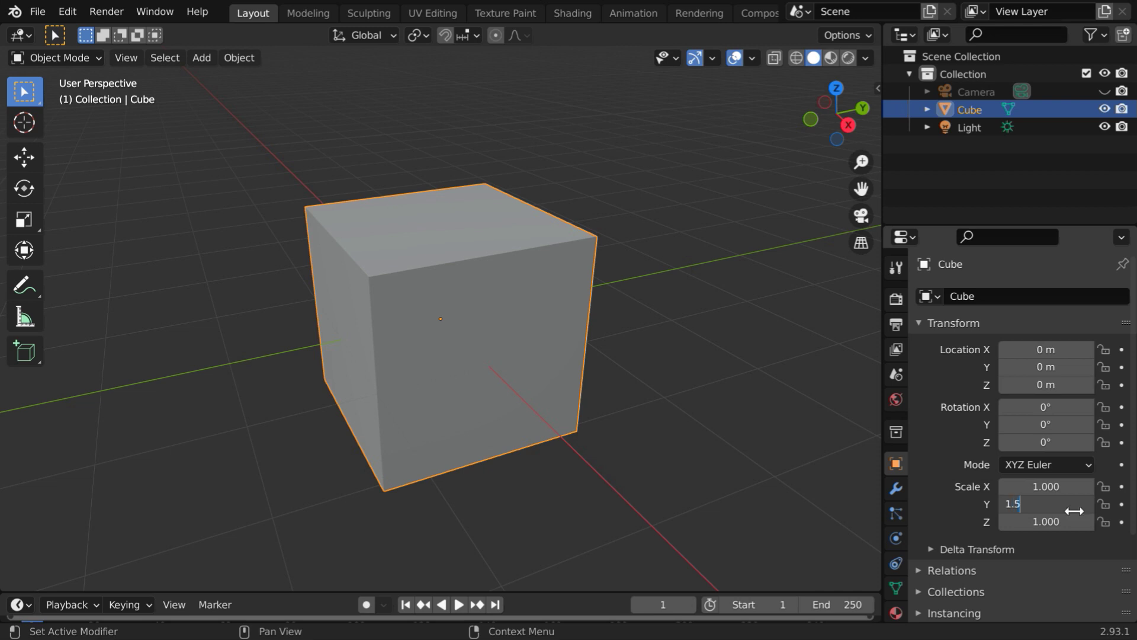
{"action": "key", "text": "Return"}
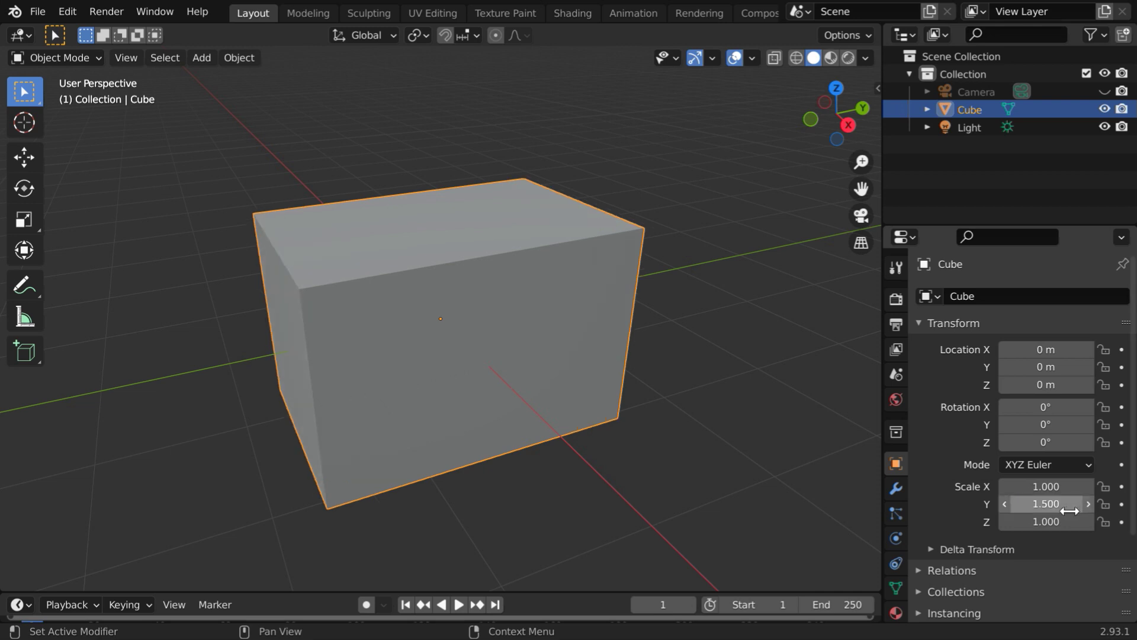
Step: Add a Subdivision Surface modifier to the stretched cube with viewport and render levels of 5, and apply it
{"action": "left_click", "coordinate": [897, 489]}
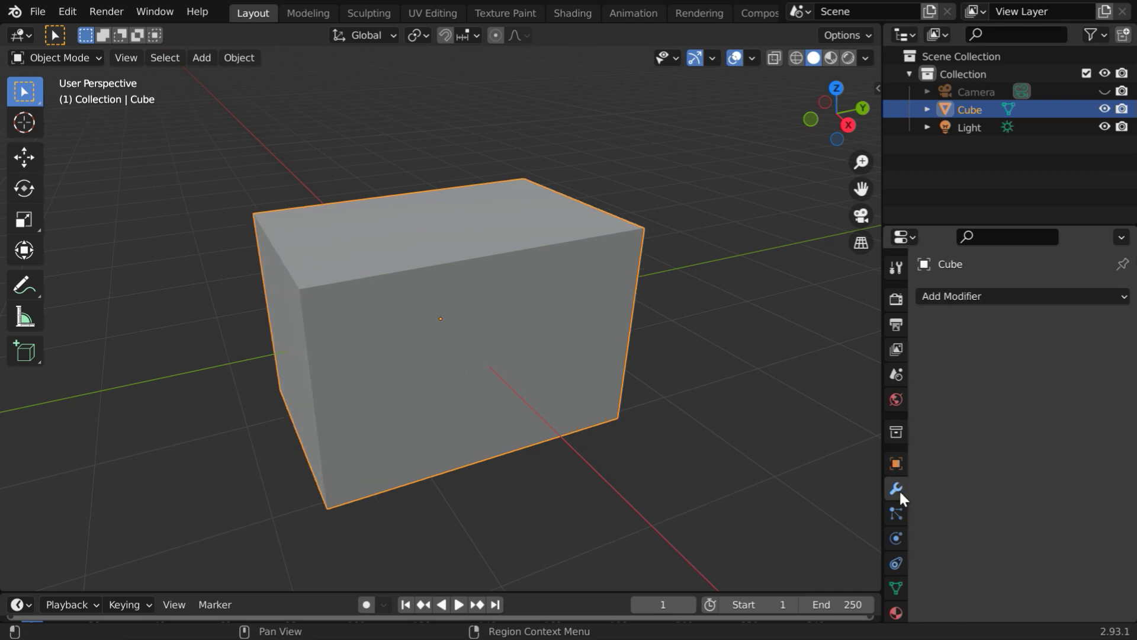
{"action": "left_click", "coordinate": [946, 297]}
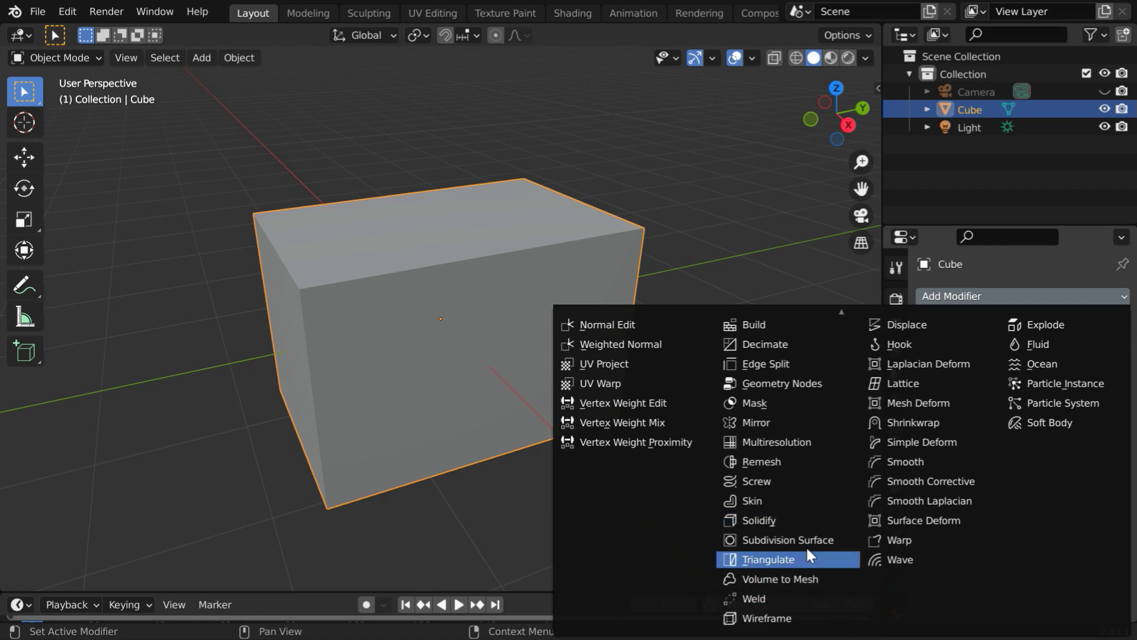
{"action": "left_click", "coordinate": [814, 541]}
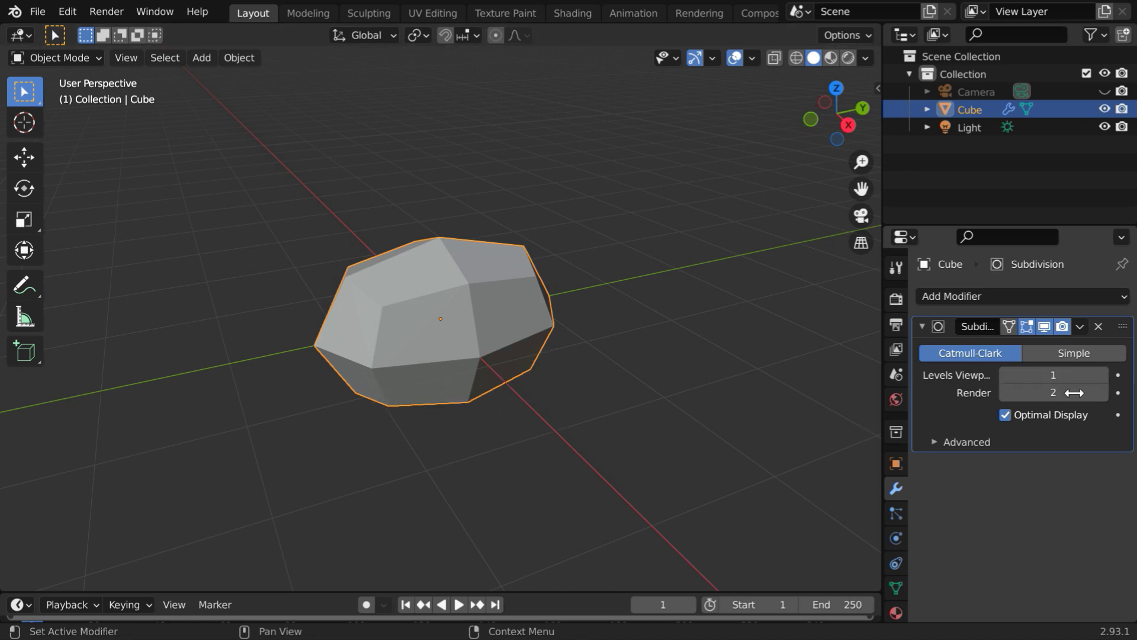
{"action": "left_click", "coordinate": [1102, 375]}
{"action": "left_click", "coordinate": [1103, 374]}
{"action": "left_click", "coordinate": [1103, 375]}
{"action": "left_click", "coordinate": [1103, 375]}
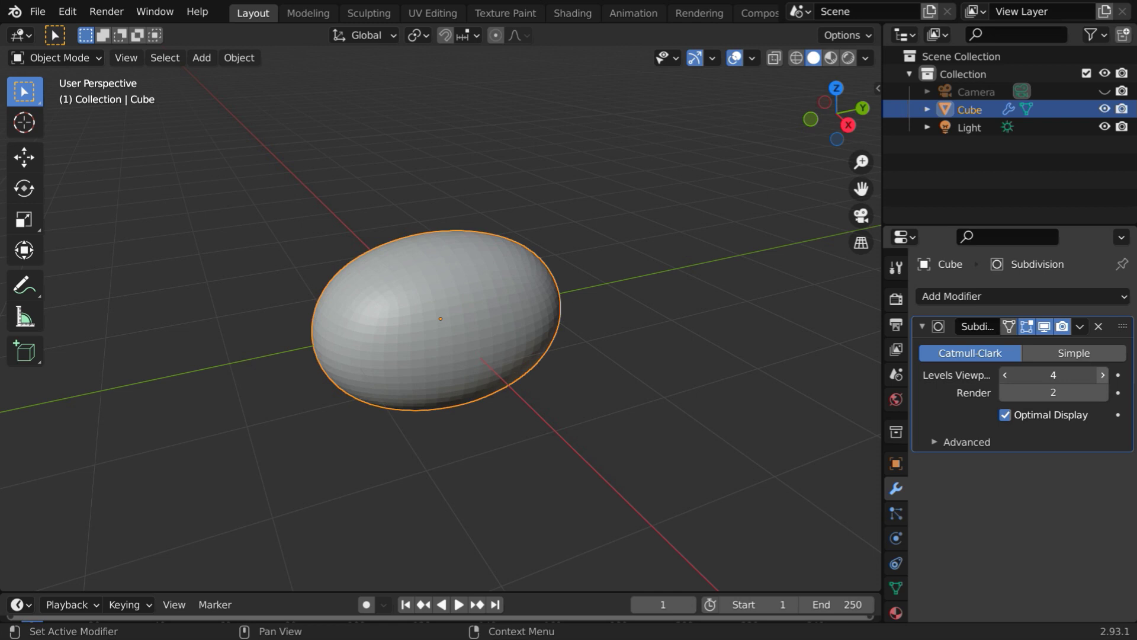
{"action": "left_click", "coordinate": [1103, 393]}
{"action": "left_click", "coordinate": [1102, 392]}
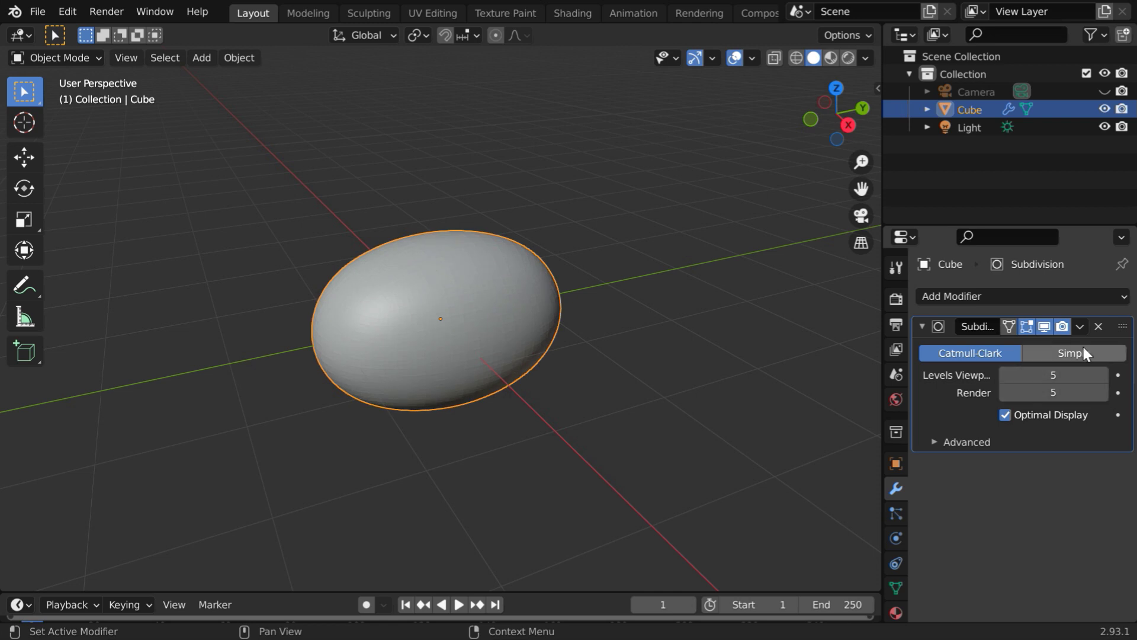
{"action": "left_click", "coordinate": [1079, 327]}
{"action": "left_click", "coordinate": [1042, 347]}
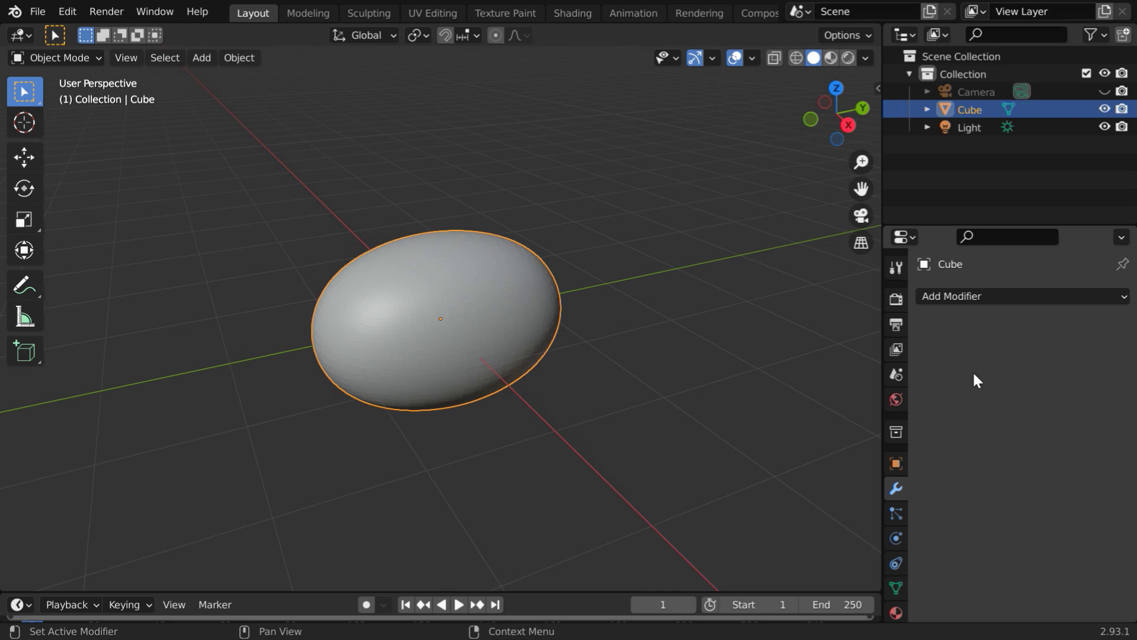
Step: Add a Simple Deform modifier to the rounded body in Taper mode with a factor of -0.5, and apply it
{"action": "left_click", "coordinate": [977, 296]}
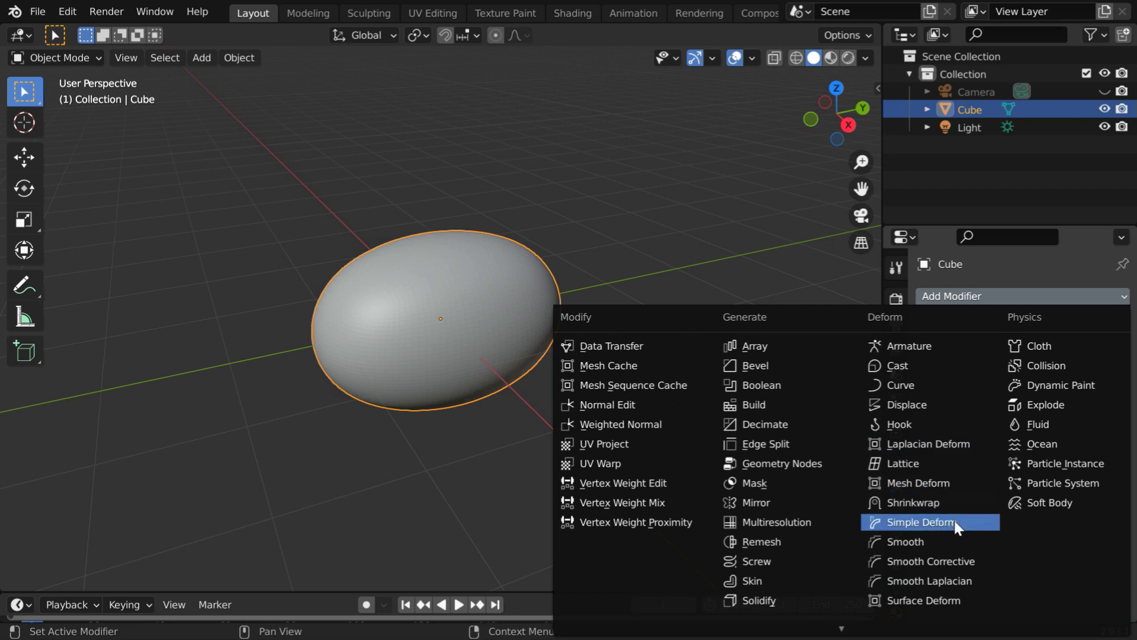
{"action": "left_click", "coordinate": [924, 522]}
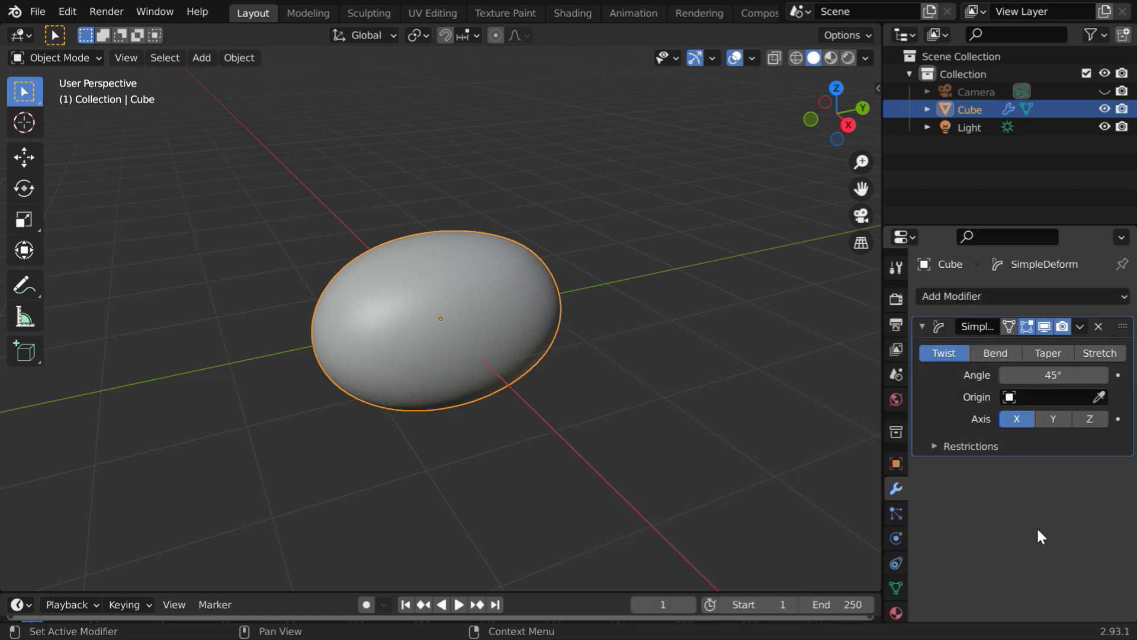
{"action": "left_click", "coordinate": [1054, 355]}
{"action": "left_click", "coordinate": [1079, 378]}
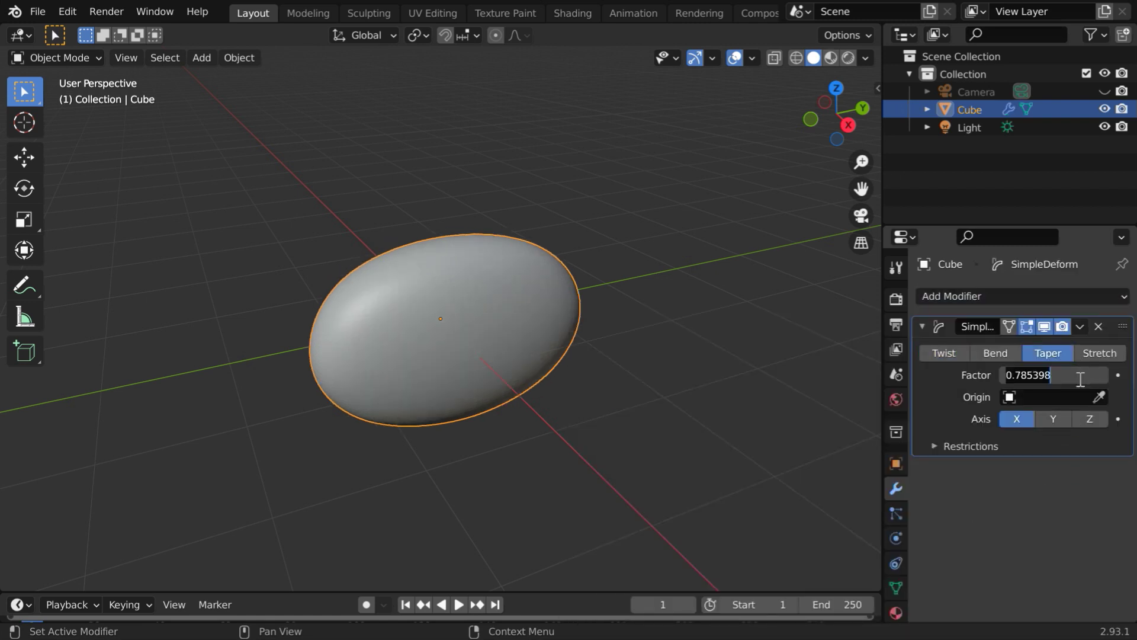
{"action": "key", "text": "BackSpace"}
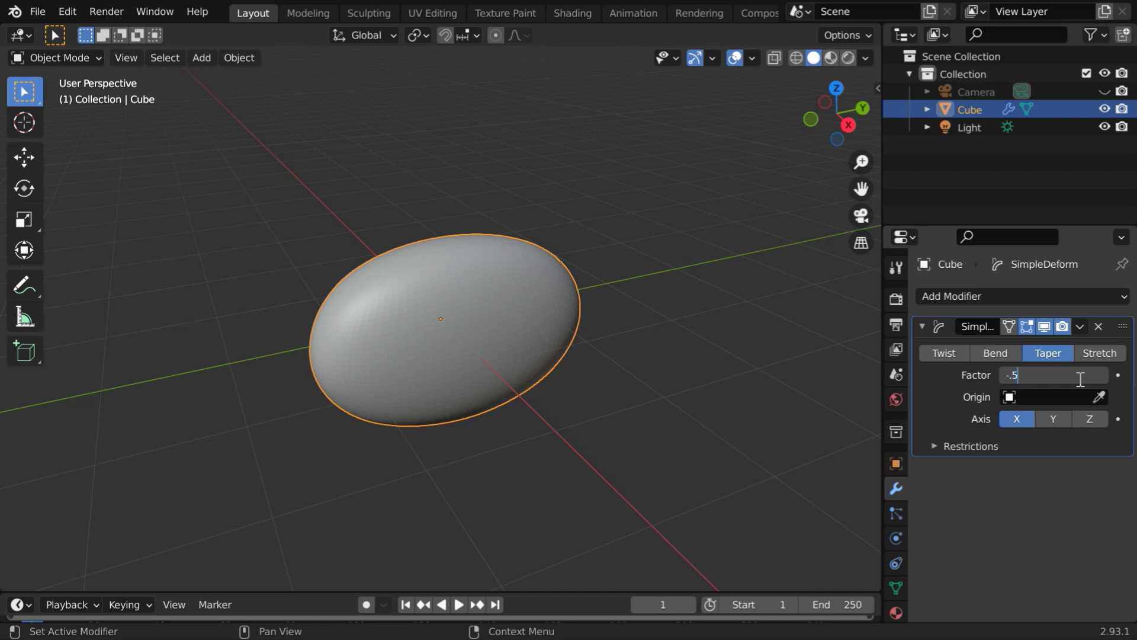
{"action": "type", "text": "-.5"}
{"action": "key", "text": "Return"}
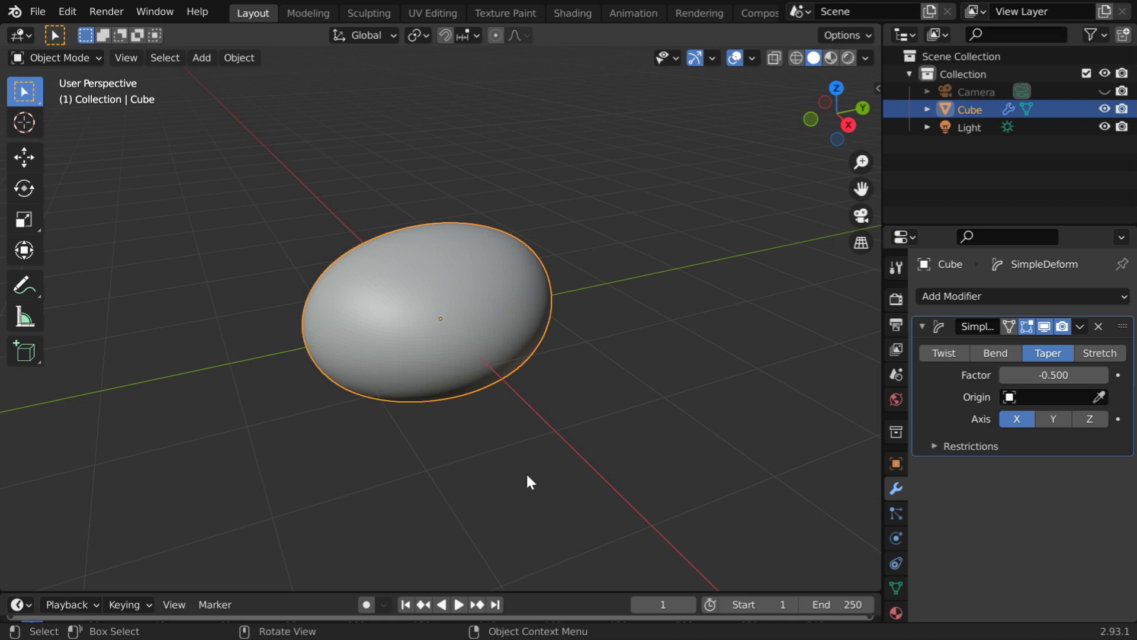
{"action": "middle_click_drag", "start_coordinate": [441, 466], "coordinate": [440, 517]}
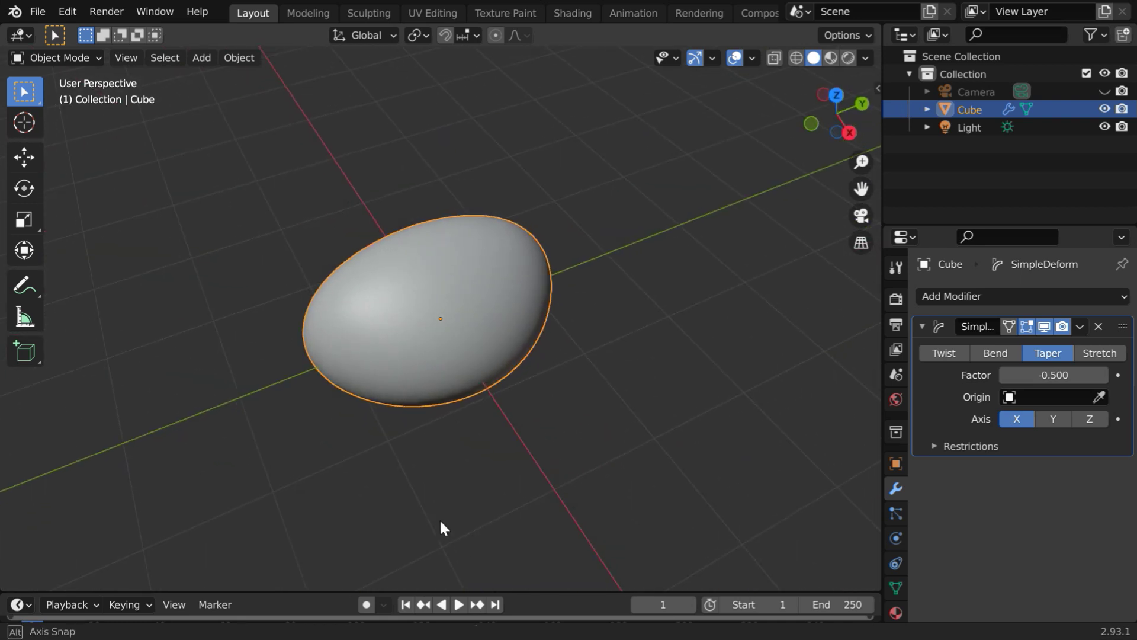
{"action": "left_click", "coordinate": [1080, 327]}
{"action": "left_click", "coordinate": [1045, 344]}
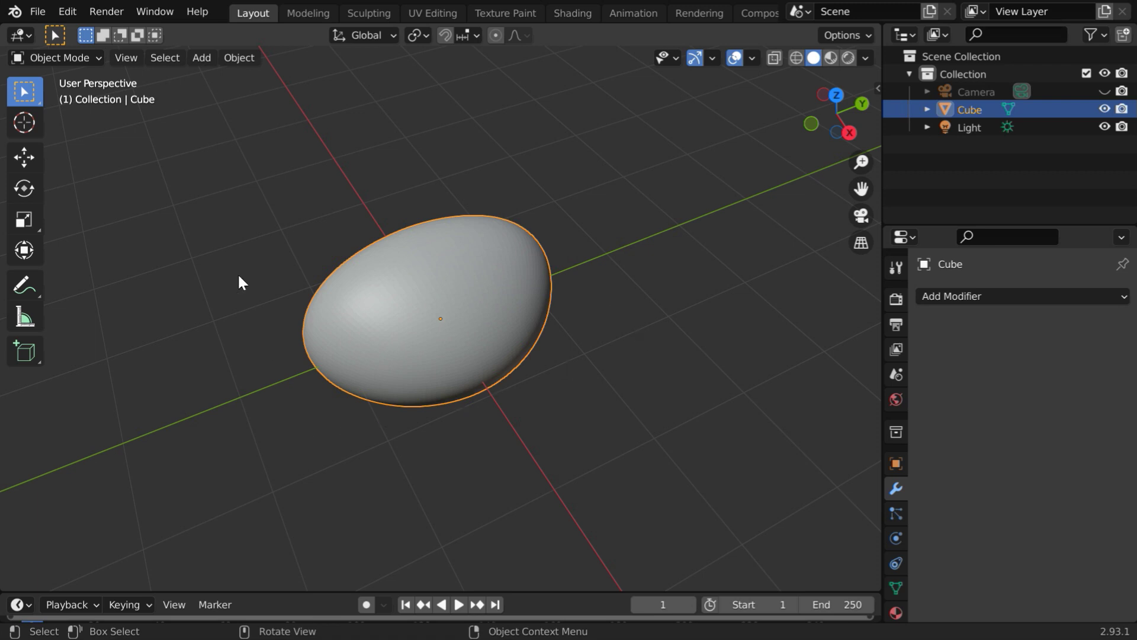
Step: Add a new cube mesh around the egg-shaped body
{"action": "left_click", "coordinate": [201, 59]}
{"action": "mouse_move", "coordinate": [283, 76]}
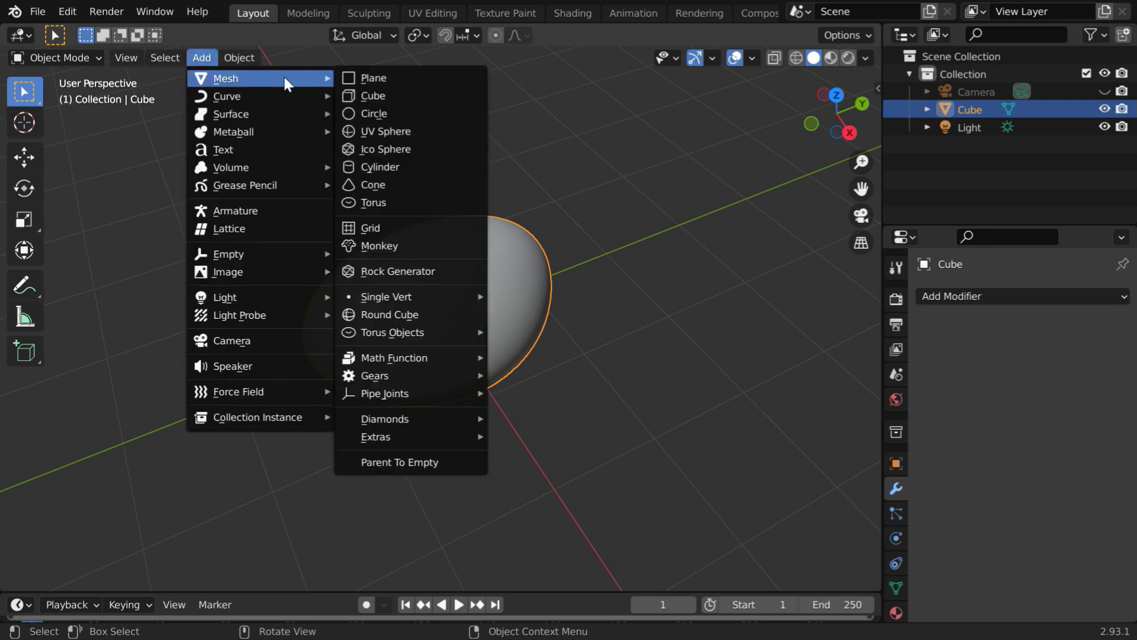
{"action": "left_click", "coordinate": [397, 94]}
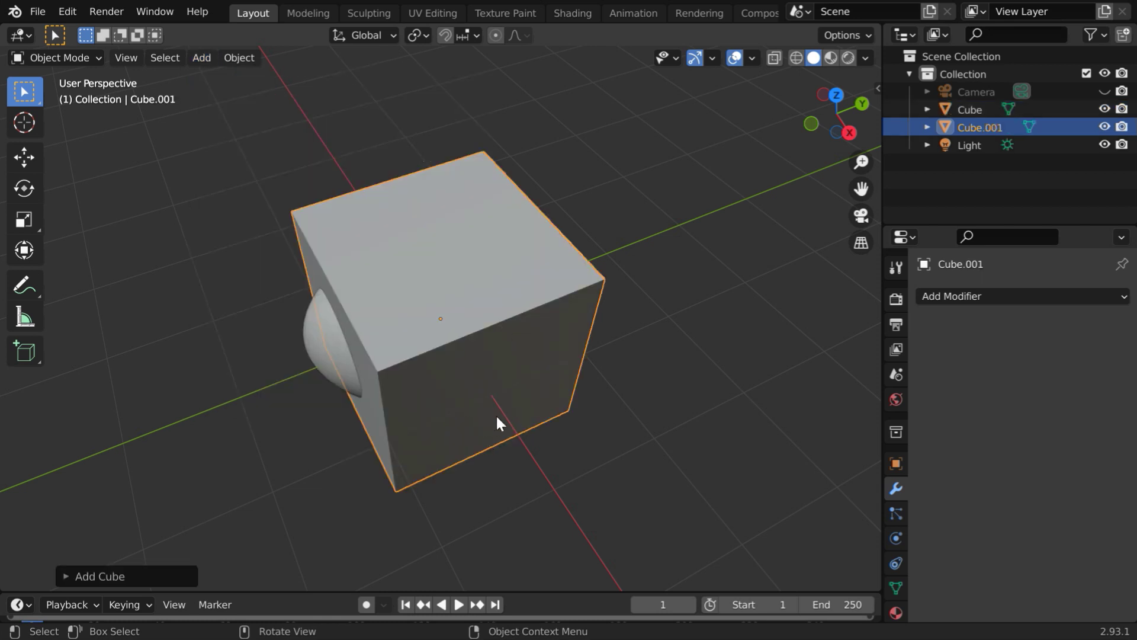
Step: Scale the new cube to 1.5 on Y and 0.5 on Z
{"action": "left_click", "coordinate": [896, 464]}
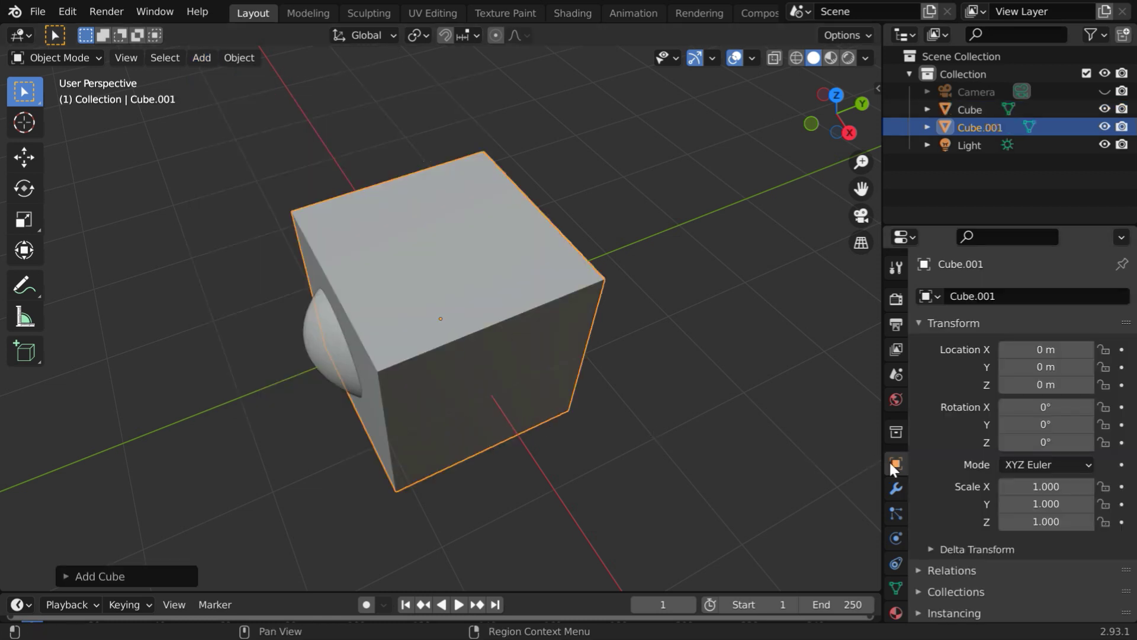
{"action": "left_click", "coordinate": [1066, 504]}
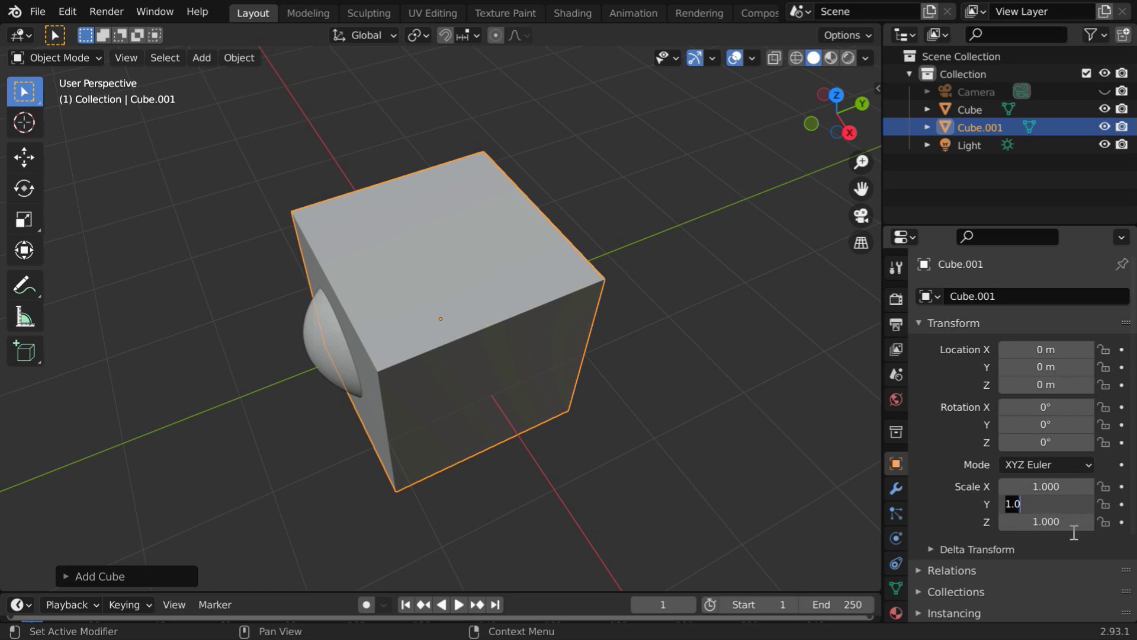
{"action": "type", "text": "1"}
{"action": "key", "text": "Return"}
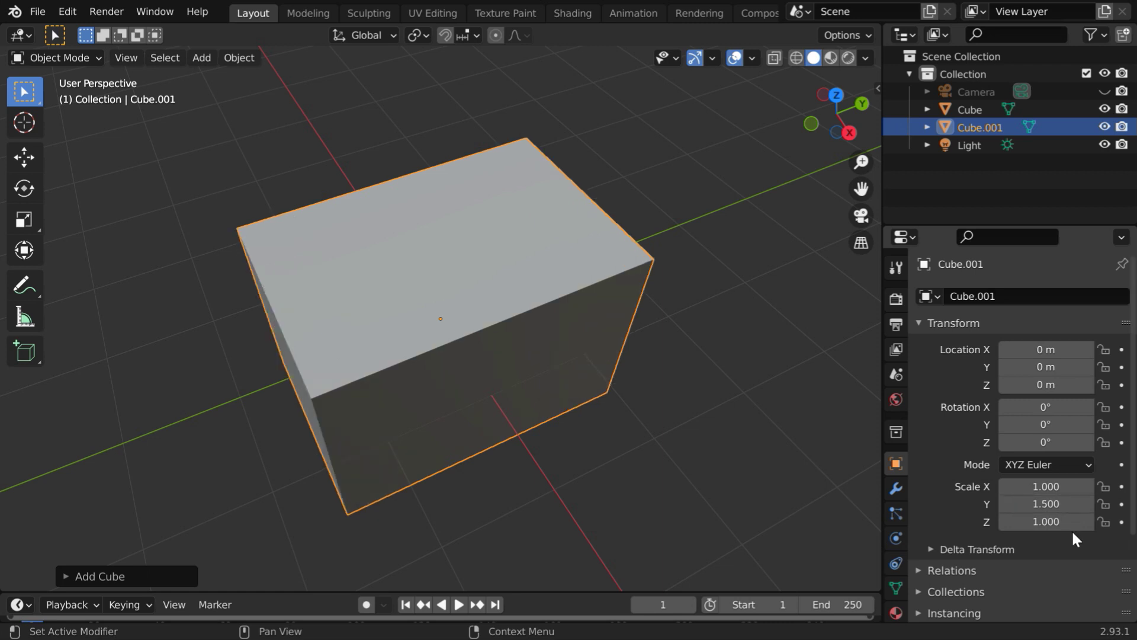
{"action": "left_click", "coordinate": [1066, 521]}
{"action": "type", "text": "."}
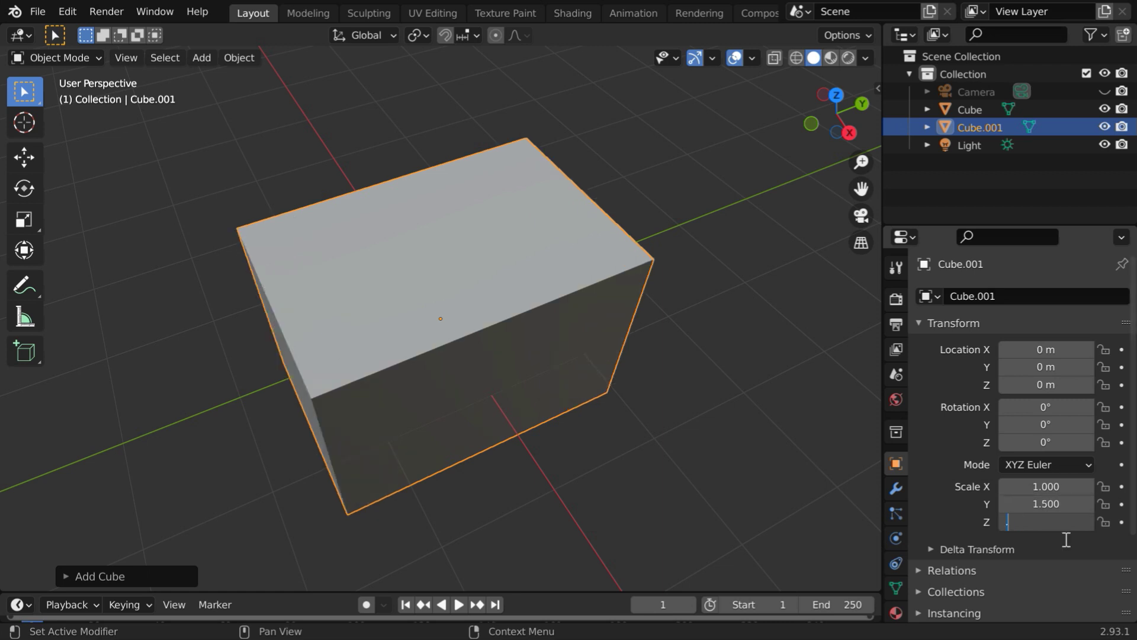
{"action": "type", "text": "5"}
{"action": "key", "text": "Return"}
{"action": "middle_click_drag", "start_coordinate": [533, 507], "coordinate": [519, 436]}
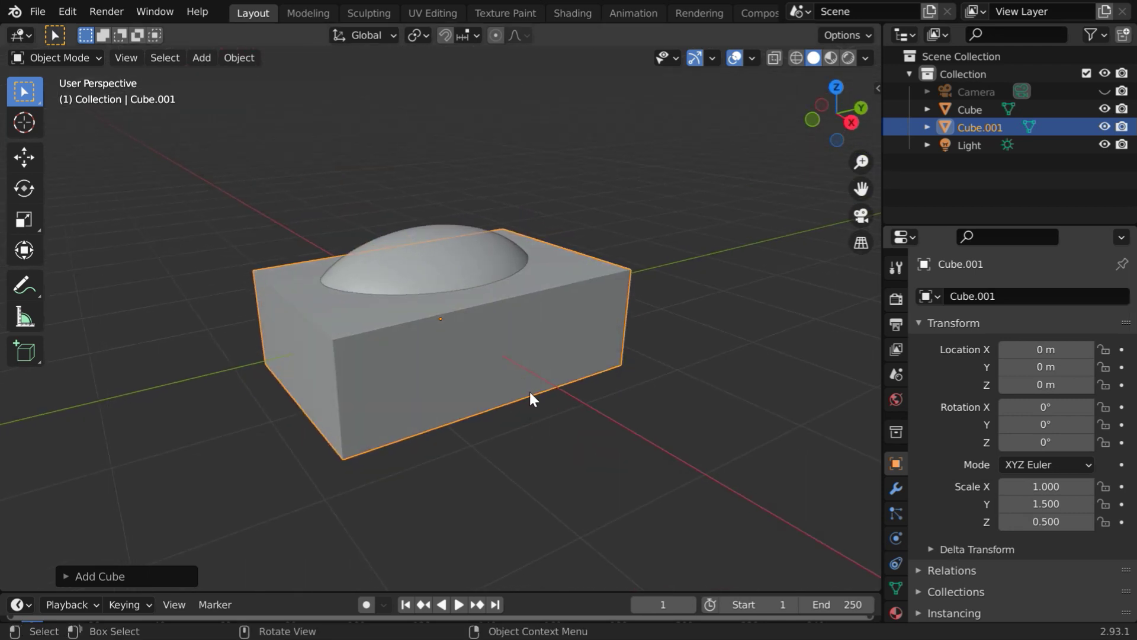
Step: Set the flattened box's Z location to 0.5 m
{"action": "left_click", "coordinate": [1048, 384]}
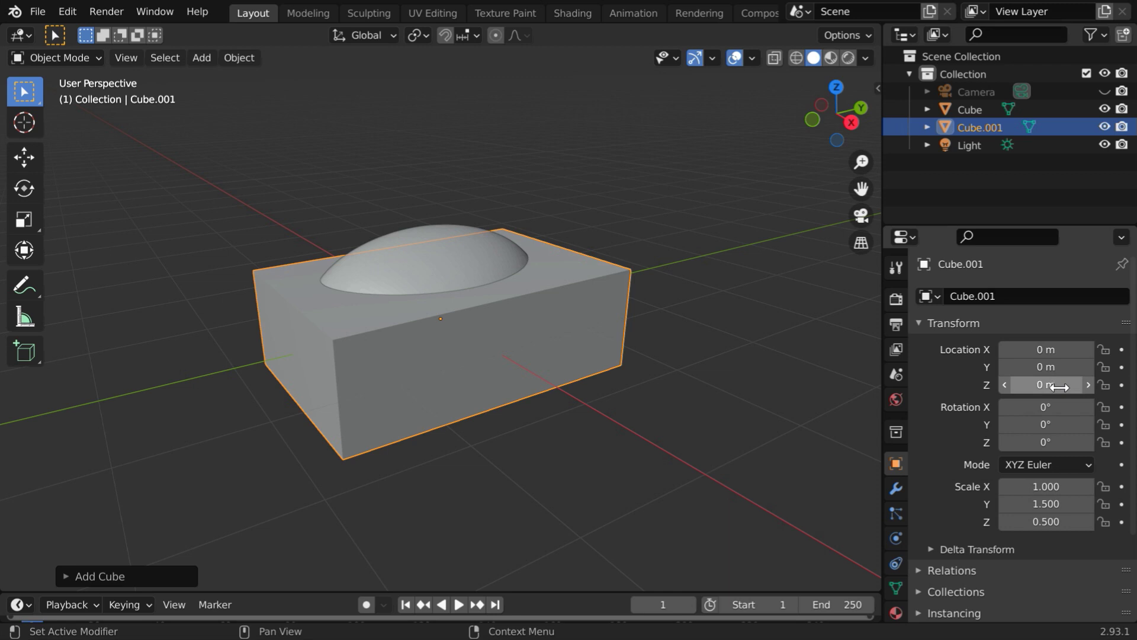
{"action": "key", "text": "BackSpace"}
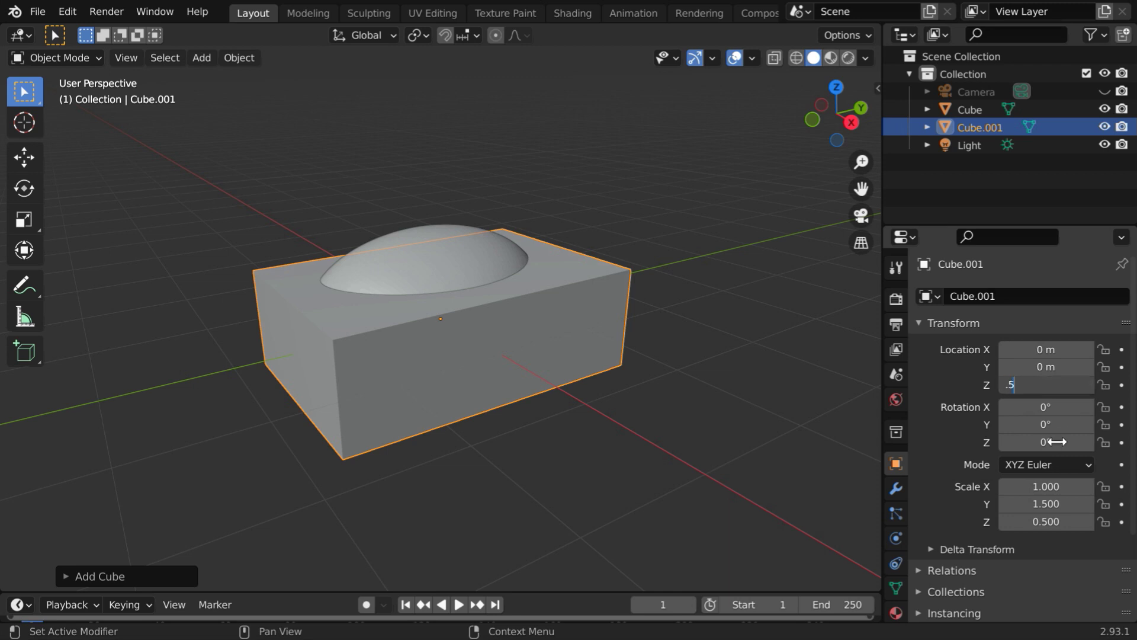
{"action": "type", "text": ".5"}
{"action": "key", "text": "Return"}
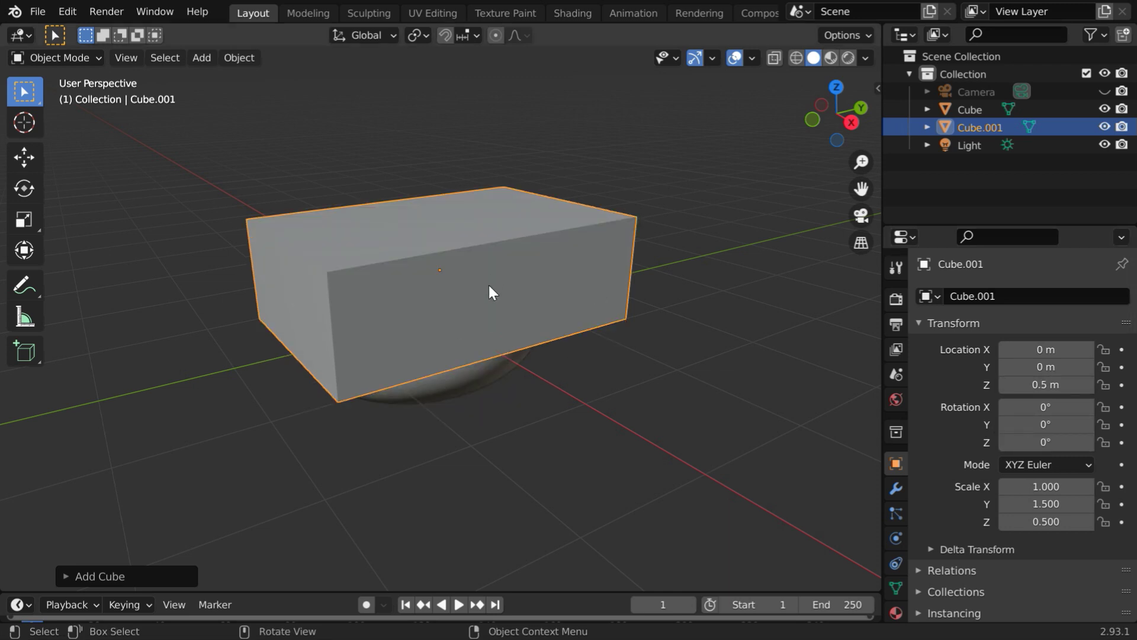
Step: Rename the flattened box as Basin
{"action": "double_click", "coordinate": [980, 127]}
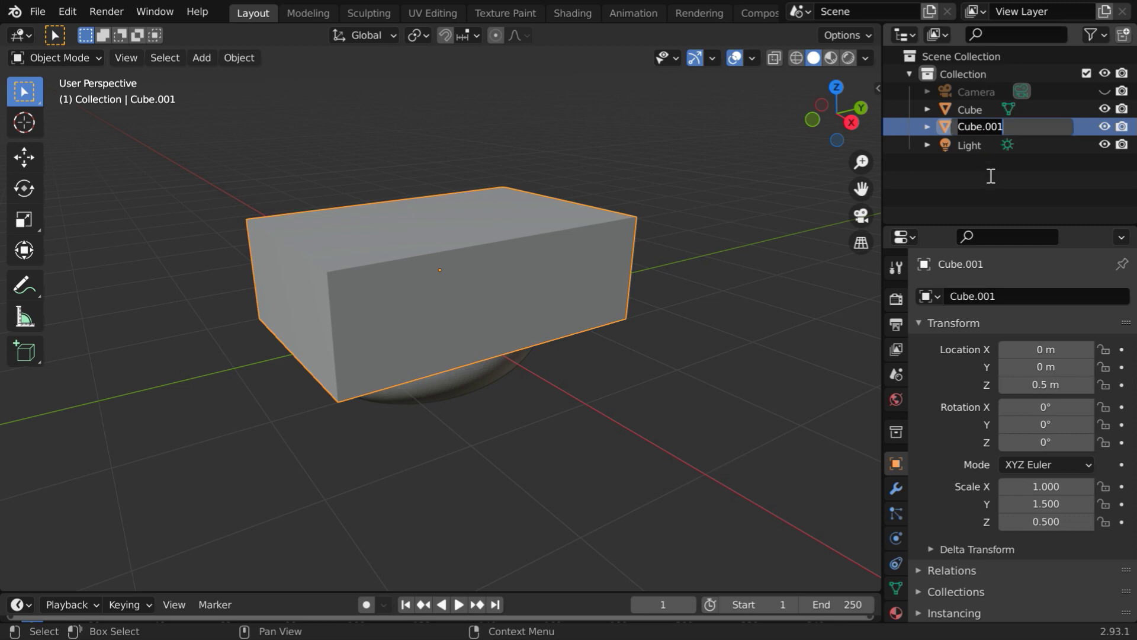
{"action": "type", "text": "Basin"}
{"action": "key", "text": "Return"}
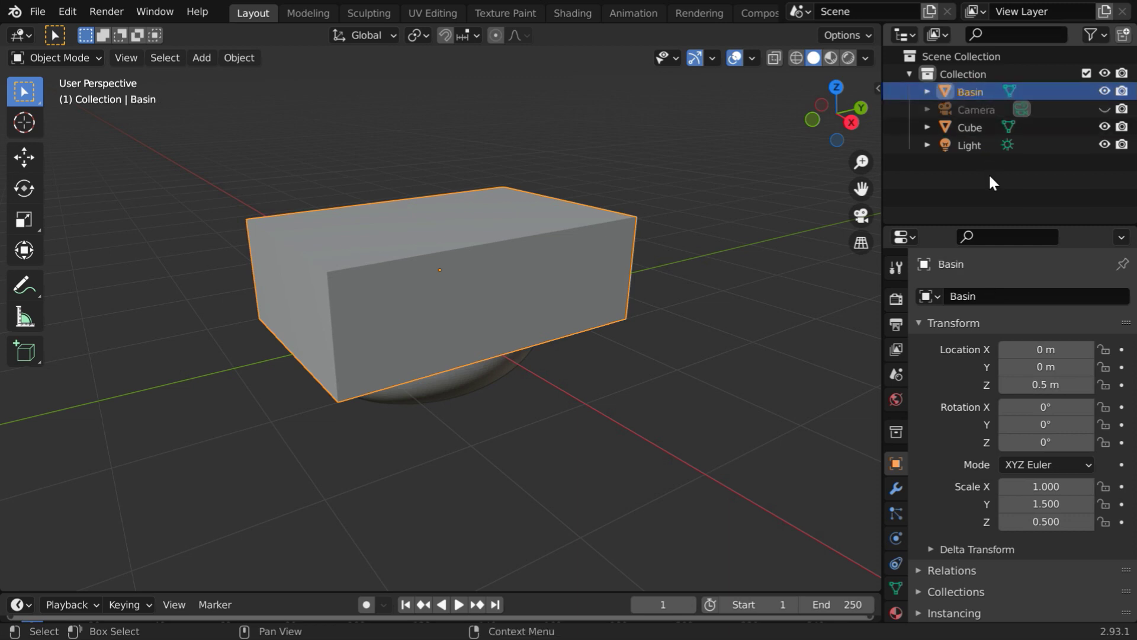
Step: Raise the egg-shaped body along Z and set its Z location to 1 m
{"action": "left_click", "coordinate": [977, 126]}
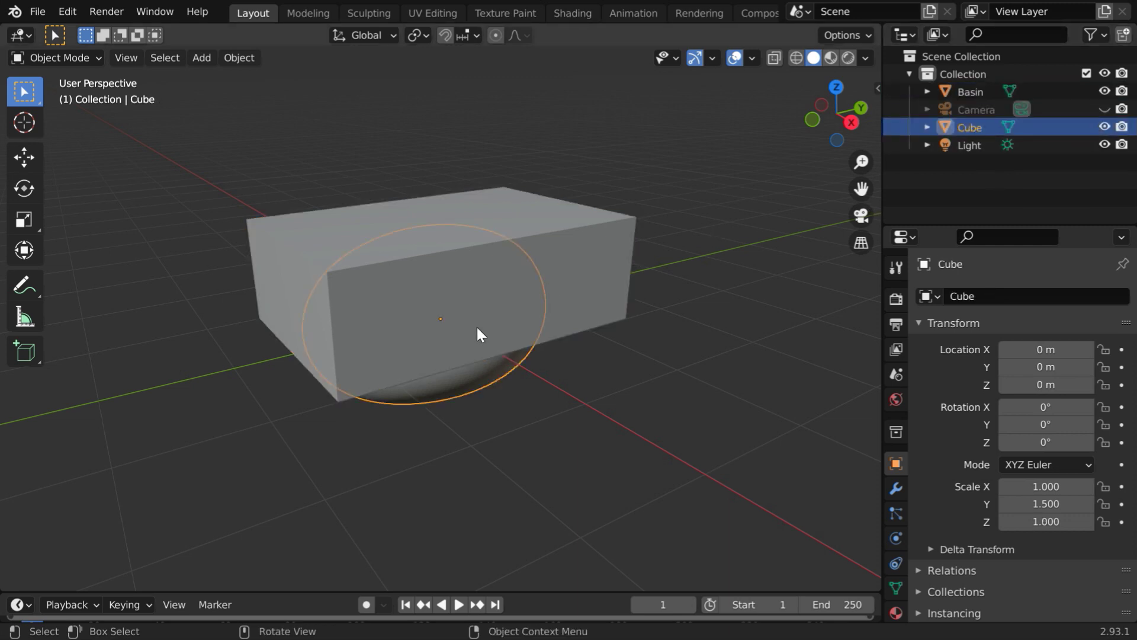
{"action": "middle_click_drag", "start_coordinate": [480, 348], "coordinate": [381, 358]}
{"action": "key", "text": "shift+space"}
{"action": "key", "text": "g"}
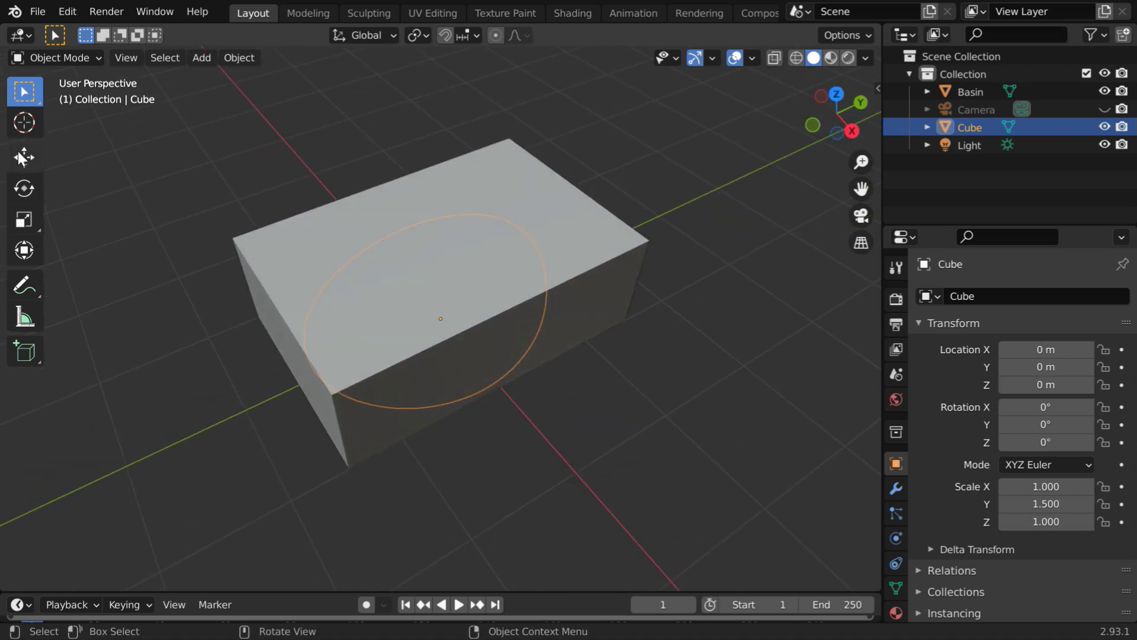
{"action": "left_click_drag", "start_coordinate": [440, 268], "coordinate": [431, 196]}
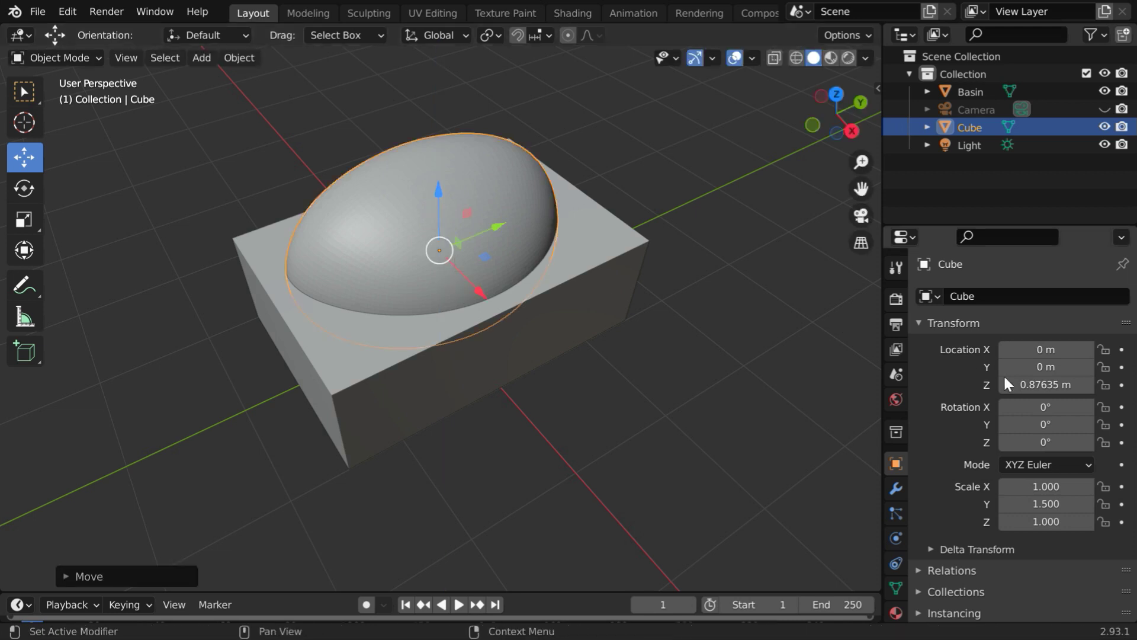
{"action": "left_click", "coordinate": [1055, 384]}
{"action": "type", "text": "1"}
{"action": "key", "text": "Return"}
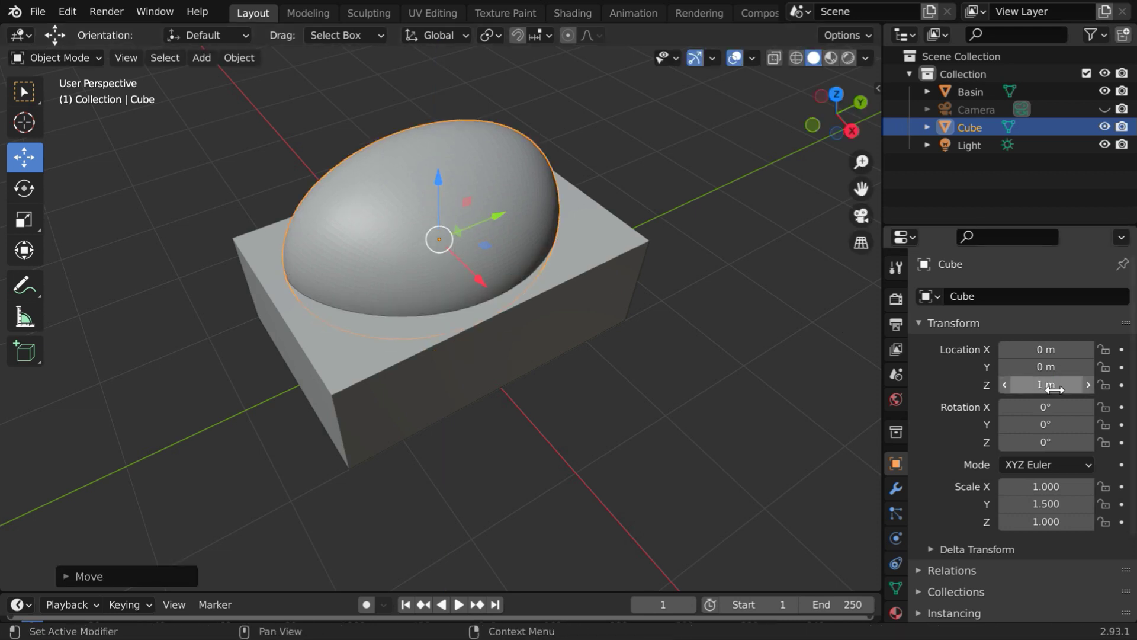
Step: Widen the Basin box by setting its X scale to 1.05
{"action": "middle_click_drag", "start_coordinate": [363, 338], "coordinate": [451, 376]}
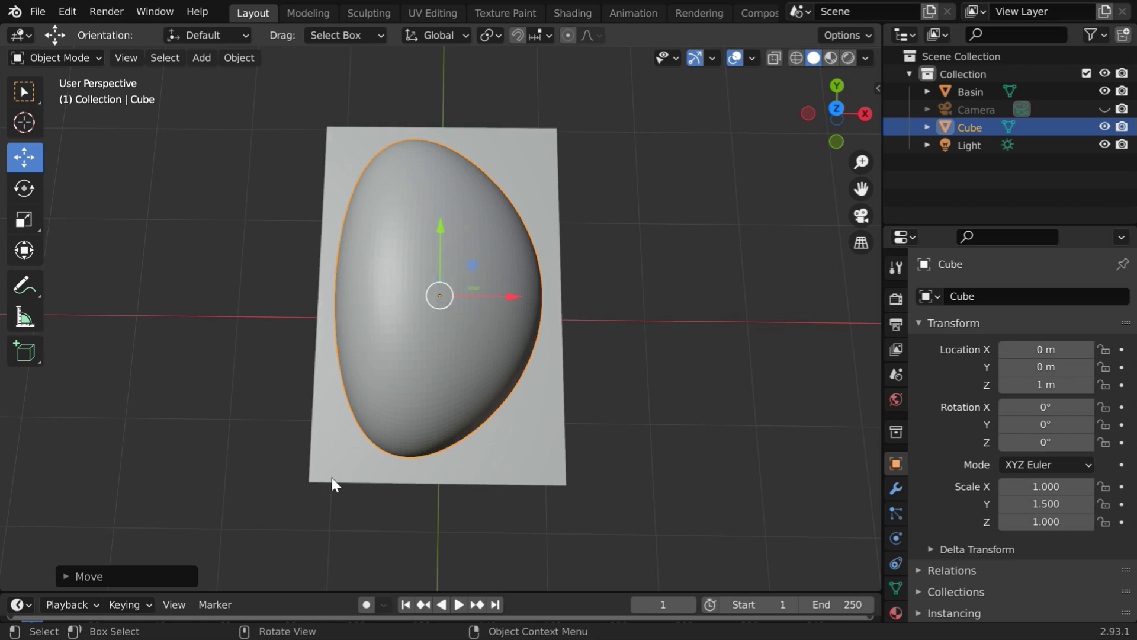
{"action": "left_click", "coordinate": [491, 467]}
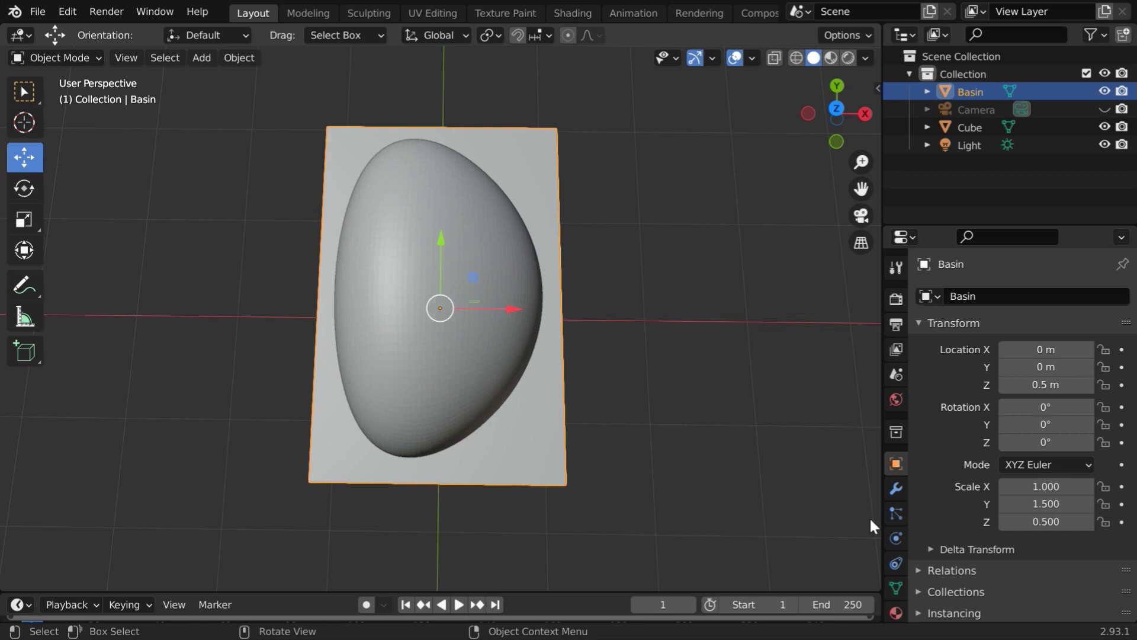
{"action": "left_click", "coordinate": [1058, 487]}
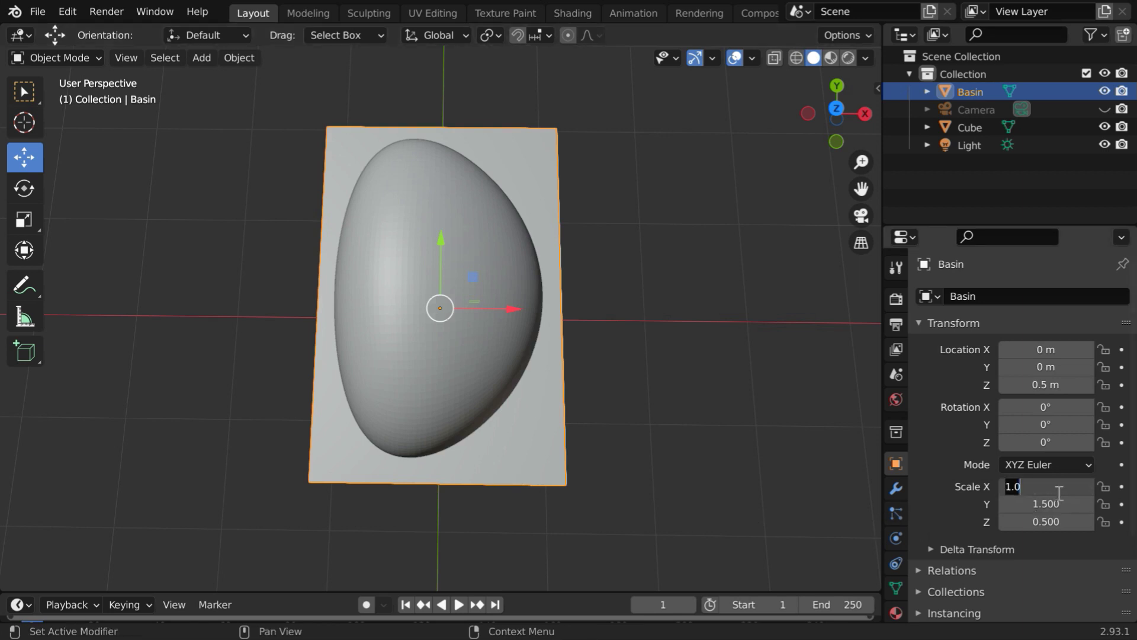
{"action": "type", "text": "1.05"}
{"action": "key", "text": "Return"}
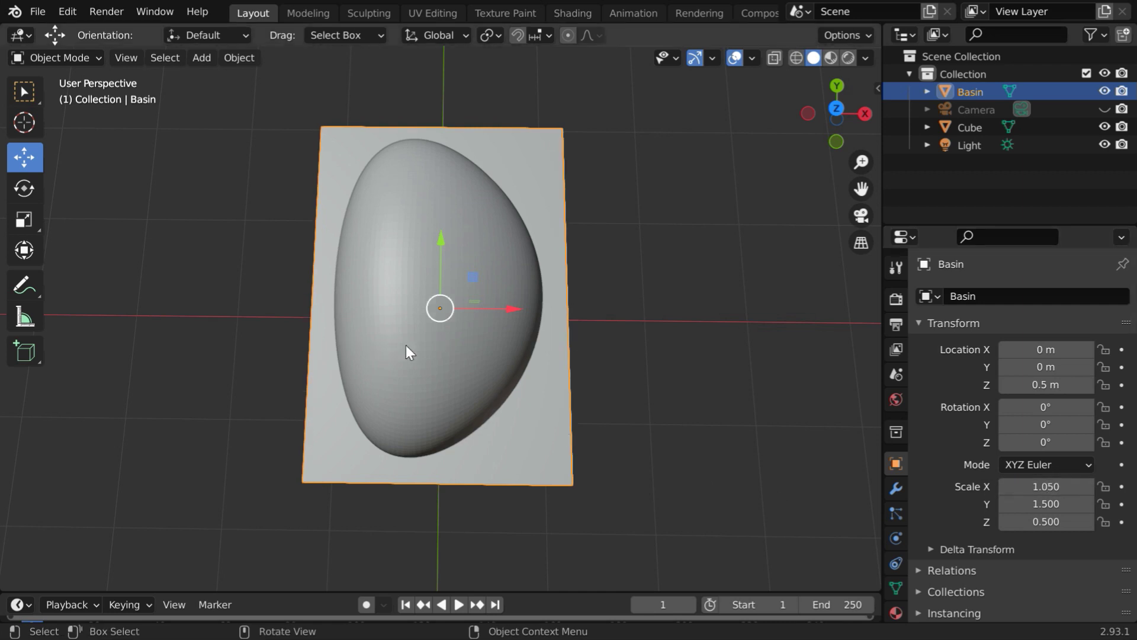
Step: Shift the egg-shaped body along X and set its X location to 0.1 m
{"action": "left_click", "coordinate": [470, 343]}
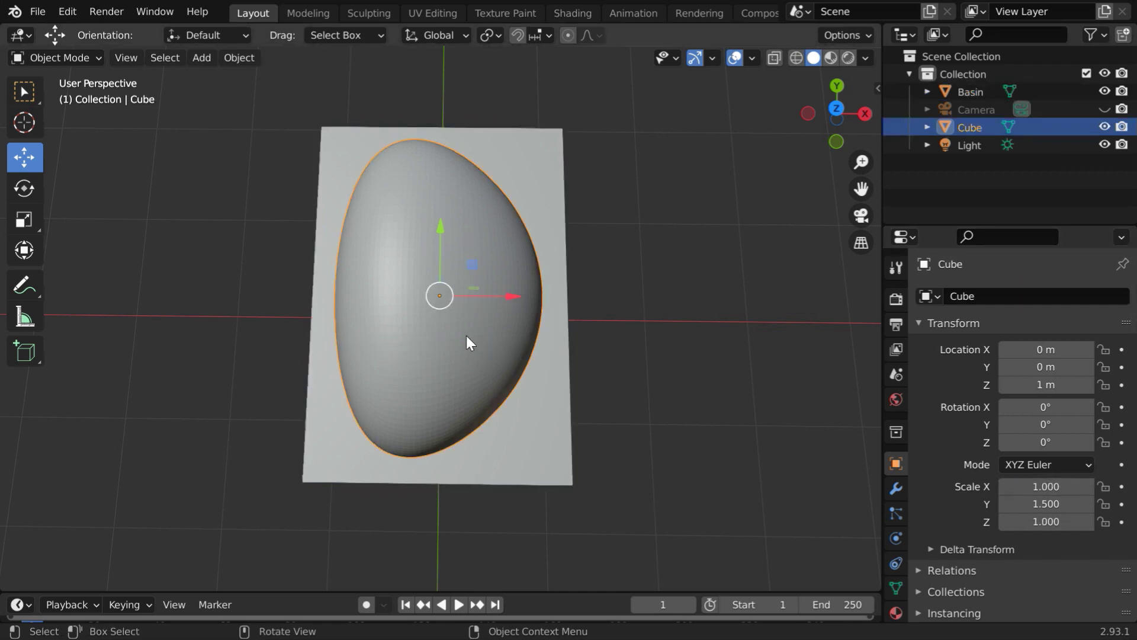
{"action": "left_click_drag", "start_coordinate": [516, 300], "coordinate": [528, 305]}
{"action": "left_click", "coordinate": [1044, 349]}
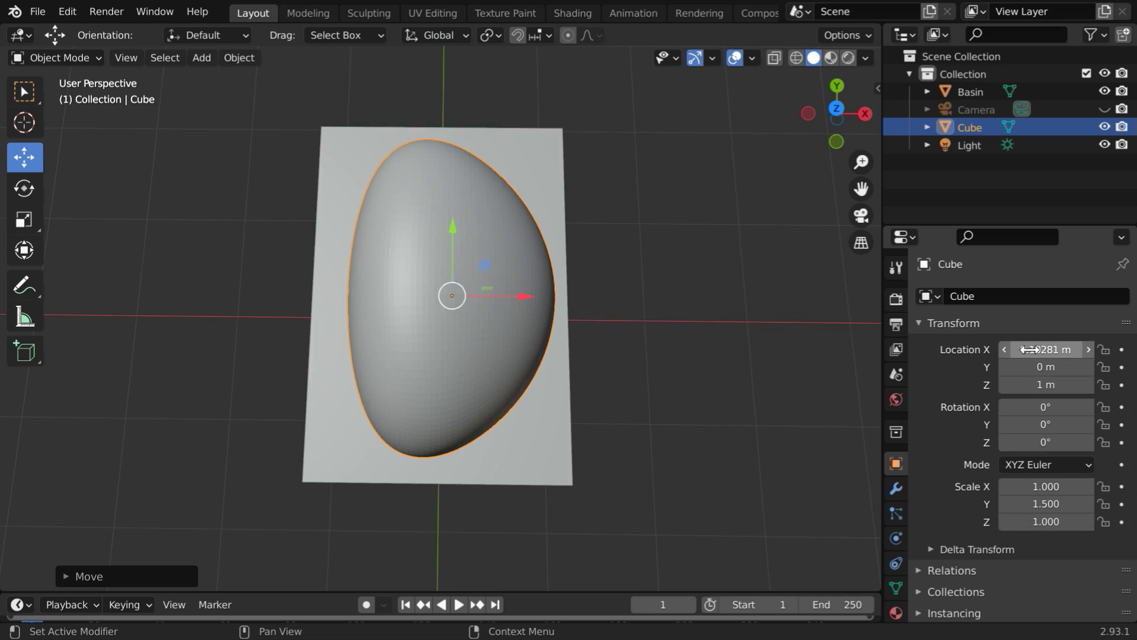
{"action": "type", "text": "0.1"}
{"action": "key", "text": "Return"}
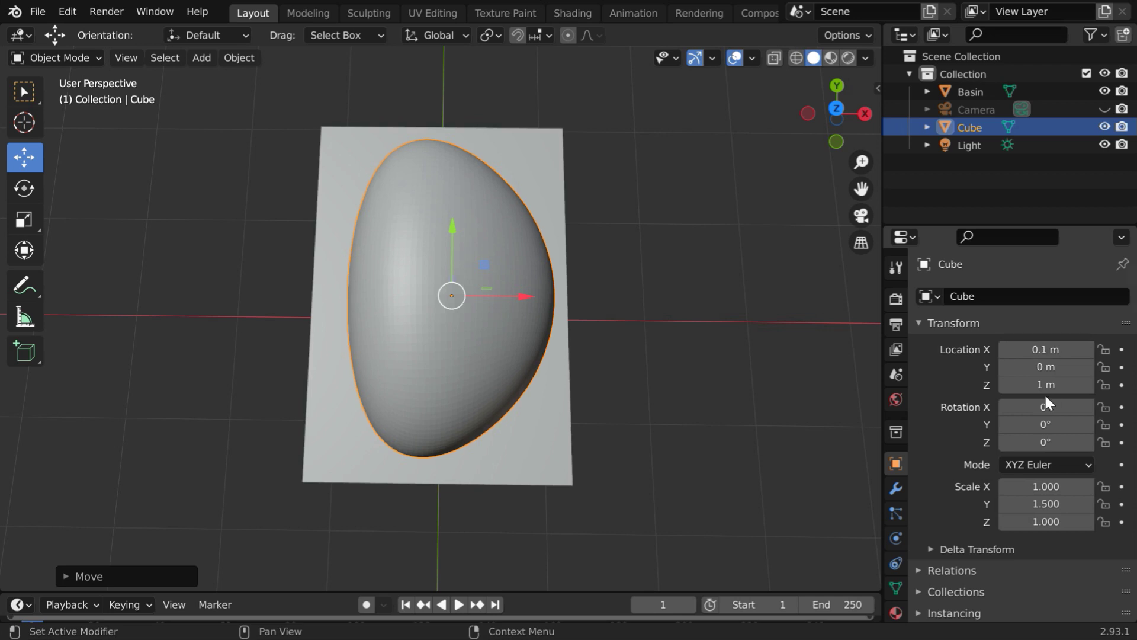
{"action": "key", "text": "w"}
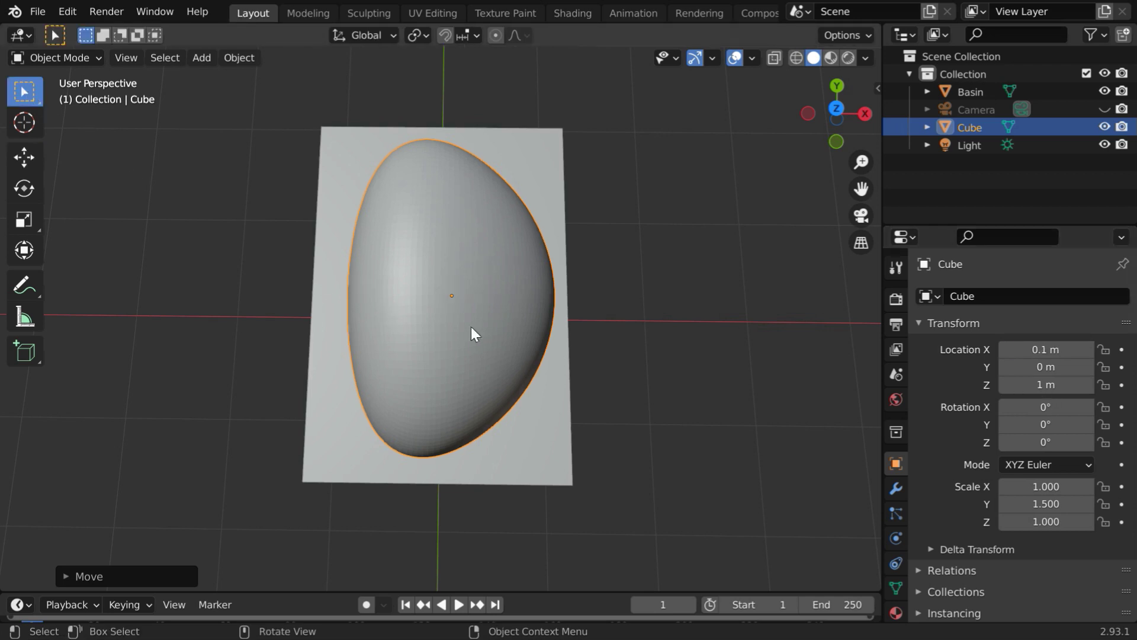
Step: Apply smooth shading to the egg-shaped body
{"action": "middle_click_drag", "start_coordinate": [523, 345], "coordinate": [403, 293]}
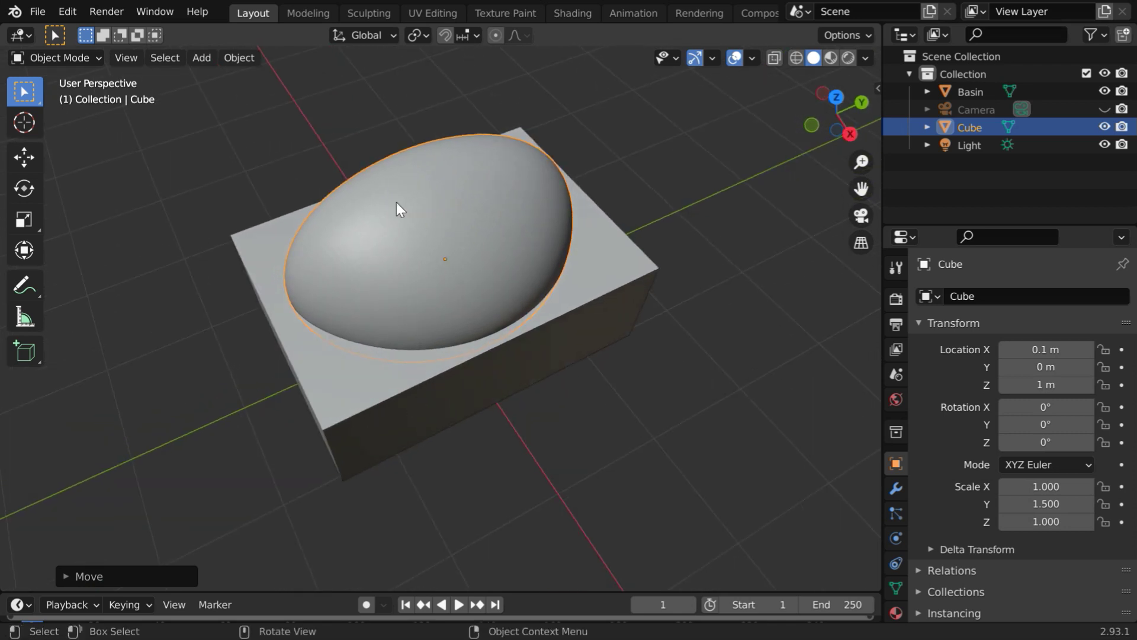
{"action": "left_click", "coordinate": [236, 60]}
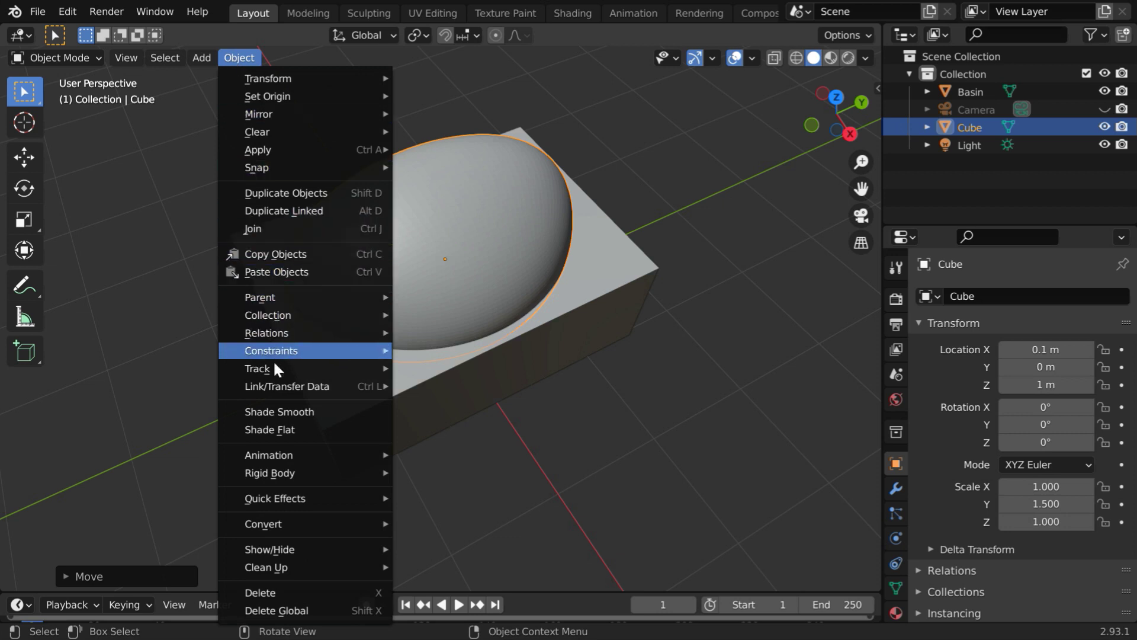
{"action": "left_click", "coordinate": [287, 412]}
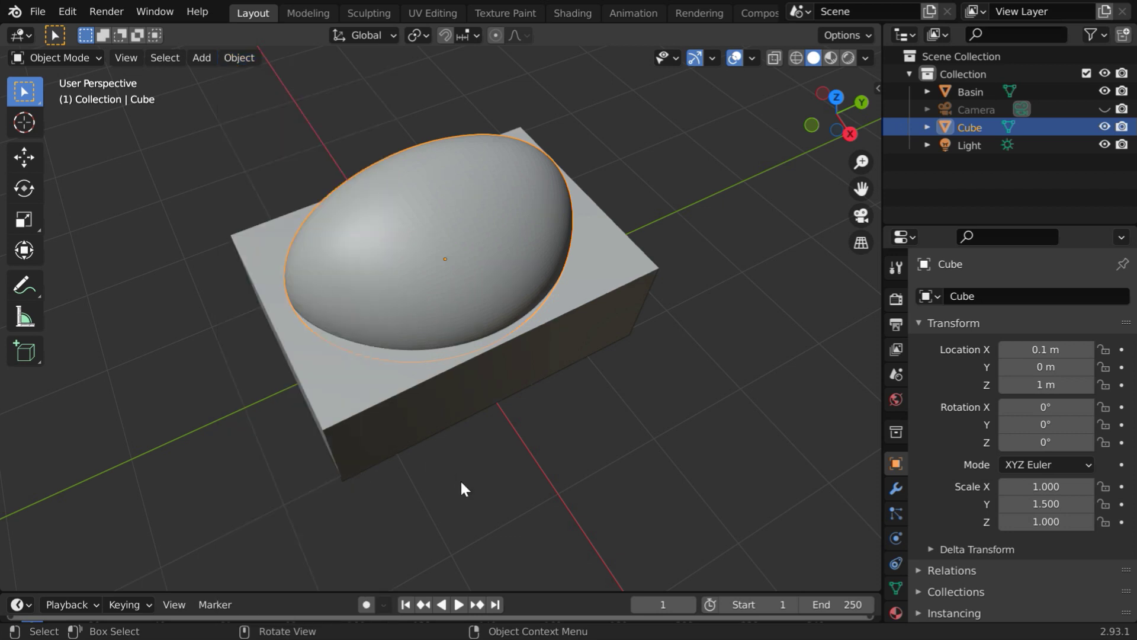
Step: Add a Boolean modifier to Basin, using Difference with the Cube object as the cutter
{"action": "left_click", "coordinate": [346, 409]}
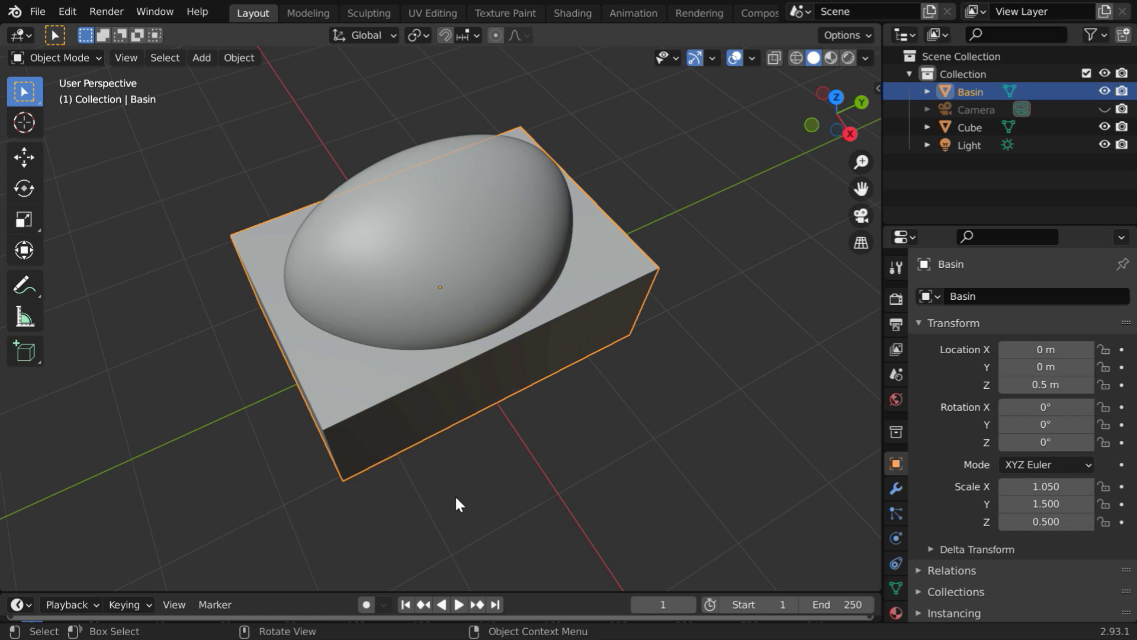
{"action": "left_click", "coordinate": [896, 488]}
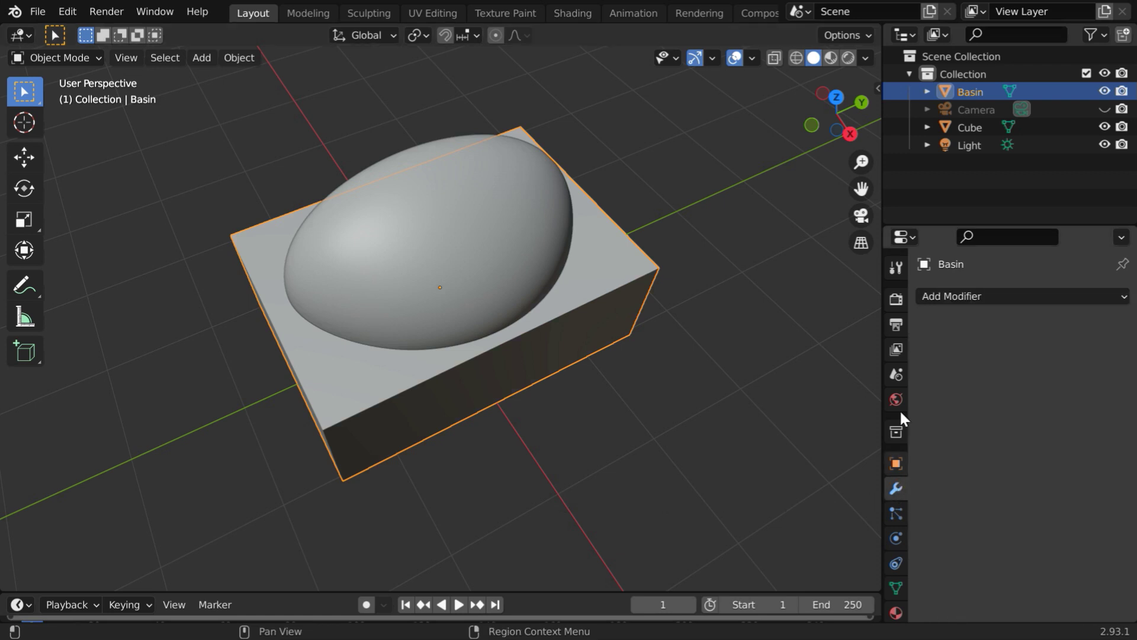
{"action": "left_click", "coordinate": [943, 297]}
{"action": "left_click", "coordinate": [808, 387]}
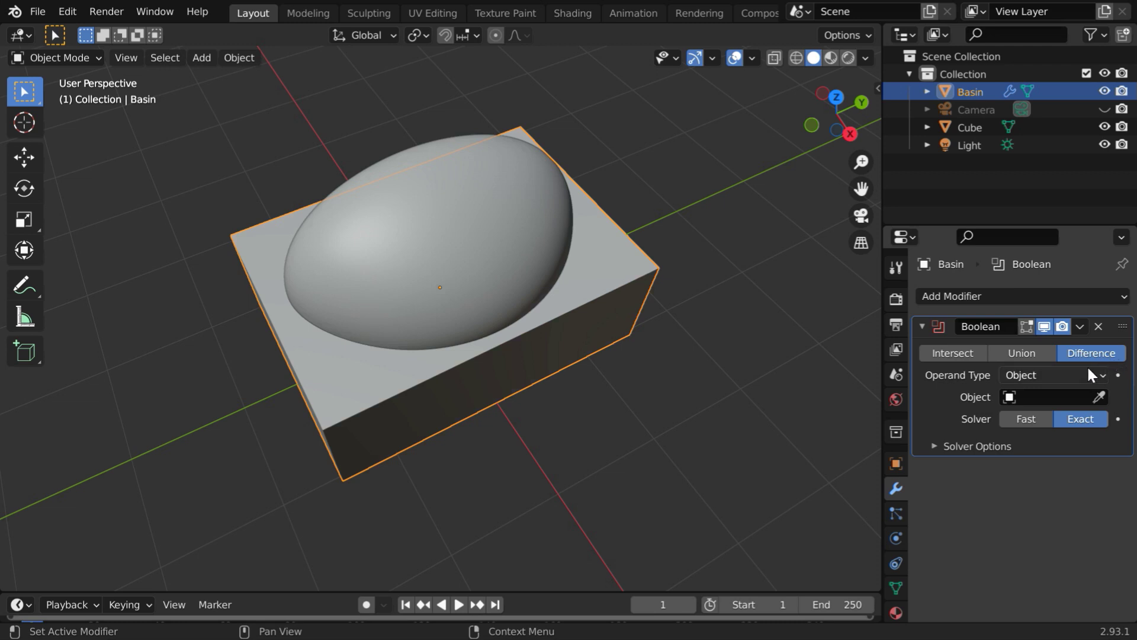
{"action": "left_click", "coordinate": [1009, 400]}
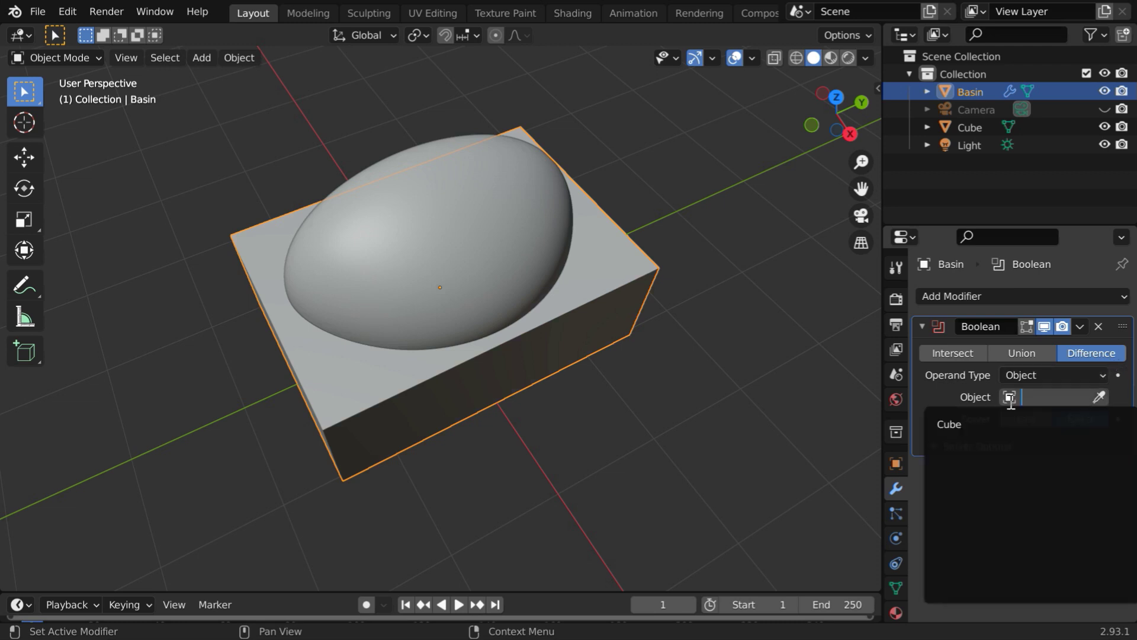
{"action": "key", "text": "Return"}
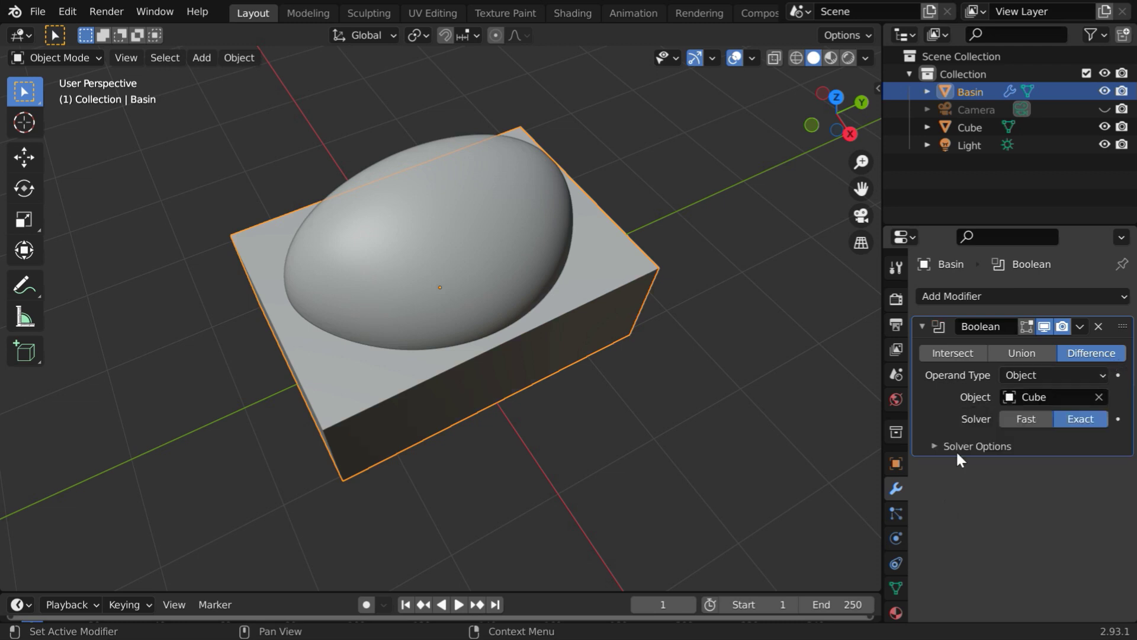
Step: Hide the egg-shaped Cube object and apply Basin's Boolean modifier
{"action": "left_click", "coordinate": [1104, 127]}
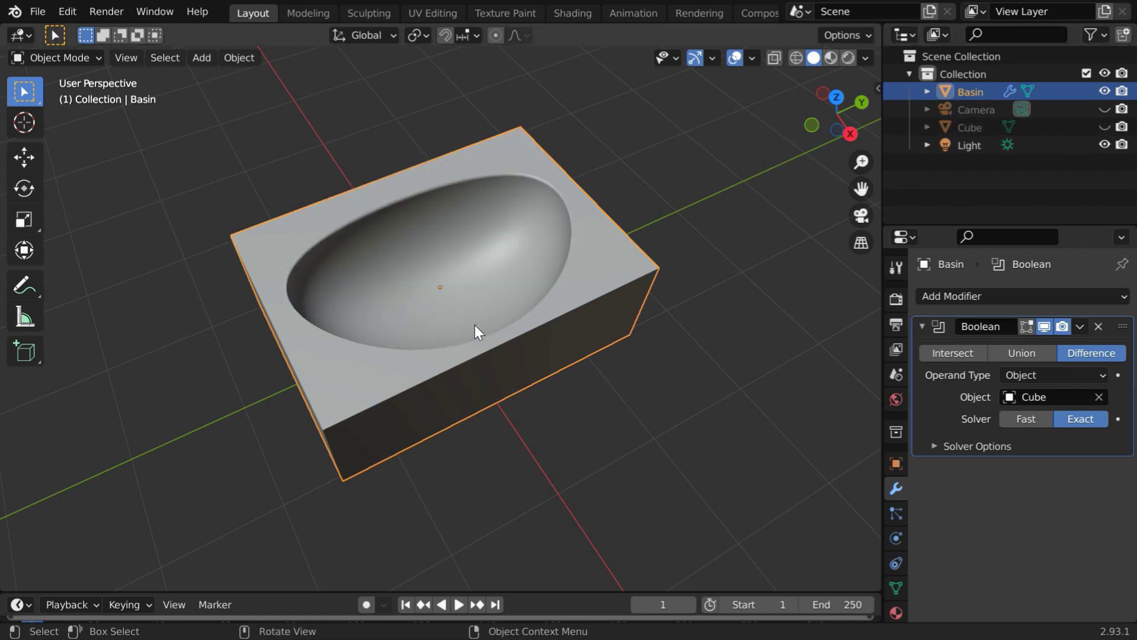
{"action": "mouse_move", "coordinate": [516, 279]}
{"action": "middle_mouse_down"}
{"action": "mouse_move", "coordinate": [453, 315]}
{"action": "mouse_move", "coordinate": [514, 280]}
{"action": "middle_mouse_up"}
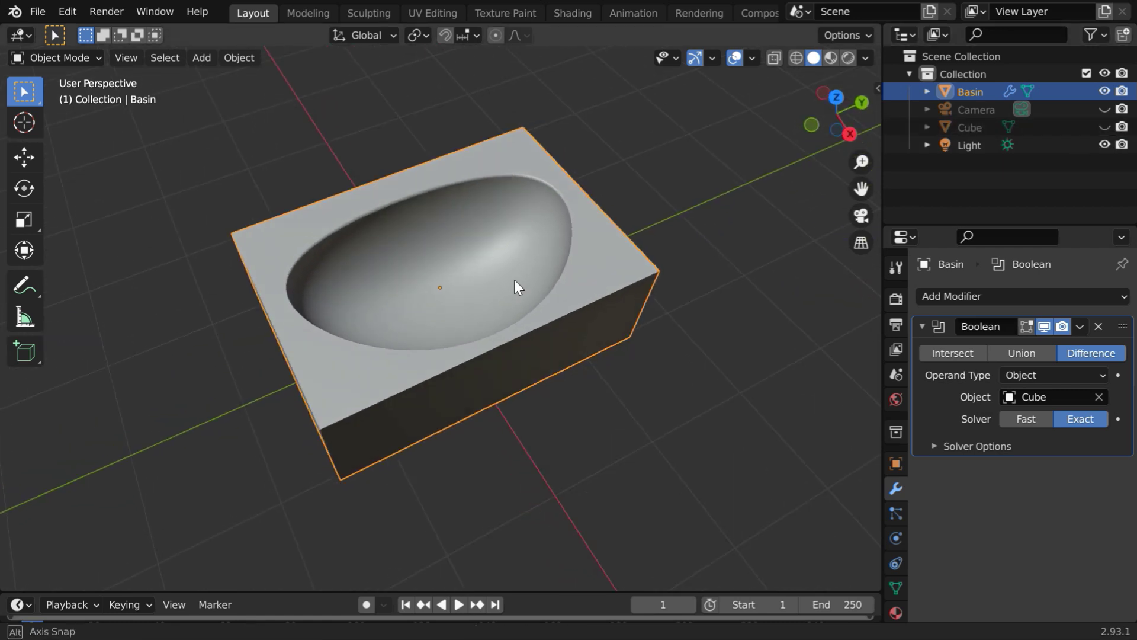
{"action": "left_click", "coordinate": [1079, 325]}
{"action": "left_click", "coordinate": [1031, 349]}
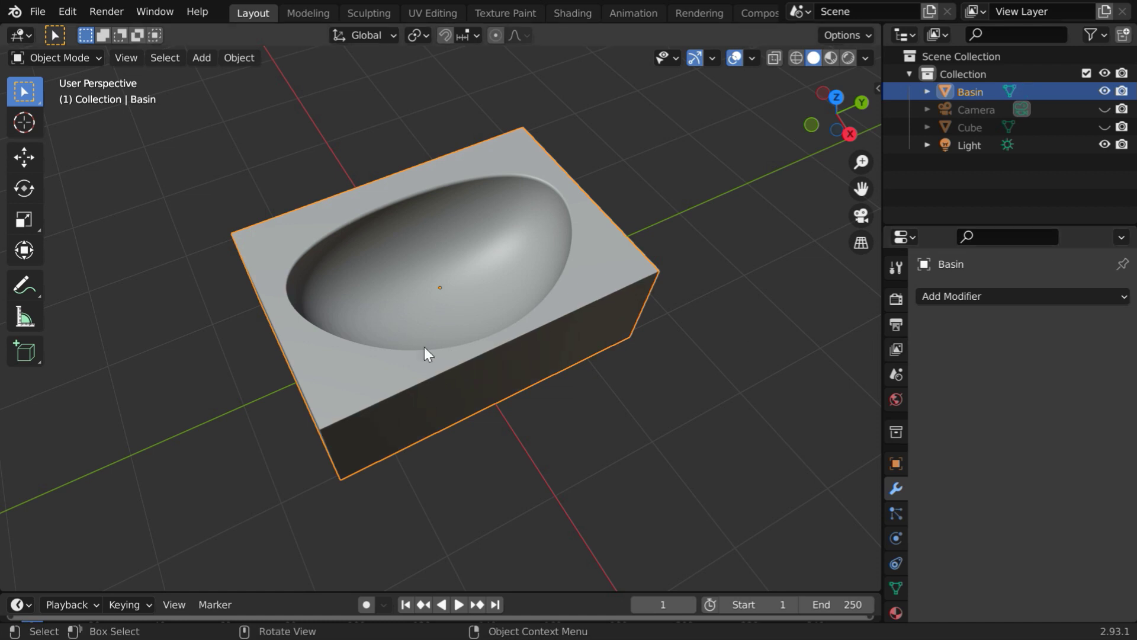
Step: Add a Bevel modifier to Basin and set its amount to 0.05 m
{"action": "middle_click_drag", "start_coordinate": [555, 323], "coordinate": [582, 345]}
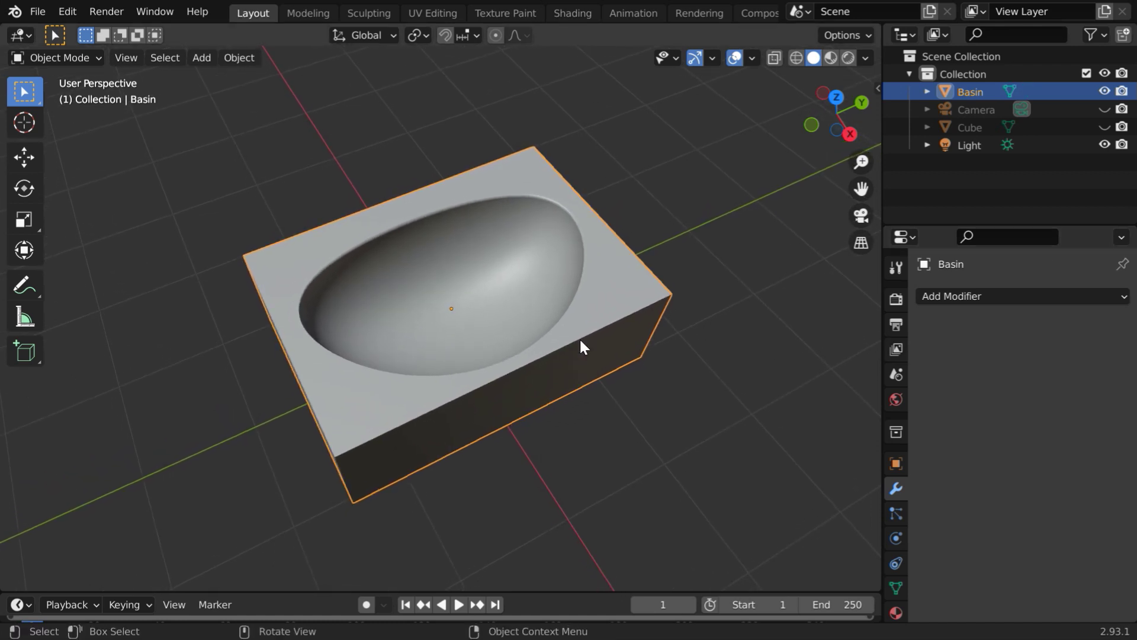
{"action": "left_click", "coordinate": [961, 296]}
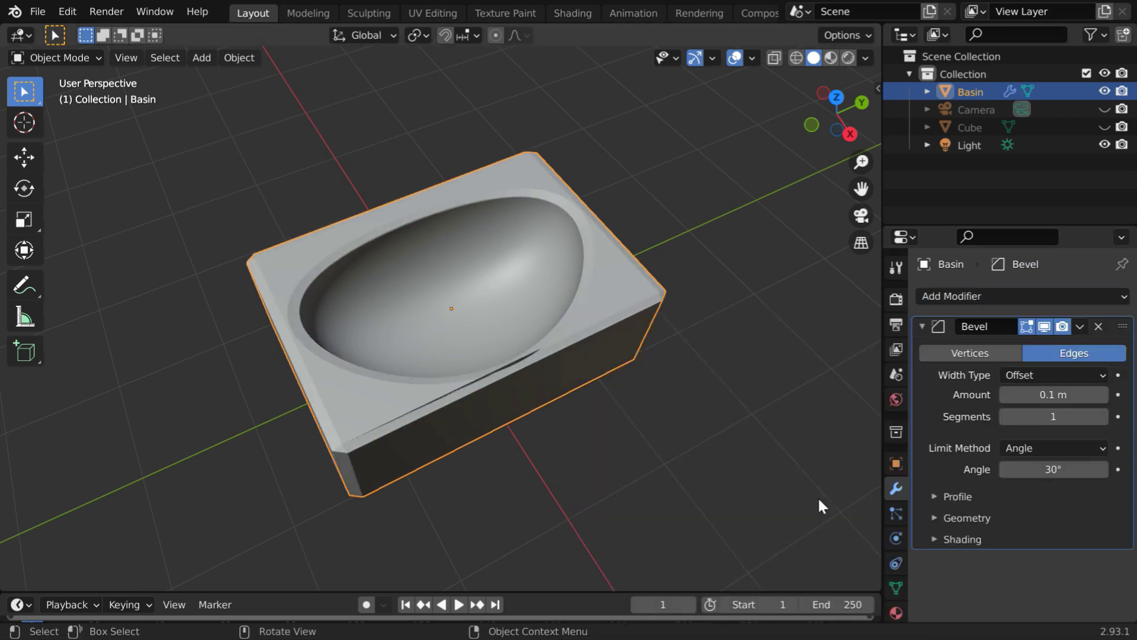
{"action": "left_click", "coordinate": [1060, 395]}
{"action": "key", "text": "BackSpace"}
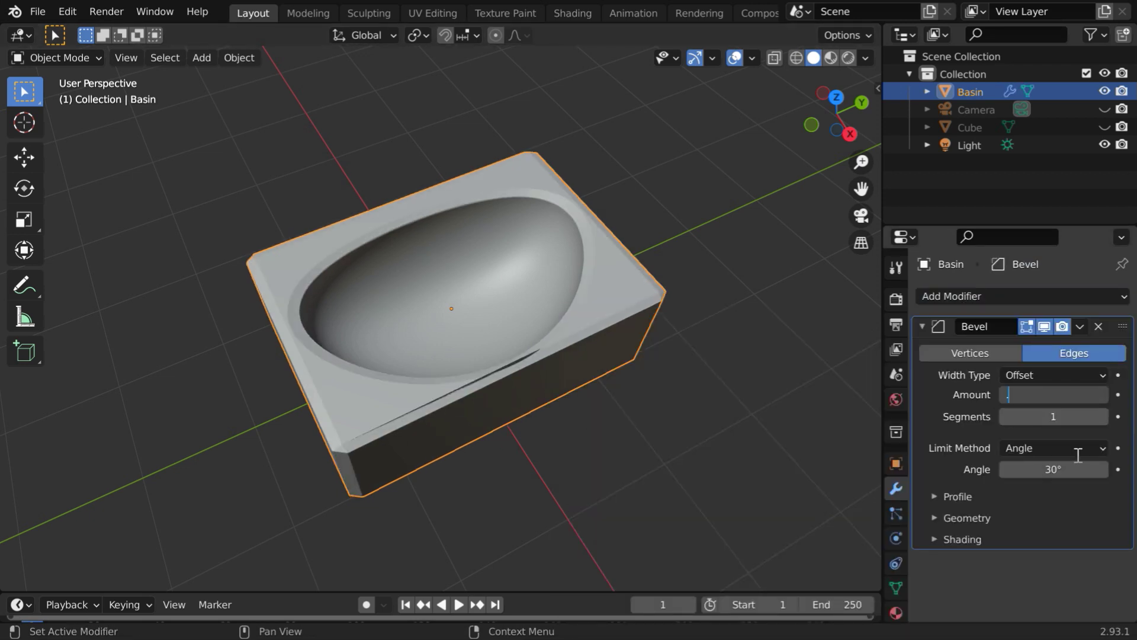
{"action": "type", "text": ".05"}
{"action": "key", "text": "Return"}
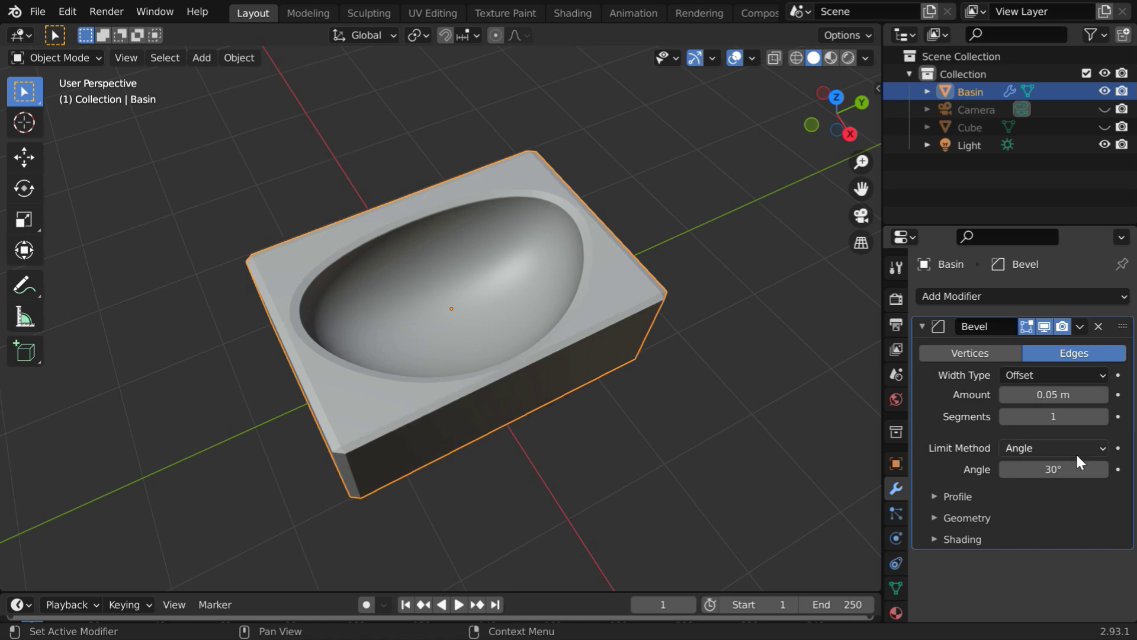
Step: Set the bevel to 10 segments and apply the Bevel modifier to Basin
{"action": "left_click", "coordinate": [1064, 417]}
{"action": "key", "text": "Return"}
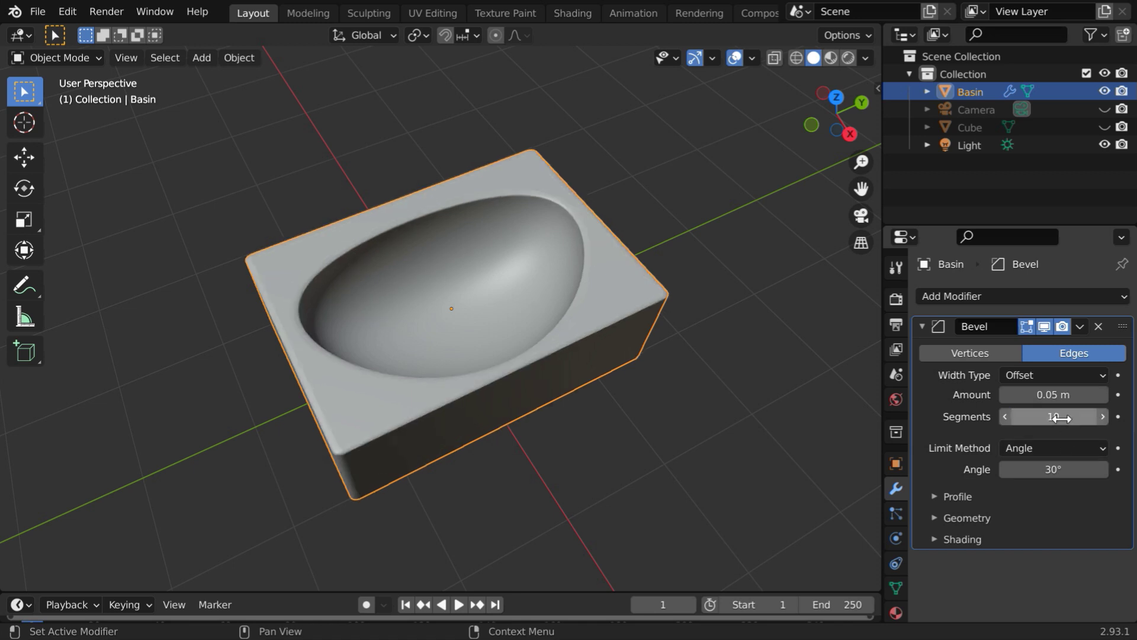
{"action": "left_click", "coordinate": [1079, 325]}
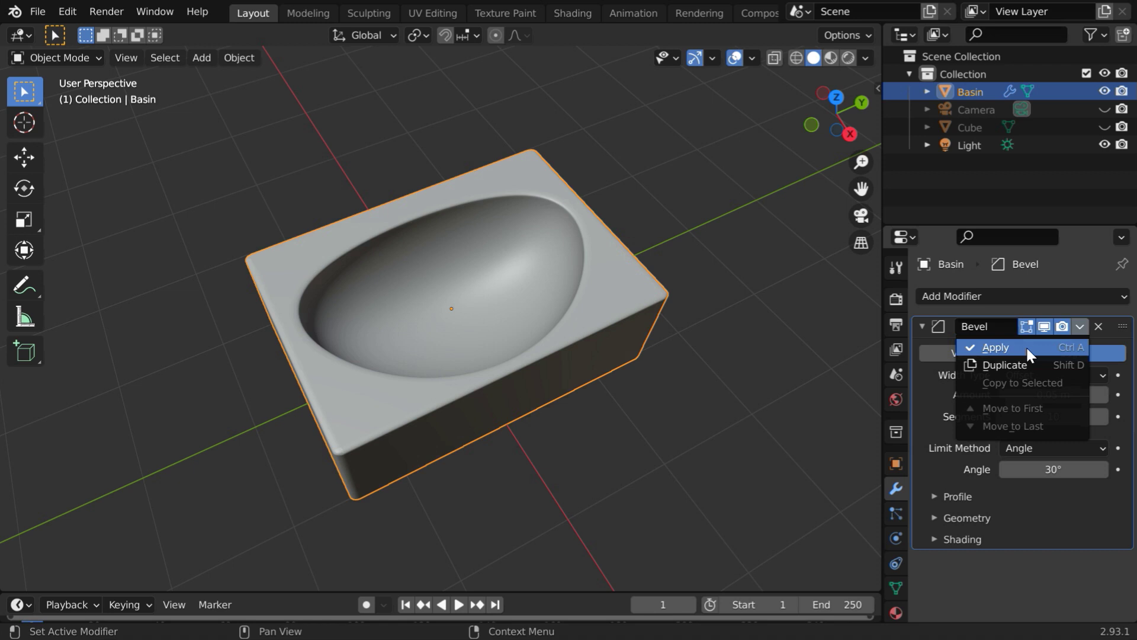
{"action": "left_click", "coordinate": [1027, 347]}
Step: Switch the viewport to Rendered shading and turn off Scene World lighting
{"action": "middle_click_drag", "start_coordinate": [488, 436], "coordinate": [482, 414]}
{"action": "middle_click_drag", "start_coordinate": [579, 477], "coordinate": [587, 444], "text": "ctrl"}
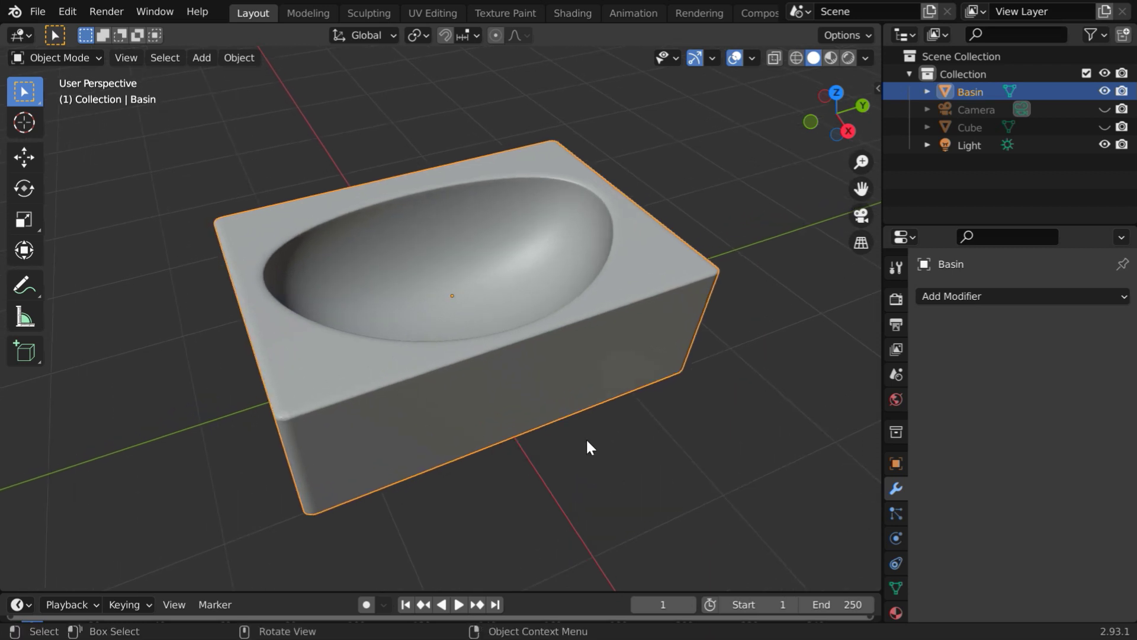
{"action": "left_click", "coordinate": [850, 57]}
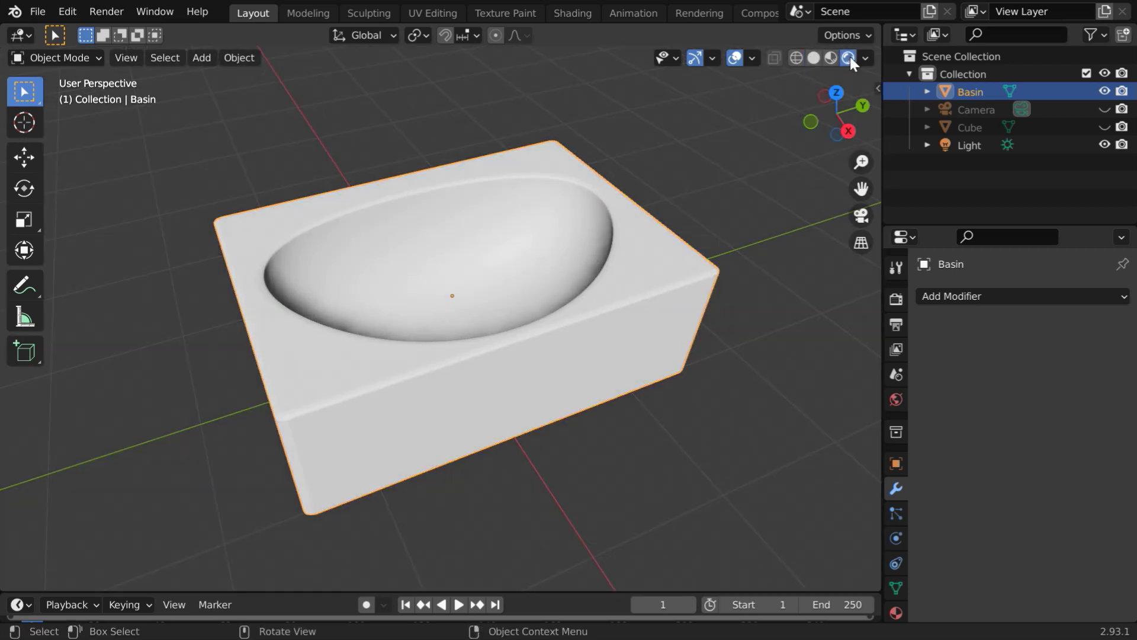
{"action": "left_click", "coordinate": [865, 57]}
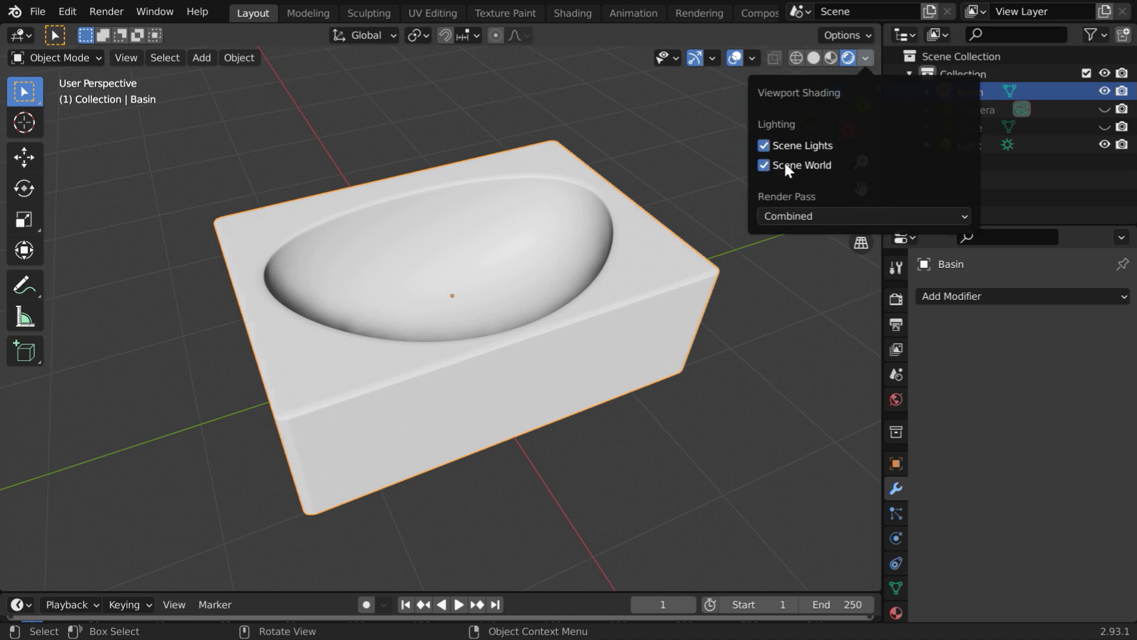
{"action": "left_click", "coordinate": [764, 165]}
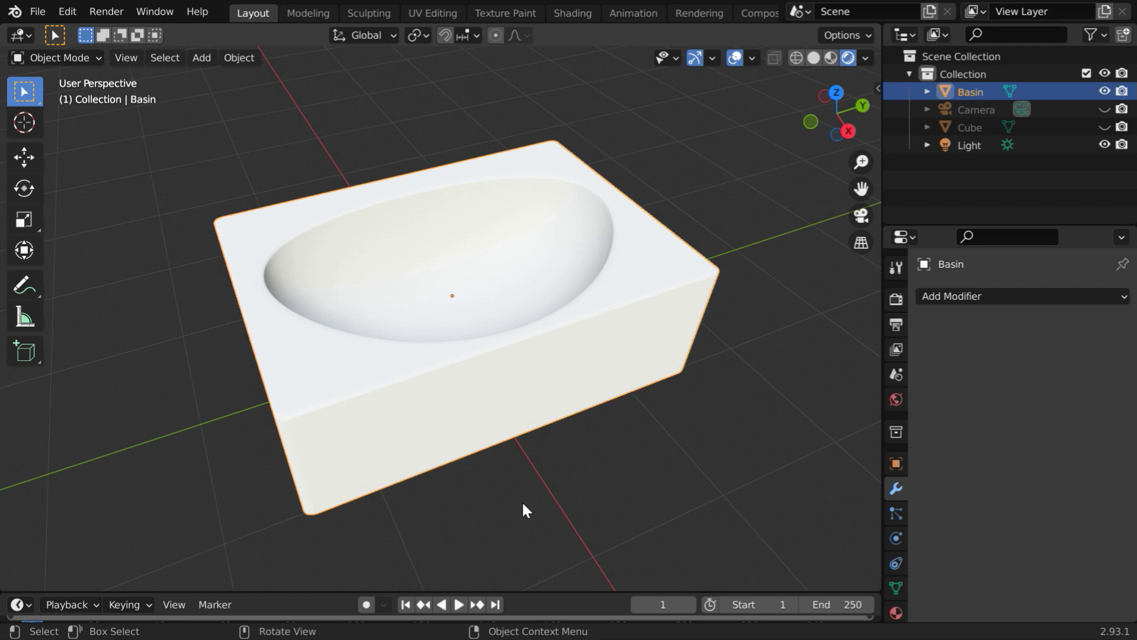
Step: Enter Edit Mode on Basin and switch to face selection, keeping the inner bowl faces selected
{"action": "left_click", "coordinate": [76, 56]}
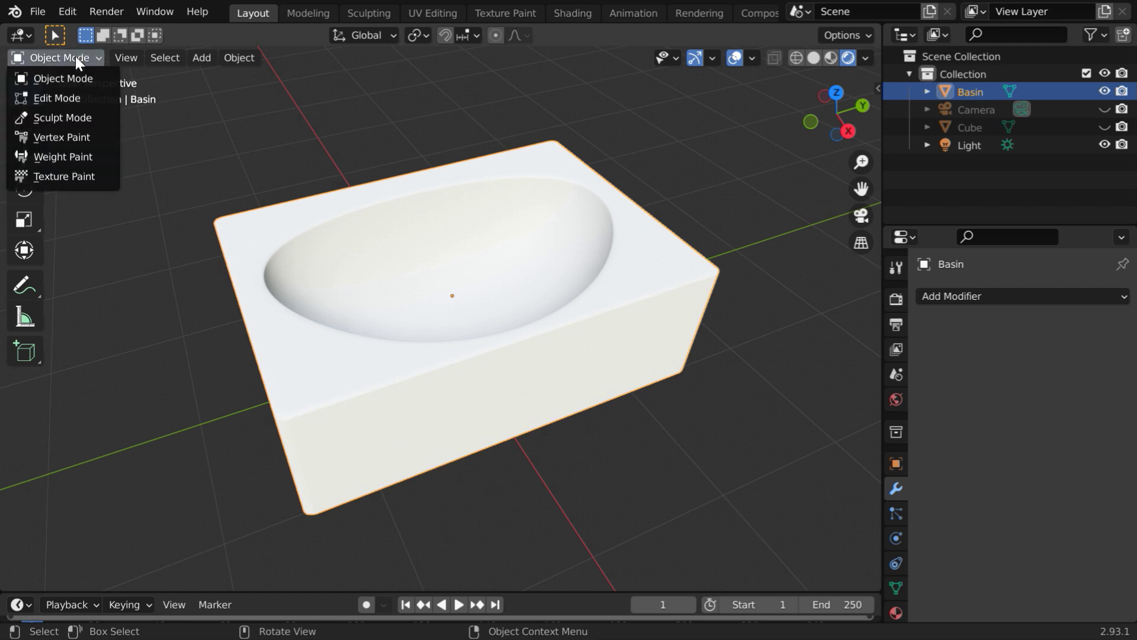
{"action": "left_click", "coordinate": [70, 95]}
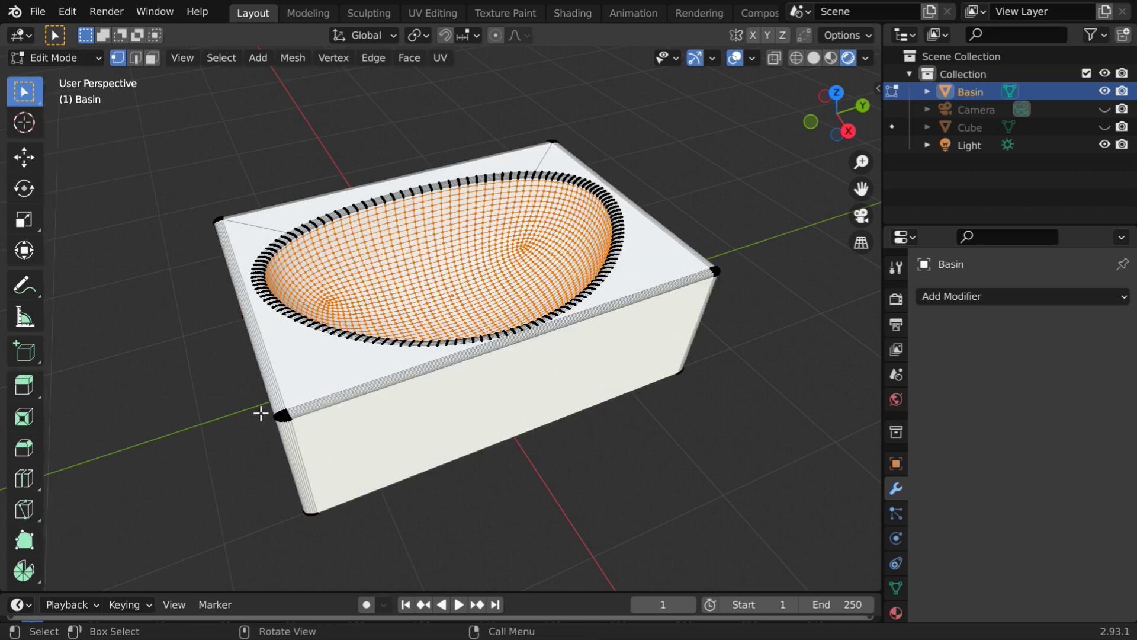
{"action": "middle_click_drag", "start_coordinate": [262, 411], "coordinate": [289, 297]}
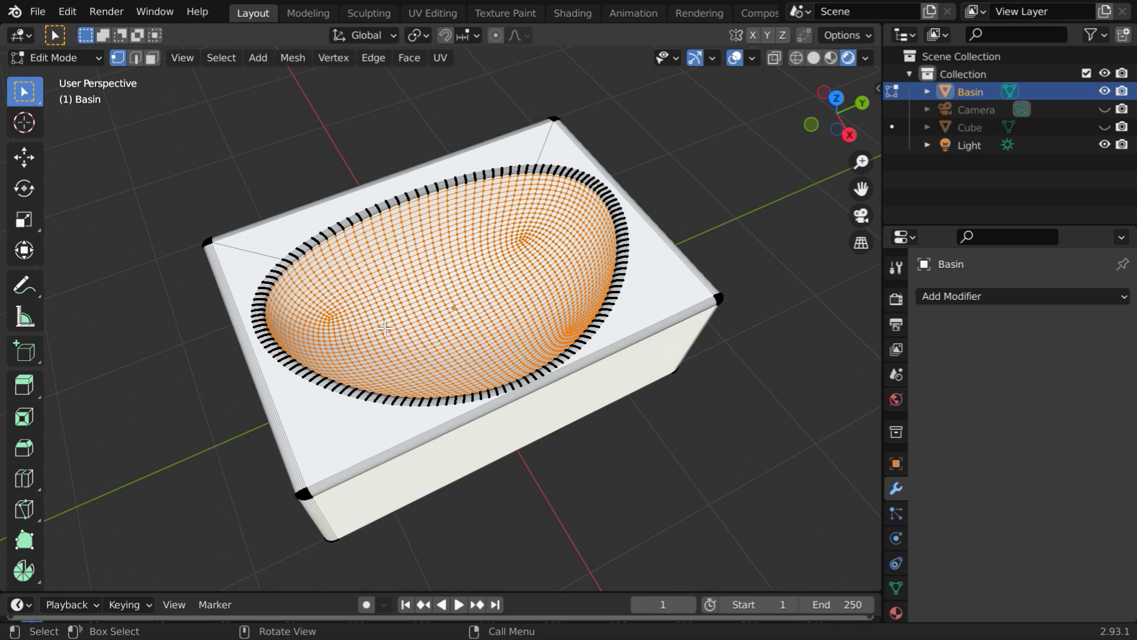
{"action": "left_click", "coordinate": [152, 57]}
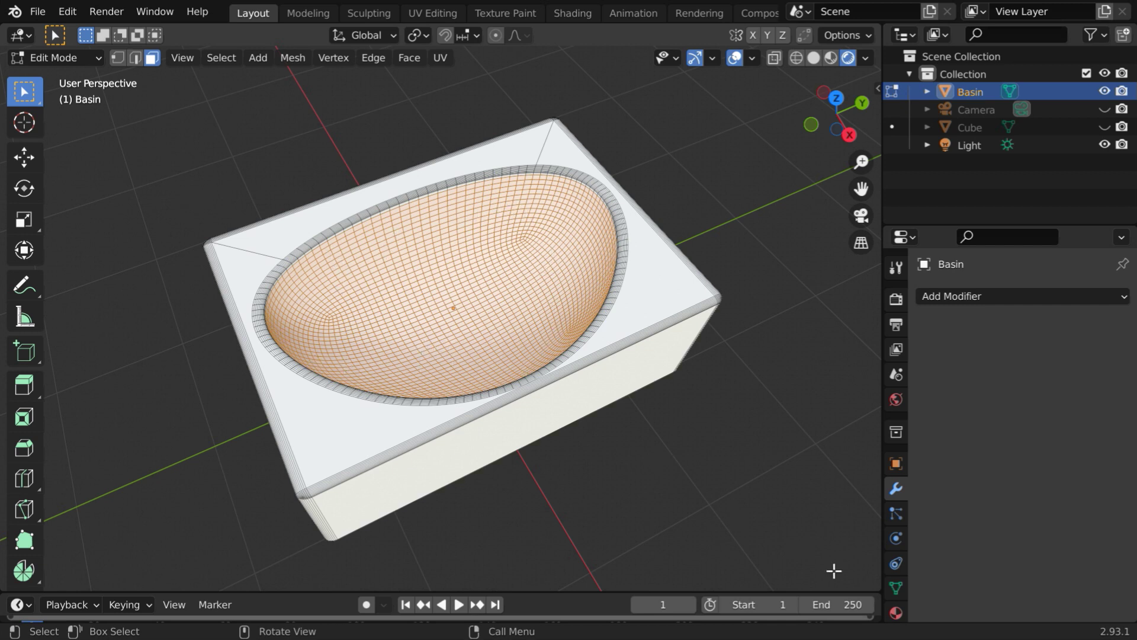
Step: Create a new material for Basin
{"action": "left_click", "coordinate": [895, 612]}
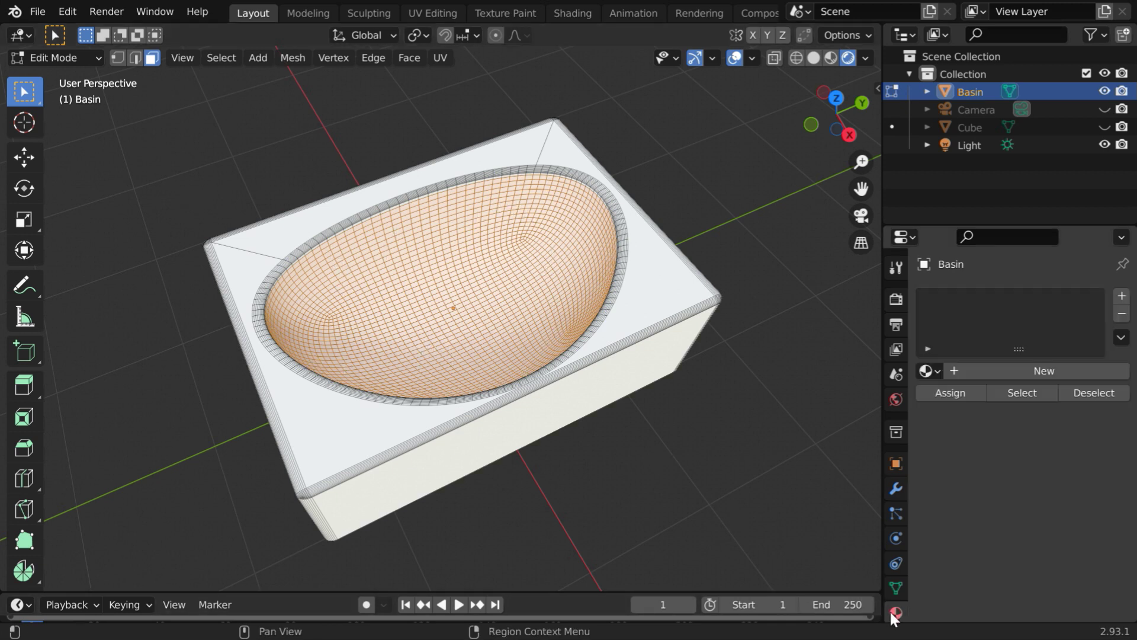
{"action": "left_click", "coordinate": [995, 368]}
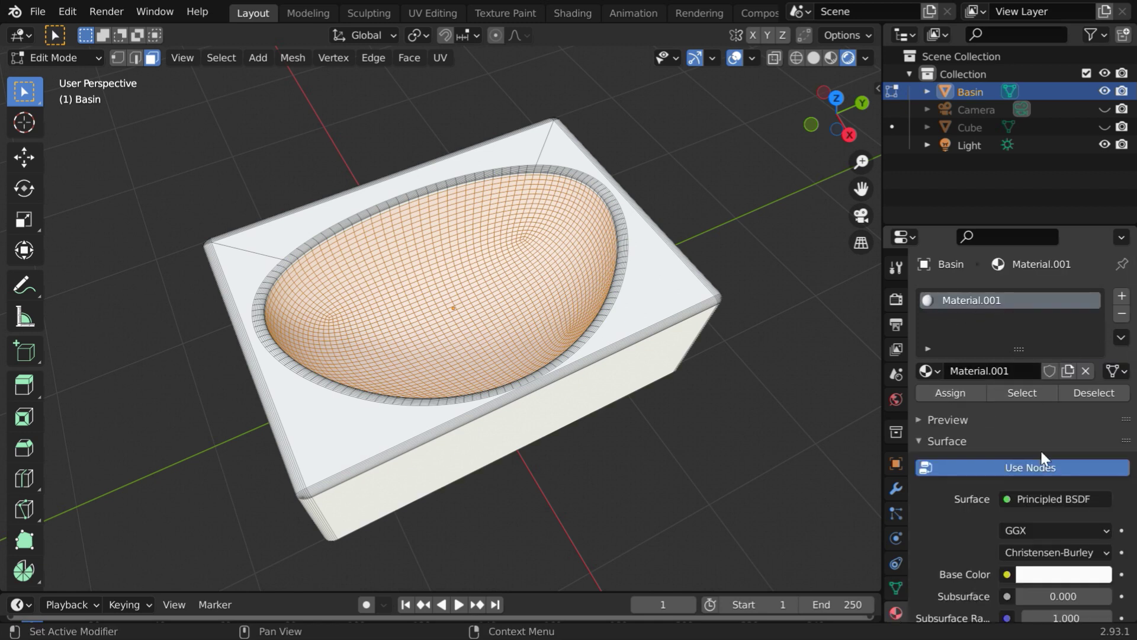
Step: Brighten the base color of Material.001 to full white and assign the material to the selected inner bowl faces
{"action": "left_click", "coordinate": [1053, 577]}
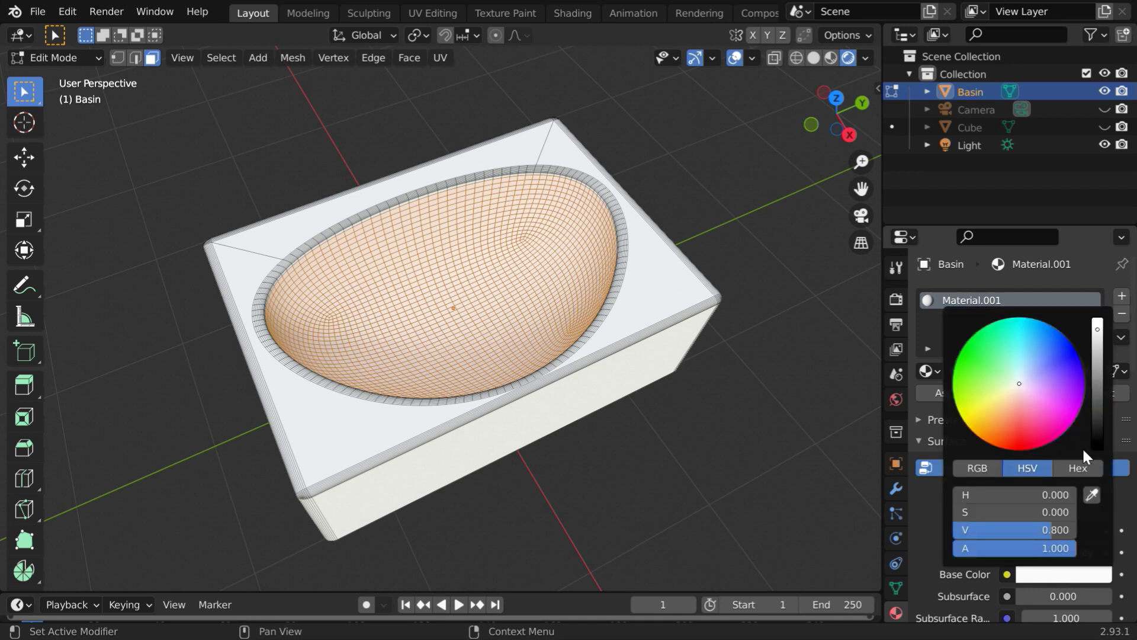
{"action": "left_click_drag", "start_coordinate": [1004, 533], "coordinate": [1066, 533]}
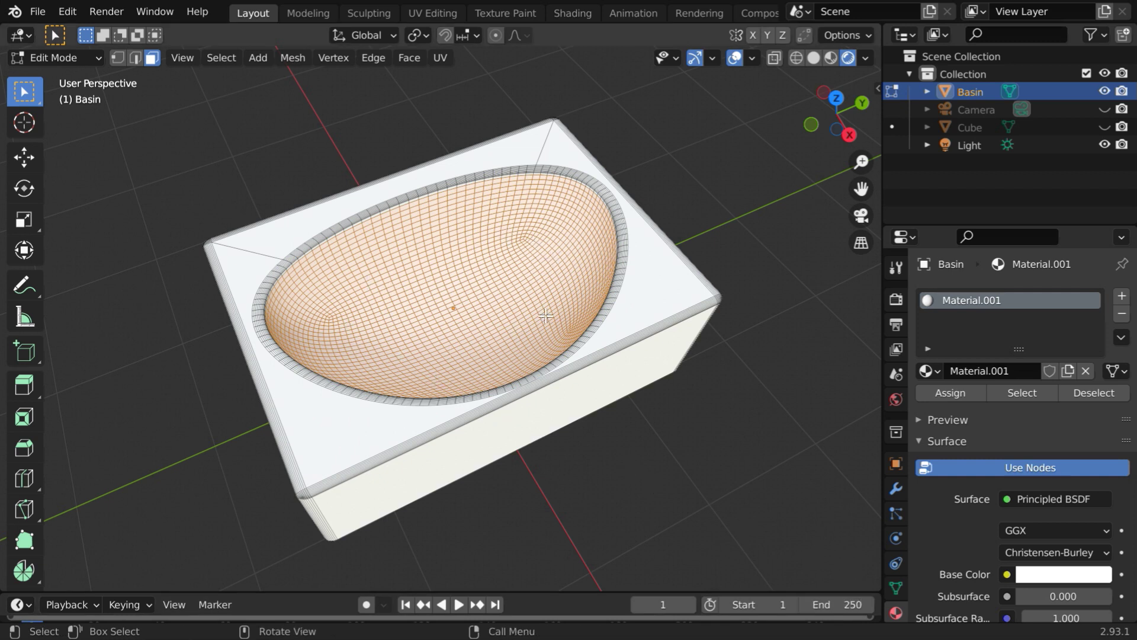
{"action": "left_click", "coordinate": [951, 393]}
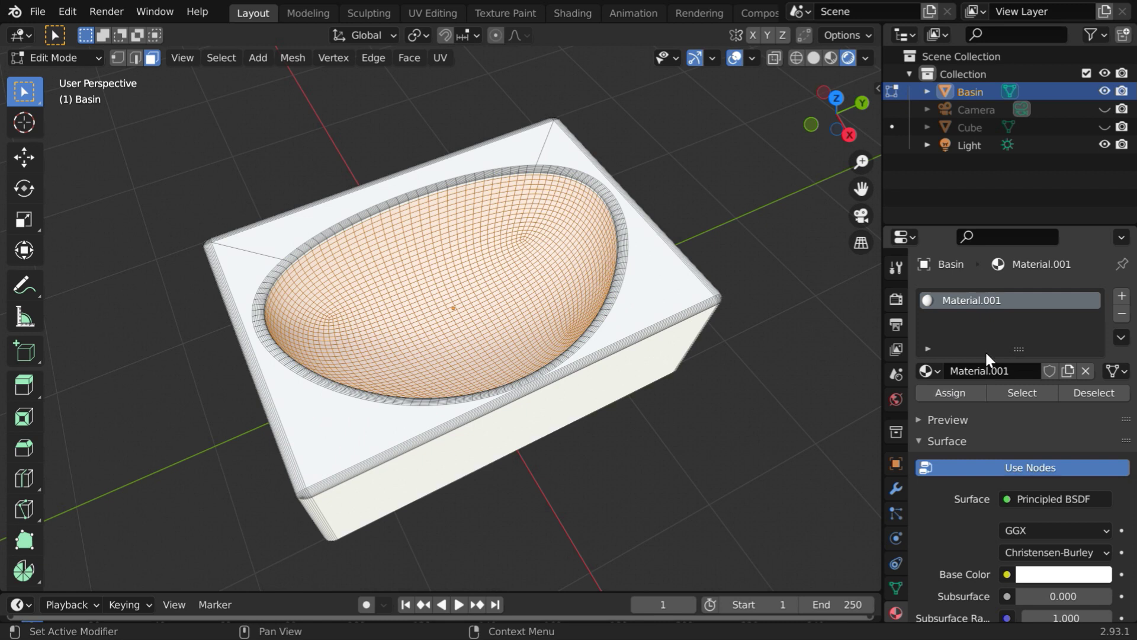
Step: Add a second material slot to Basin with a new material and set its base color to black
{"action": "left_click", "coordinate": [1122, 299]}
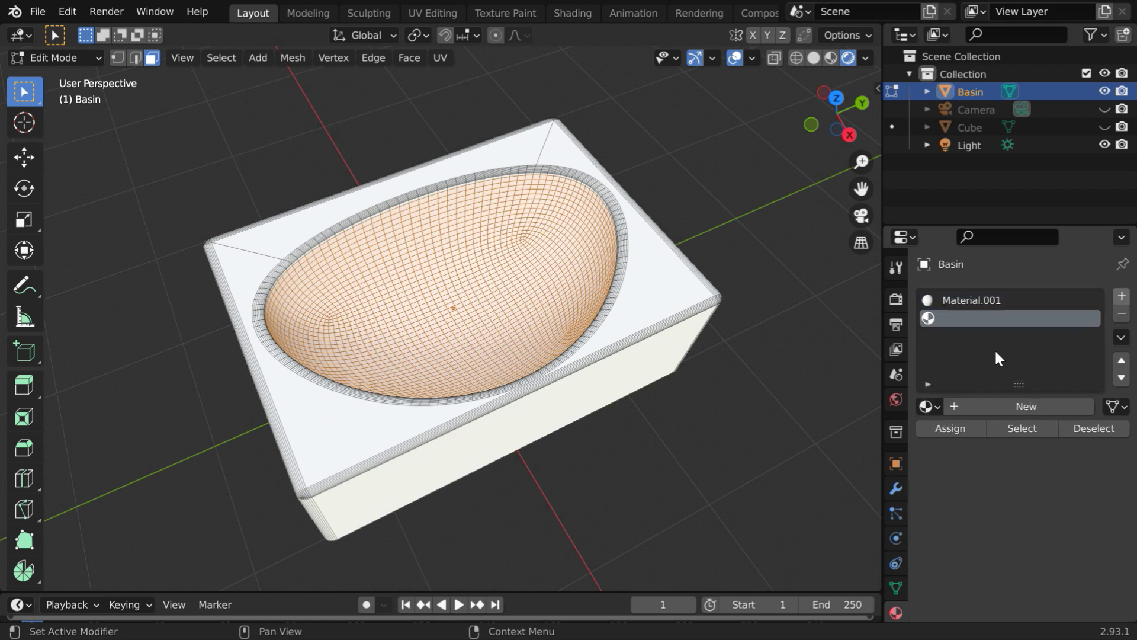
{"action": "left_click", "coordinate": [1015, 407]}
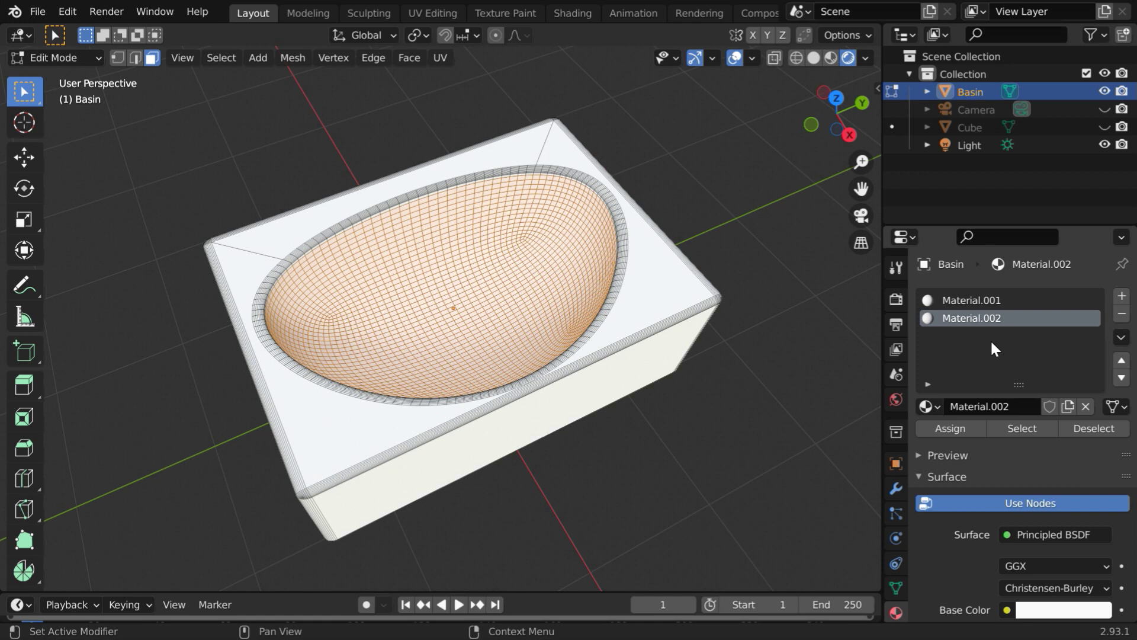
{"action": "scroll", "coordinate": [1031, 511], "scroll_direction": "down", "scroll_amount": 1}
{"action": "scroll", "coordinate": [1030, 510], "scroll_direction": "down", "scroll_amount": 4}
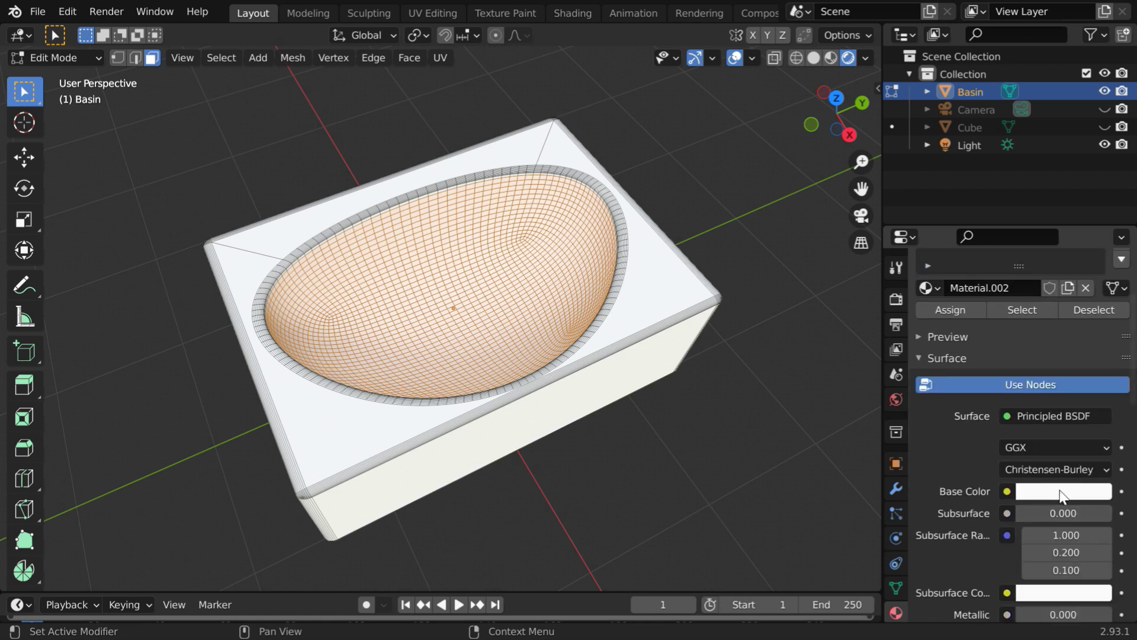
{"action": "left_click", "coordinate": [1064, 493]}
{"action": "left_click_drag", "start_coordinate": [1100, 307], "coordinate": [1097, 365]}
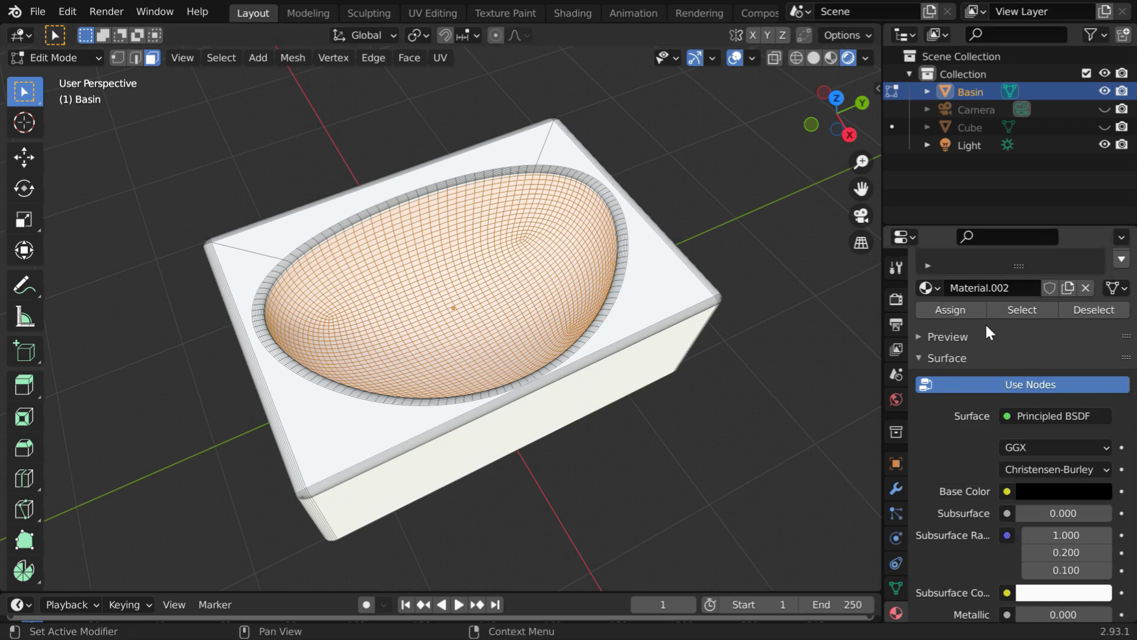
{"action": "scroll", "coordinate": [986, 328], "scroll_direction": "up", "scroll_amount": 5}
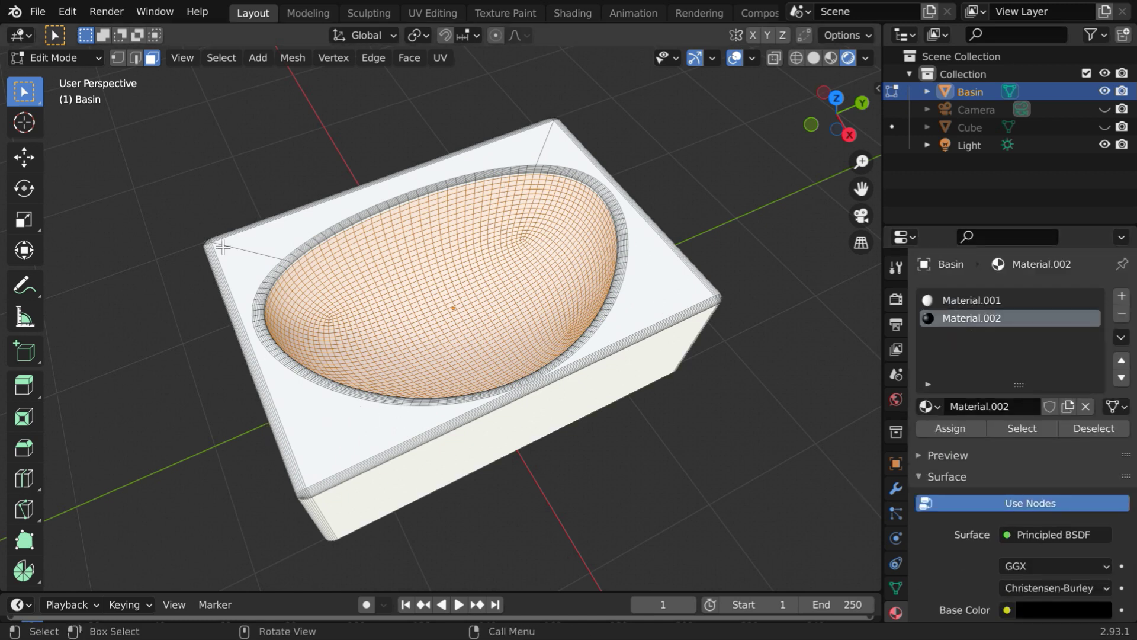
Step: Invert the face selection, assign the black Material.002 to the faces outside the bowl, and clear the selection
{"action": "left_click", "coordinate": [220, 58]}
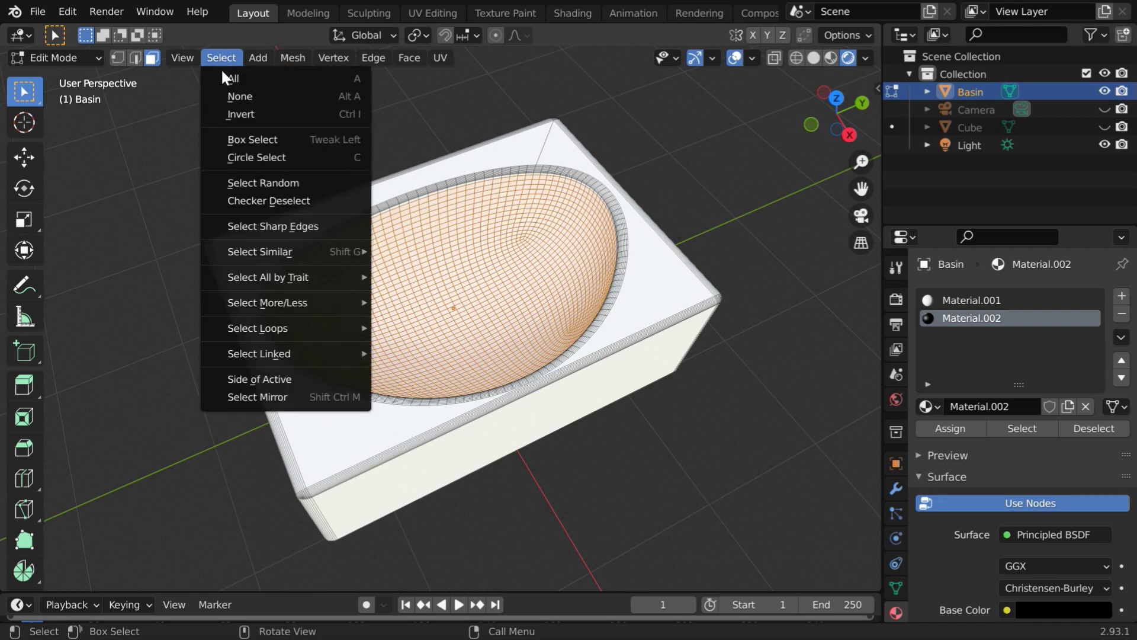
{"action": "left_click", "coordinate": [258, 116]}
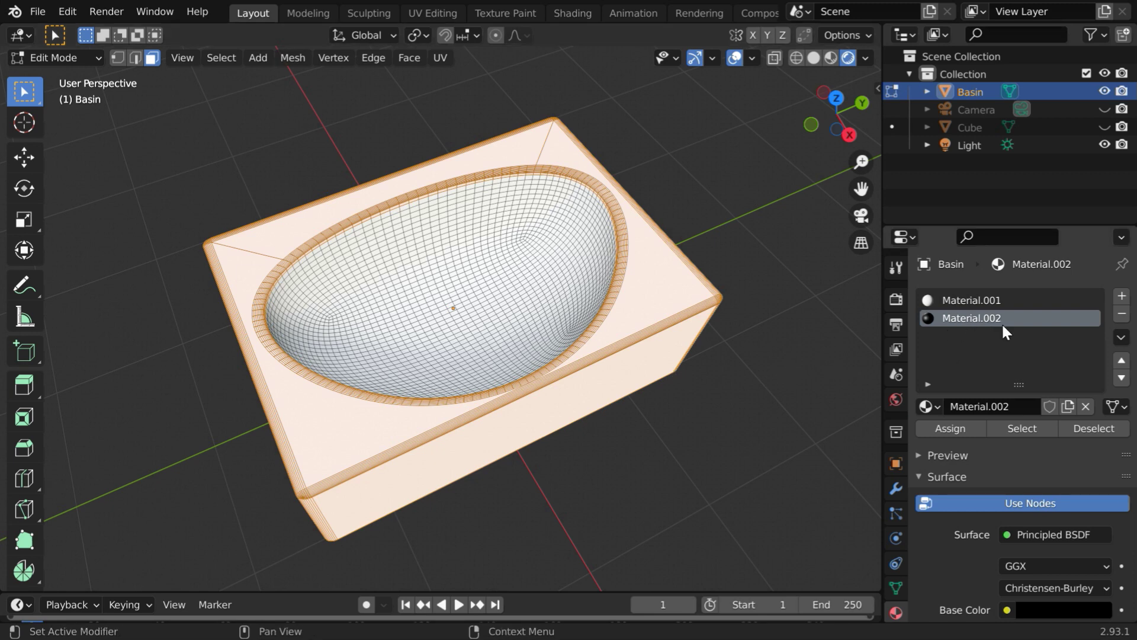
{"action": "left_click", "coordinate": [950, 428]}
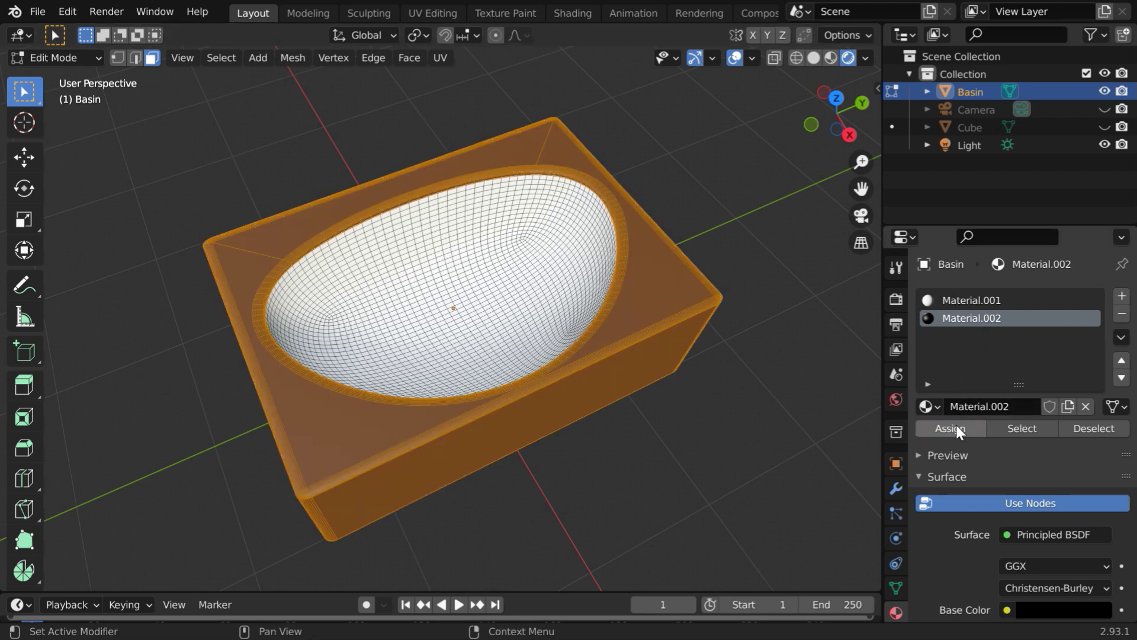
{"action": "left_click", "coordinate": [445, 506]}
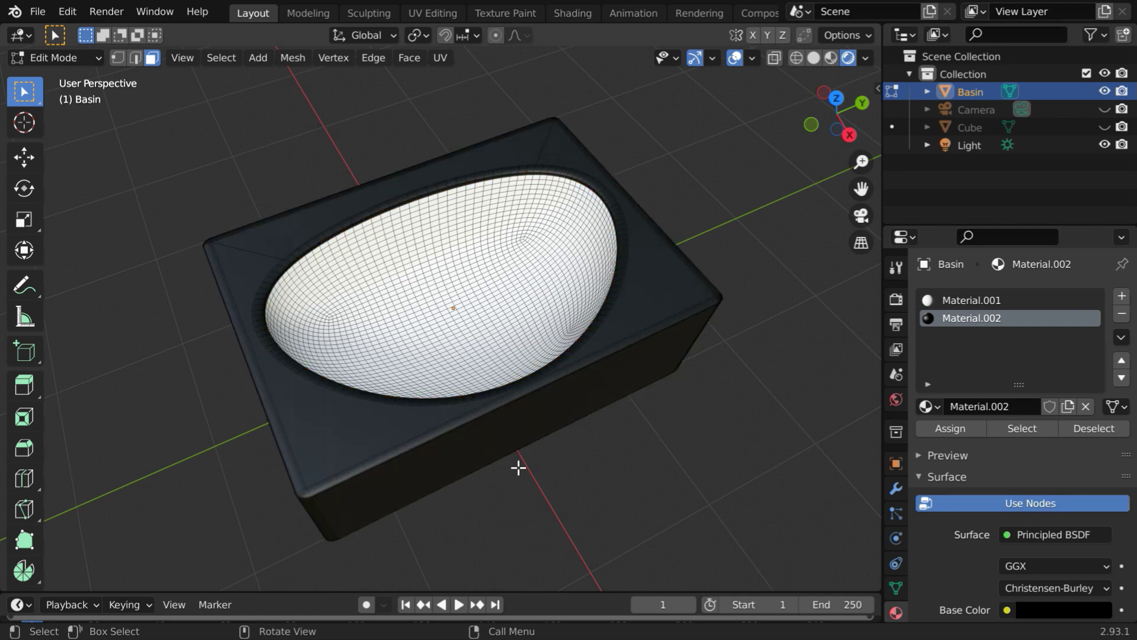
Step: Return Basin to Object Mode and inspect the white bowl and black body
{"action": "middle_click_drag", "start_coordinate": [518, 468], "coordinate": [369, 357]}
{"action": "left_click", "coordinate": [79, 60]}
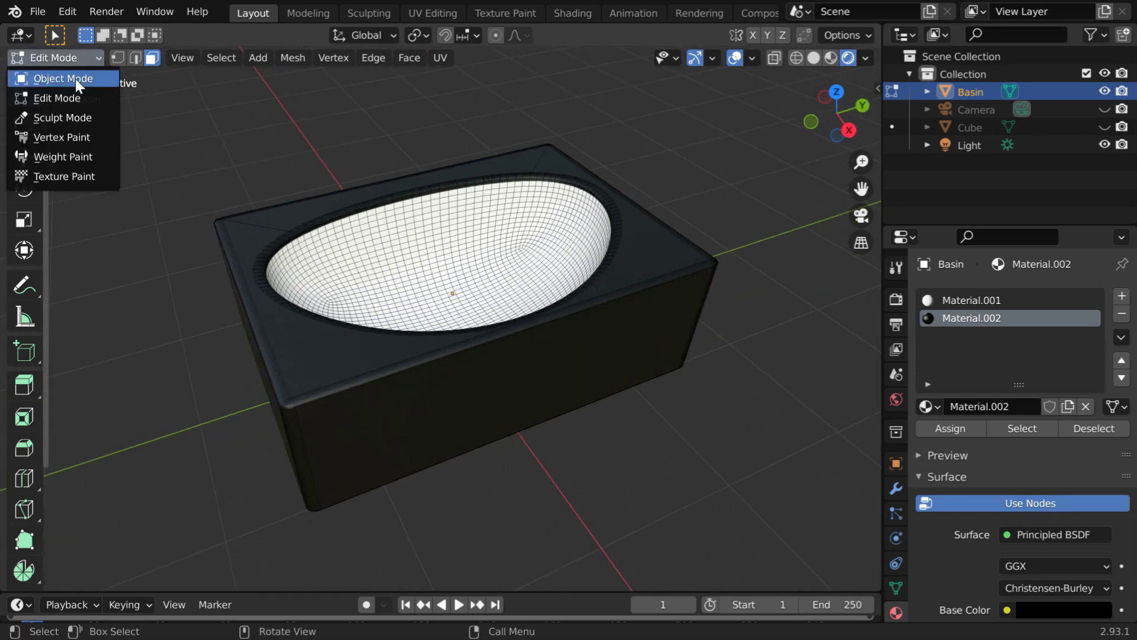
{"action": "left_click", "coordinate": [76, 79]}
{"action": "middle_click_drag", "start_coordinate": [434, 454], "coordinate": [421, 346]}
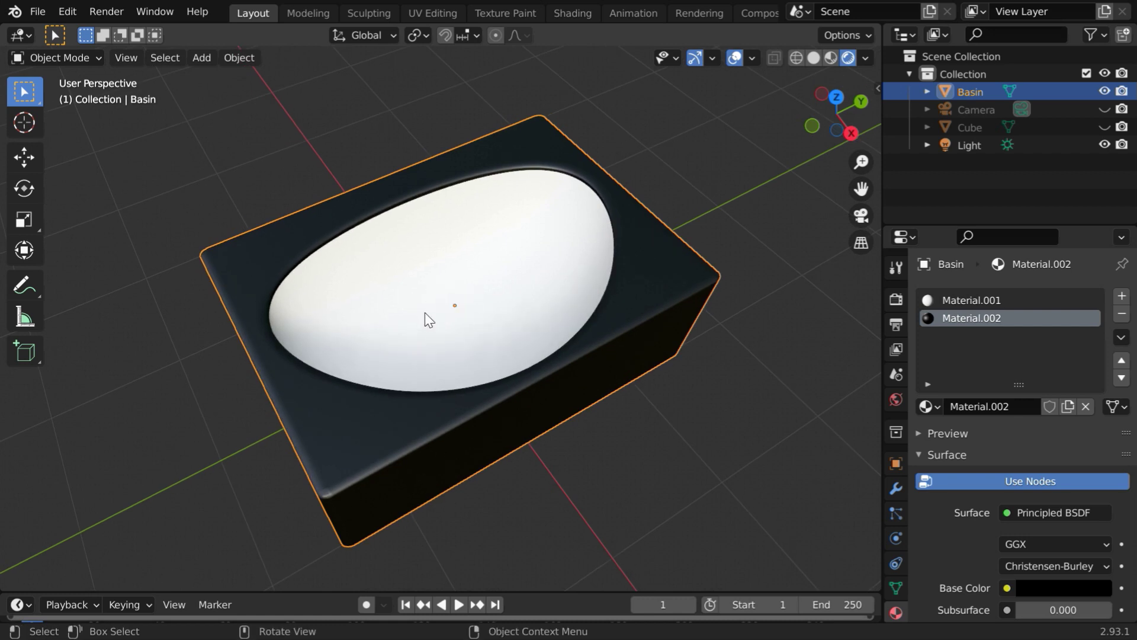
Step: Add a cylinder mesh at the origin and switch the viewport to Solid shading
{"action": "left_click", "coordinate": [202, 58]}
{"action": "mouse_move", "coordinate": [205, 77]}
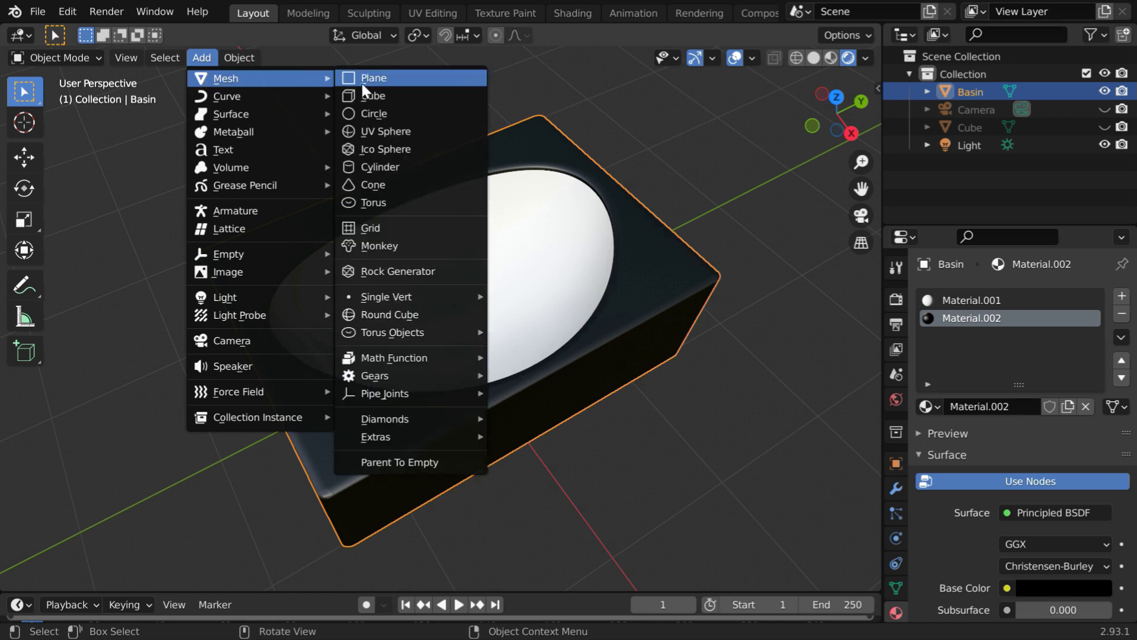
{"action": "left_click", "coordinate": [394, 166]}
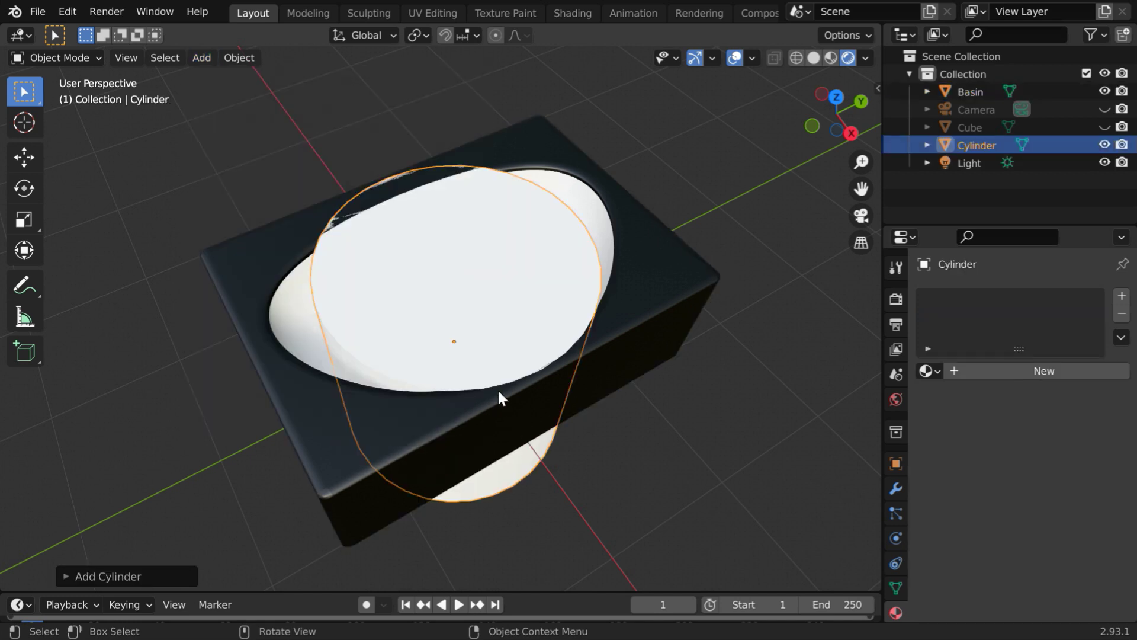
{"action": "left_click", "coordinate": [813, 60]}
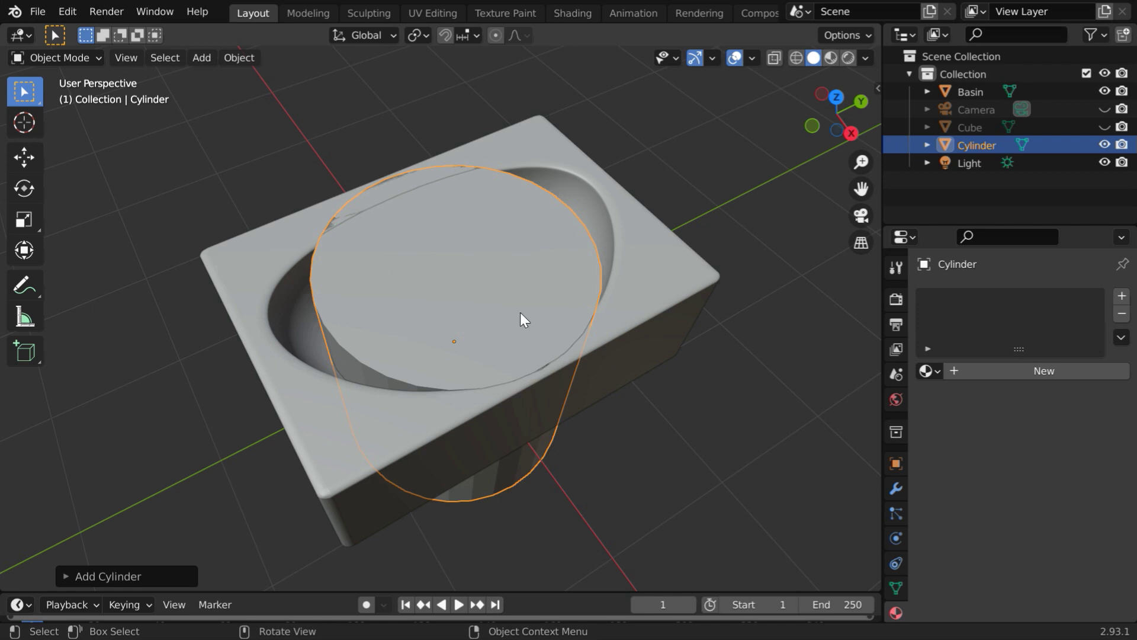
Step: Set the cylinder's X and Y scale to 0.15
{"action": "left_click", "coordinate": [895, 463]}
{"action": "left_click_drag", "start_coordinate": [1069, 487], "coordinate": [1070, 504]}
{"action": "type", "text": "0.15"}
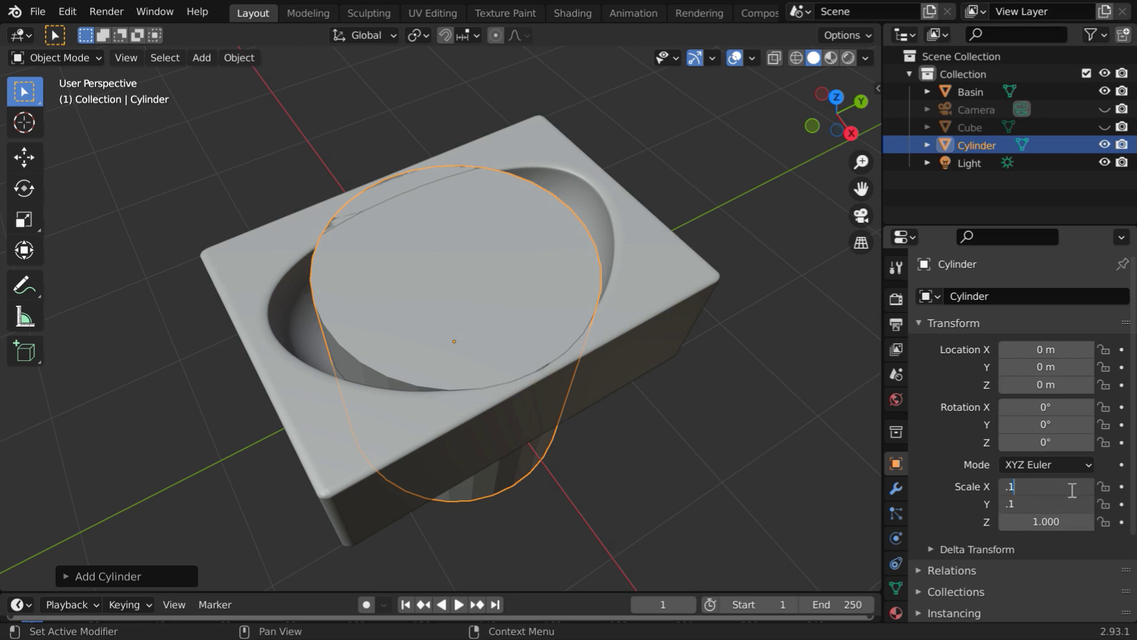
{"action": "key", "text": "Return"}
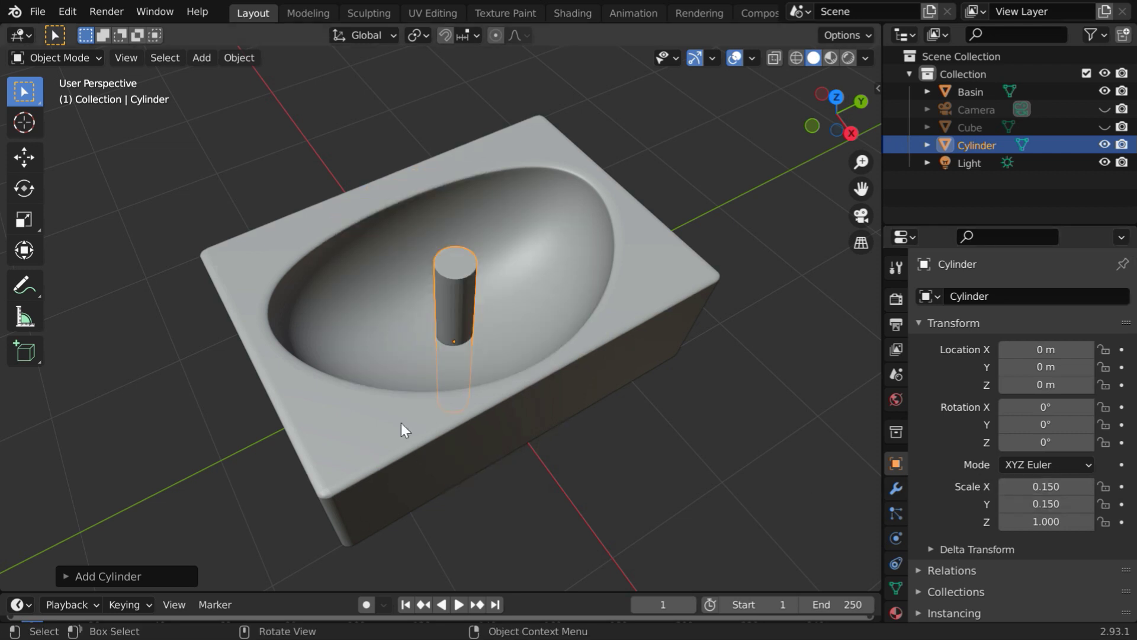
Step: Move the cylinder along the X axis and set its X location to -0.2 m
{"action": "middle_click_drag", "start_coordinate": [439, 364], "coordinate": [533, 386]}
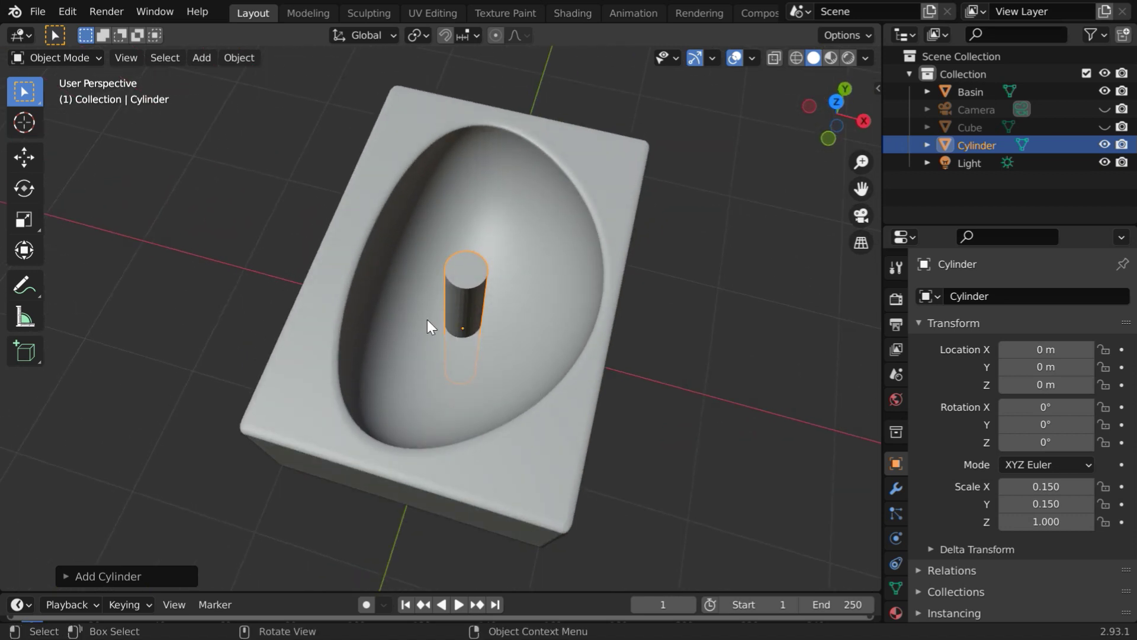
{"action": "left_click", "coordinate": [27, 163]}
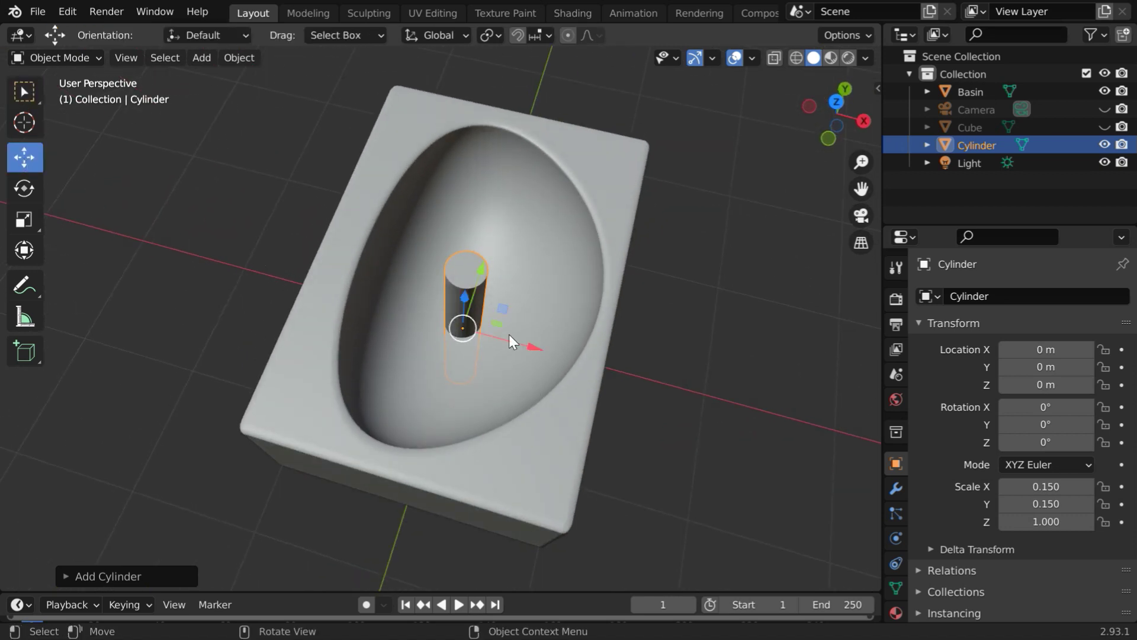
{"action": "left_click_drag", "start_coordinate": [531, 347], "coordinate": [507, 342]}
{"action": "left_click", "coordinate": [1046, 350]}
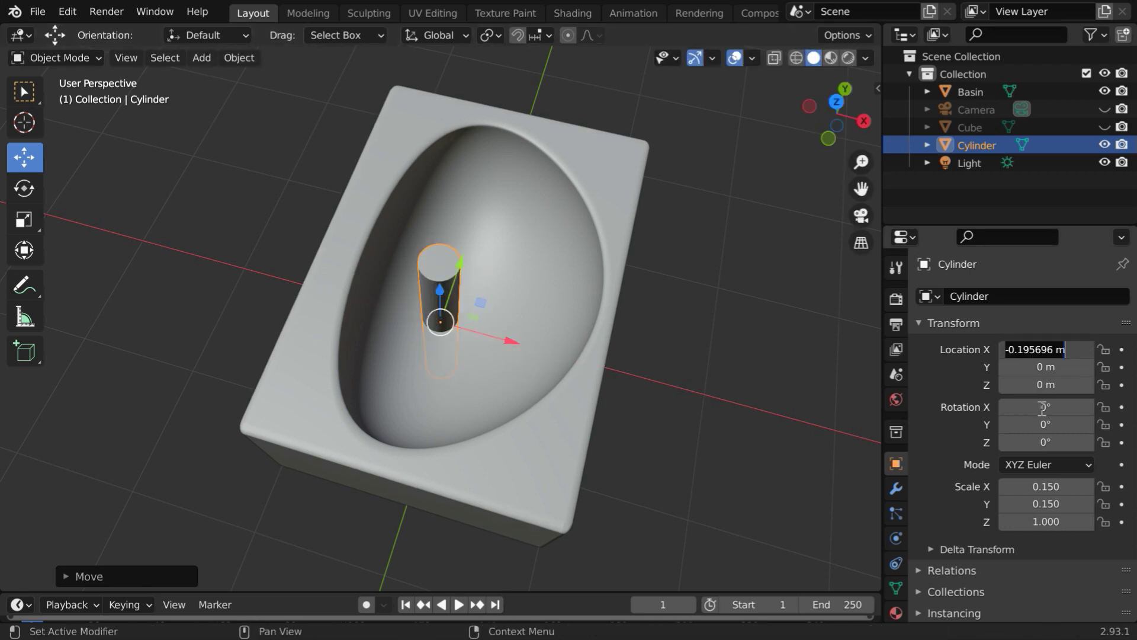
{"action": "type", "text": "-0.2"}
{"action": "key", "text": "Return"}
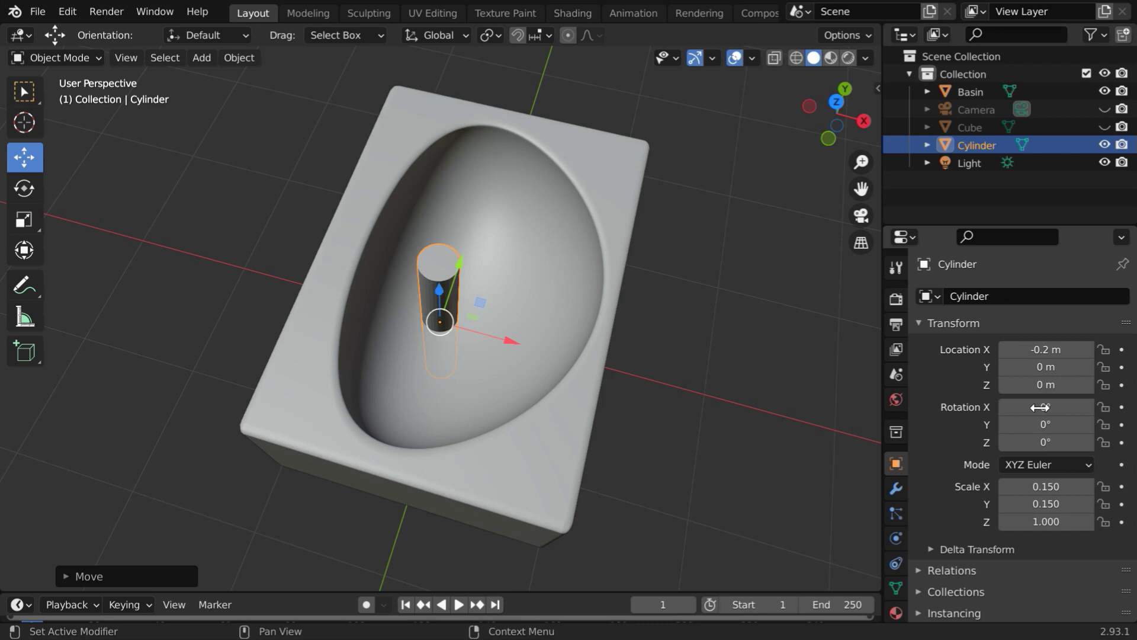
{"action": "left_click", "coordinate": [25, 95]}
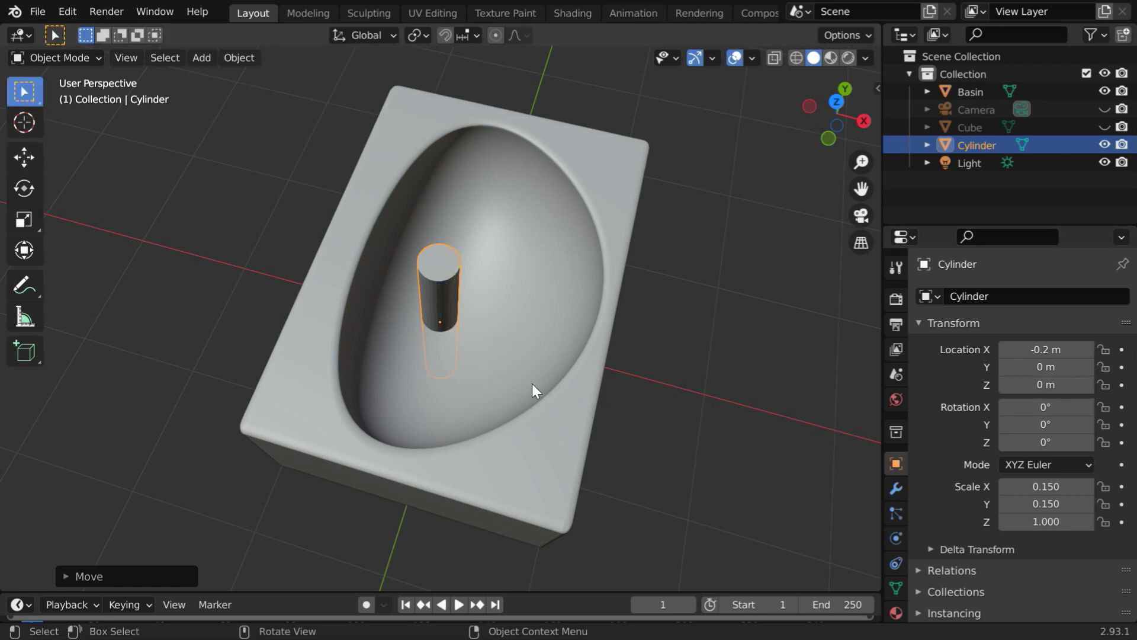
Step: Add a Boolean modifier to Basin in Difference mode with Cylinder as the cutting object
{"action": "middle_click_drag", "start_coordinate": [536, 385], "coordinate": [422, 367]}
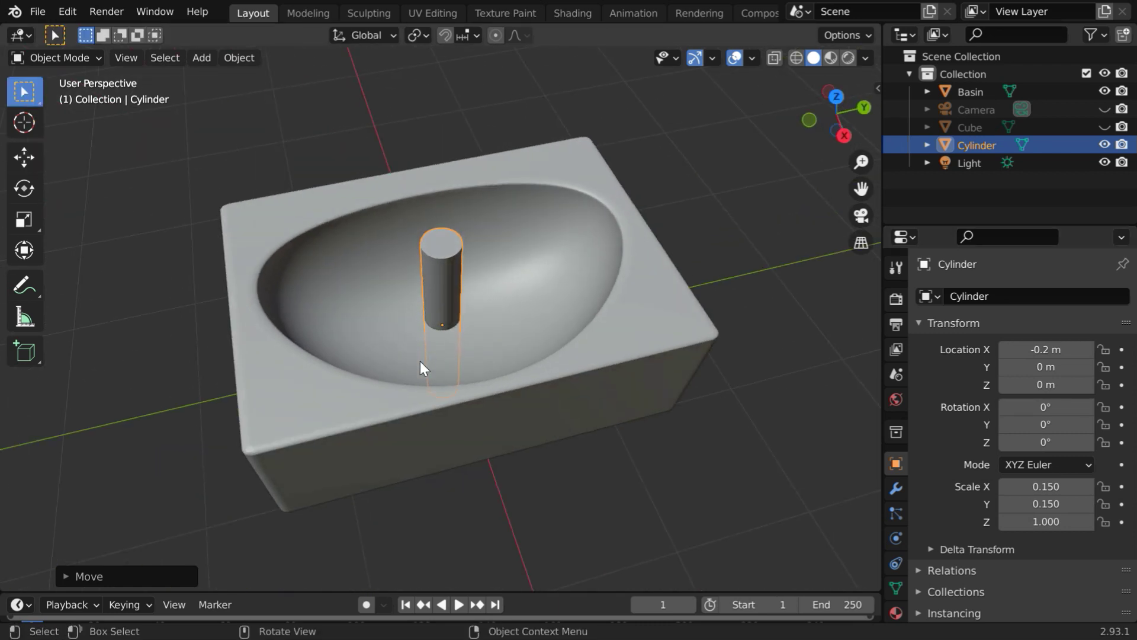
{"action": "left_click", "coordinate": [631, 358]}
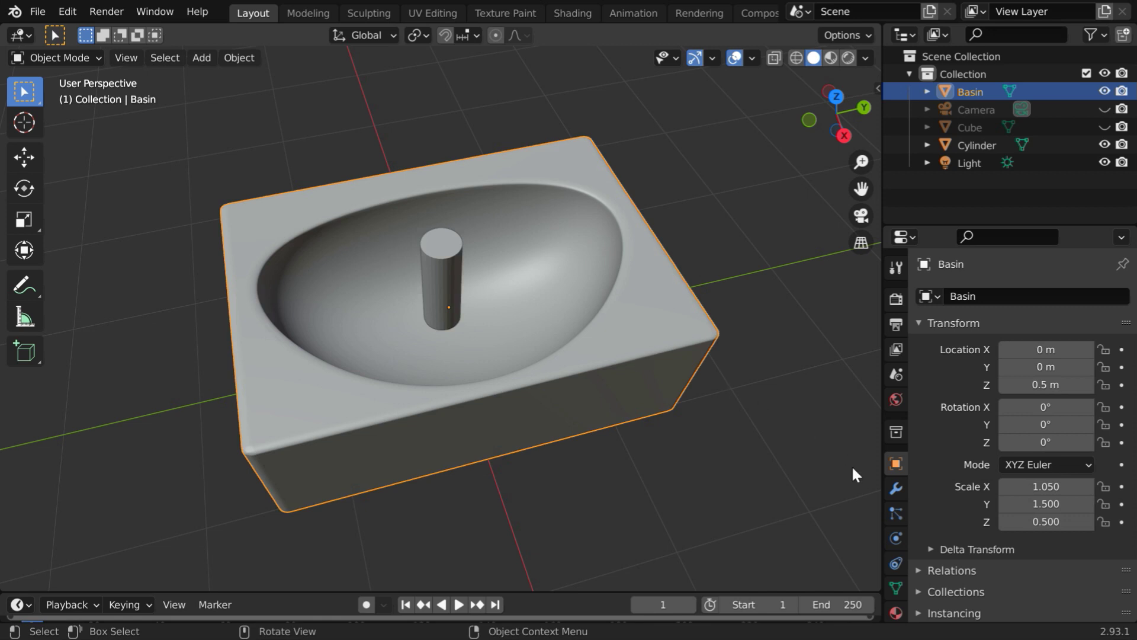
{"action": "left_click", "coordinate": [896, 488]}
{"action": "left_click", "coordinate": [946, 296]}
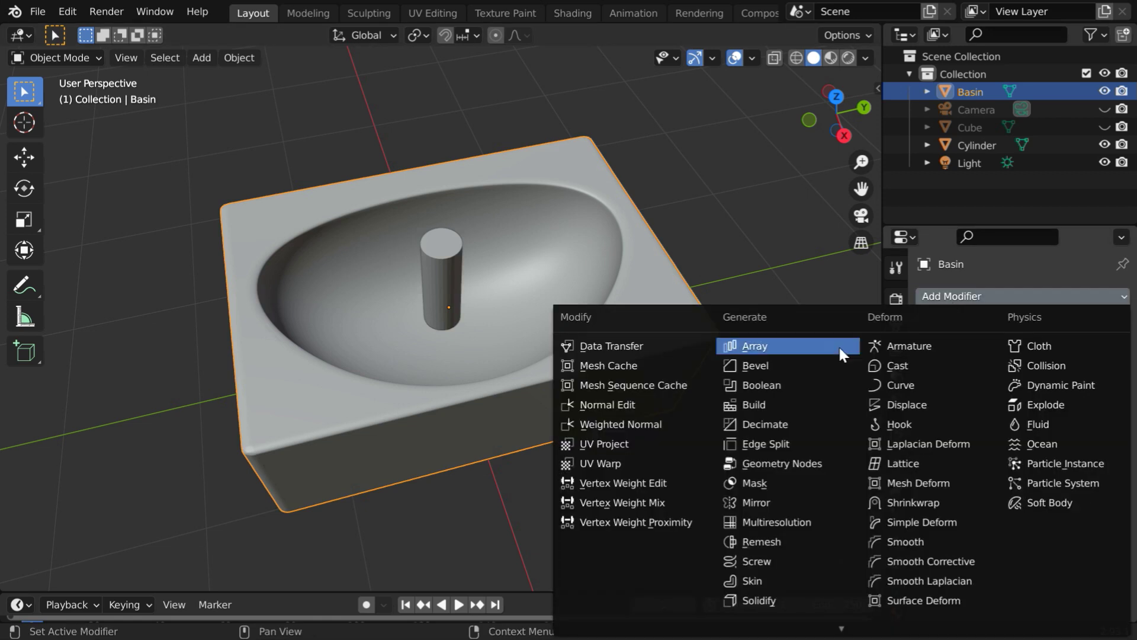
{"action": "left_click", "coordinate": [794, 383]}
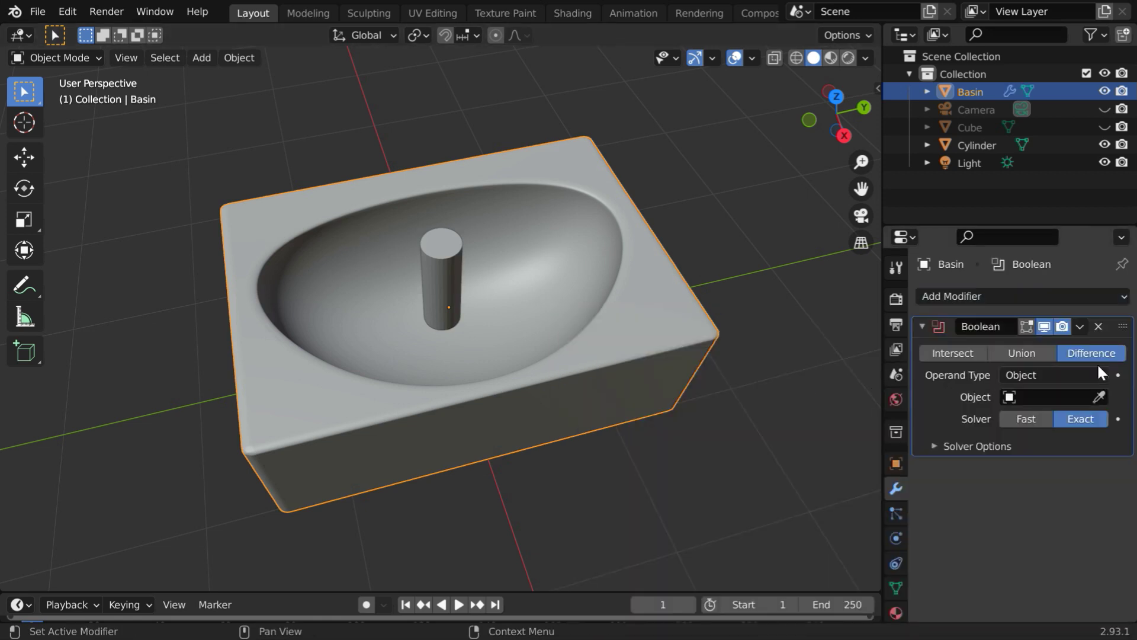
{"action": "left_click", "coordinate": [1010, 403]}
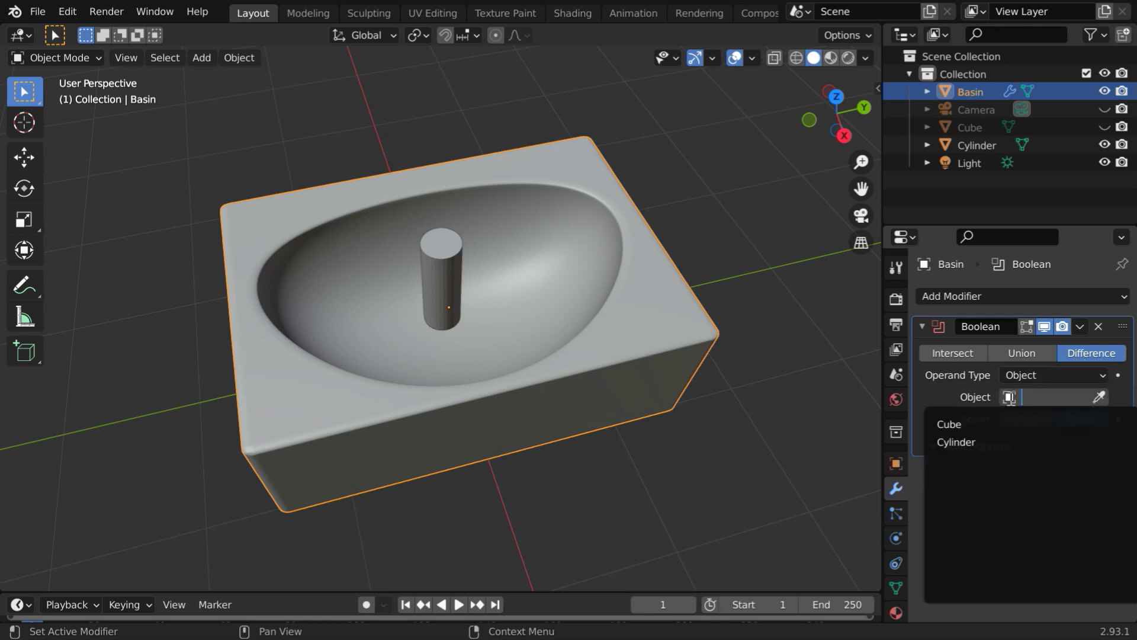
{"action": "left_click", "coordinate": [971, 442]}
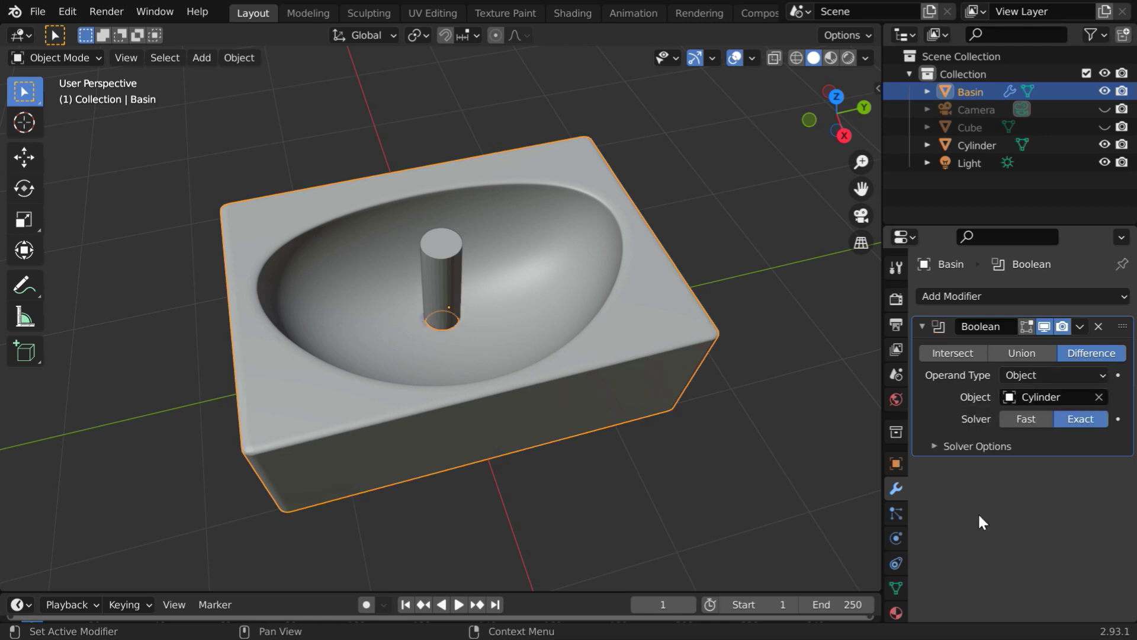
Step: Hide the cylinder to inspect the drain hole and apply the Boolean modifier to Basin
{"action": "left_click", "coordinate": [1105, 145]}
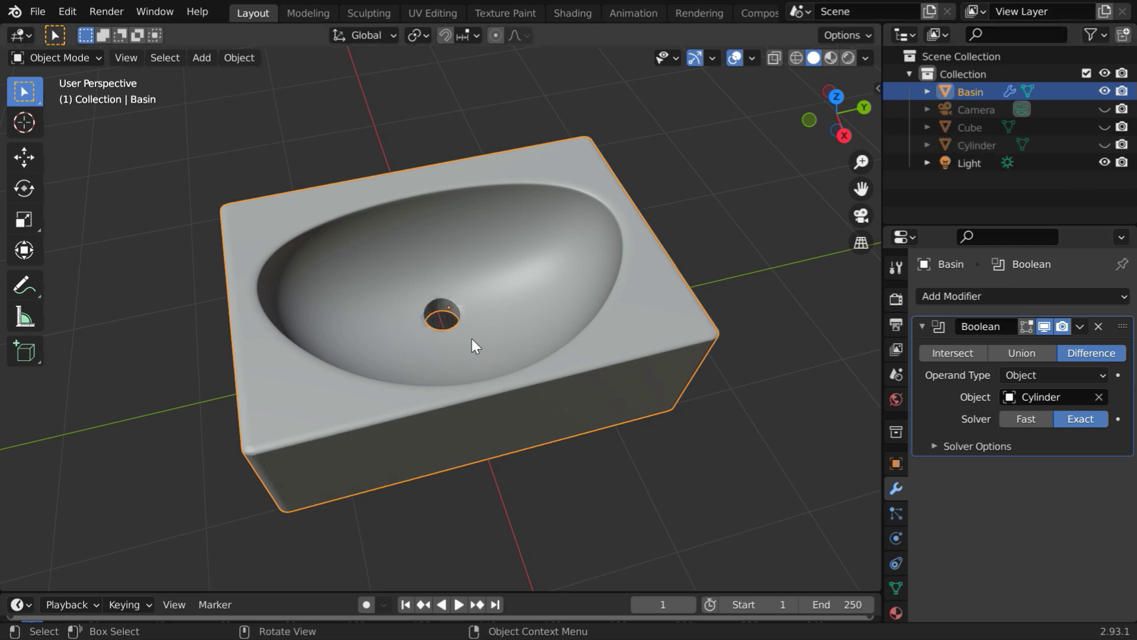
{"action": "scroll", "coordinate": [471, 339], "scroll_direction": "up", "scroll_amount": 4}
{"action": "middle_click_drag", "start_coordinate": [450, 386], "coordinate": [493, 400]}
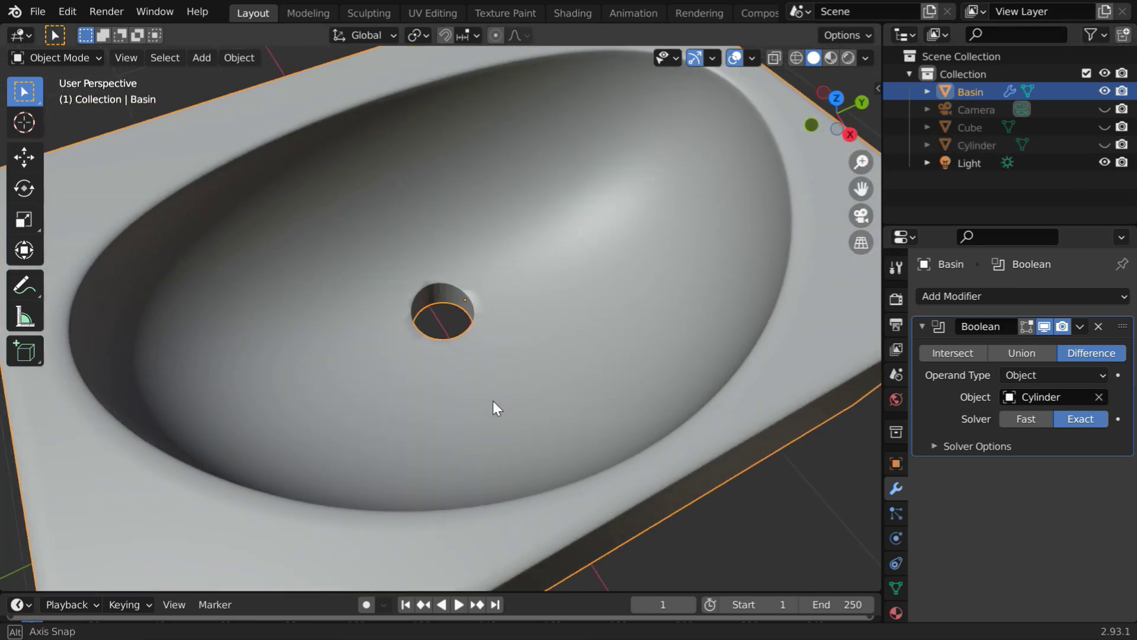
{"action": "left_click", "coordinate": [1079, 327]}
{"action": "left_click", "coordinate": [1057, 343]}
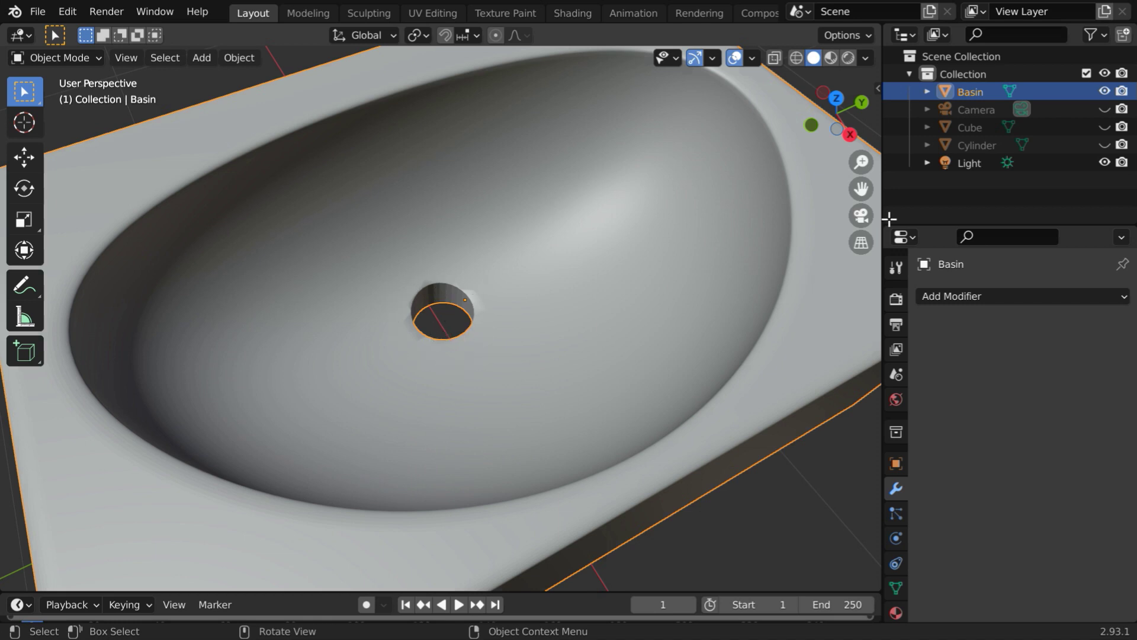
Step: Make the cylinder visible again in the viewport
{"action": "left_click", "coordinate": [1104, 143]}
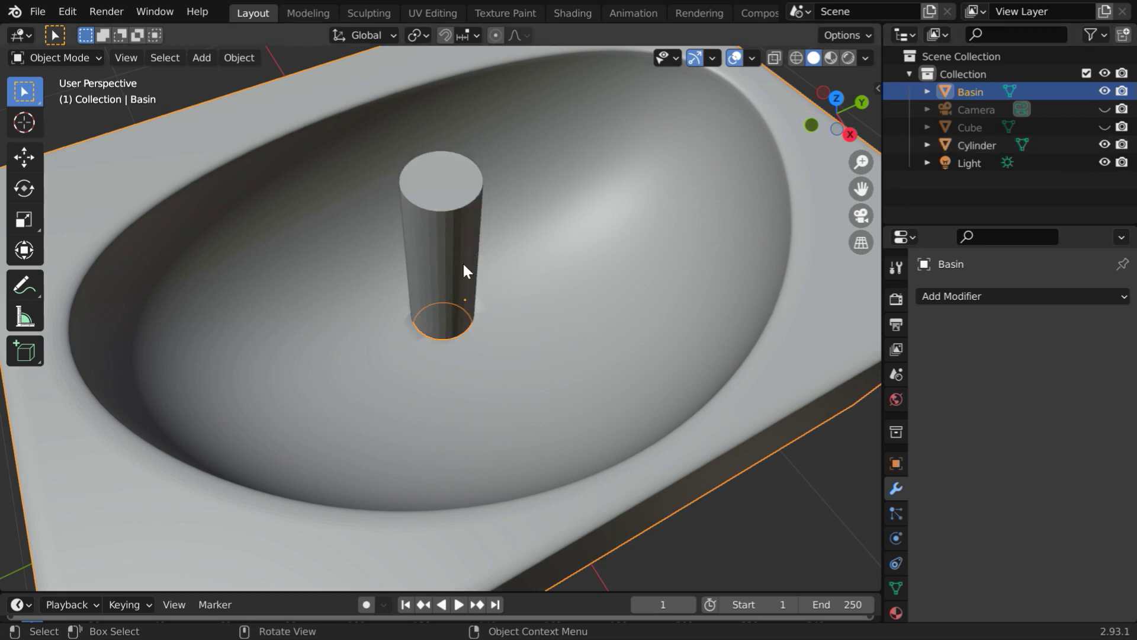
{"action": "scroll", "coordinate": [471, 301], "scroll_direction": "down", "scroll_amount": 4}
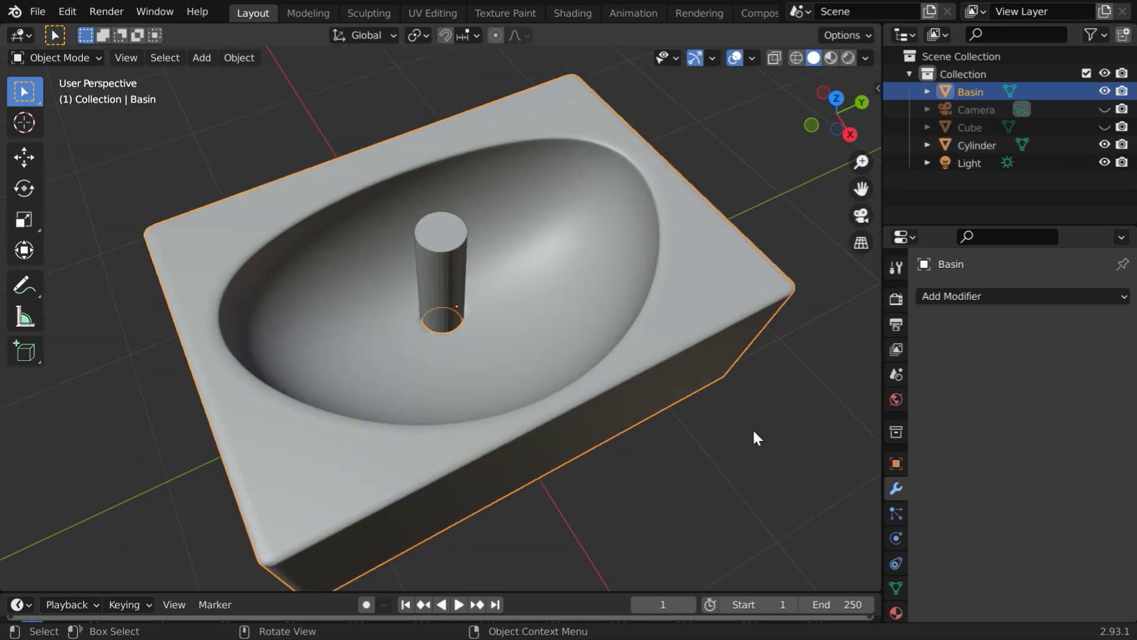
Step: Flatten the cylinder in the bowl by setting its Z scale to 0.01
{"action": "left_click", "coordinate": [432, 274]}
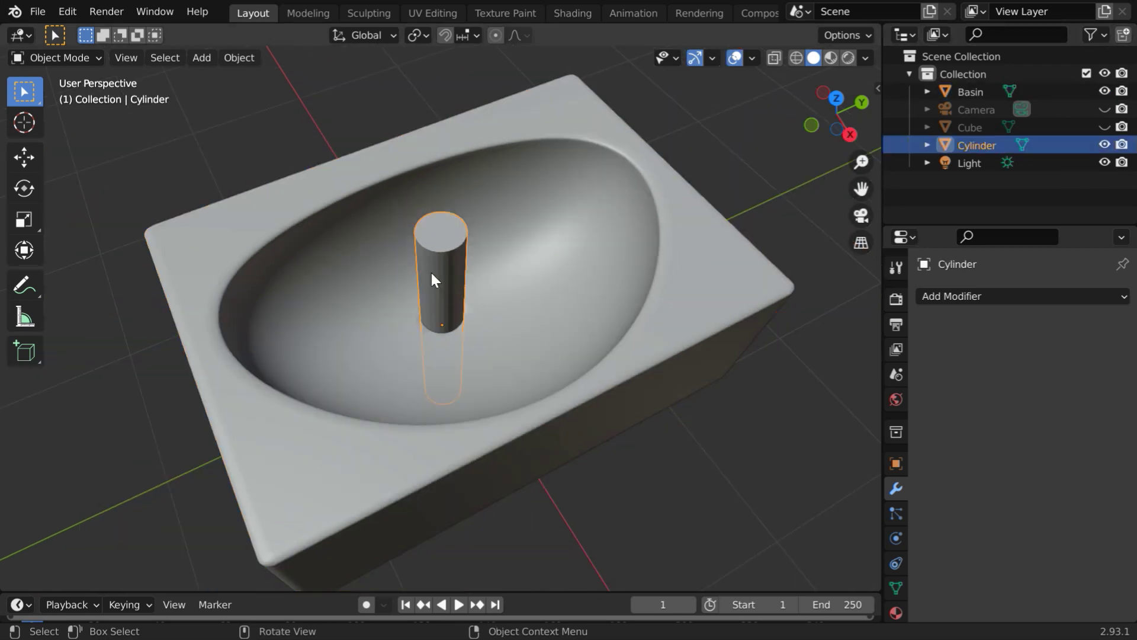
{"action": "left_click", "coordinate": [895, 463]}
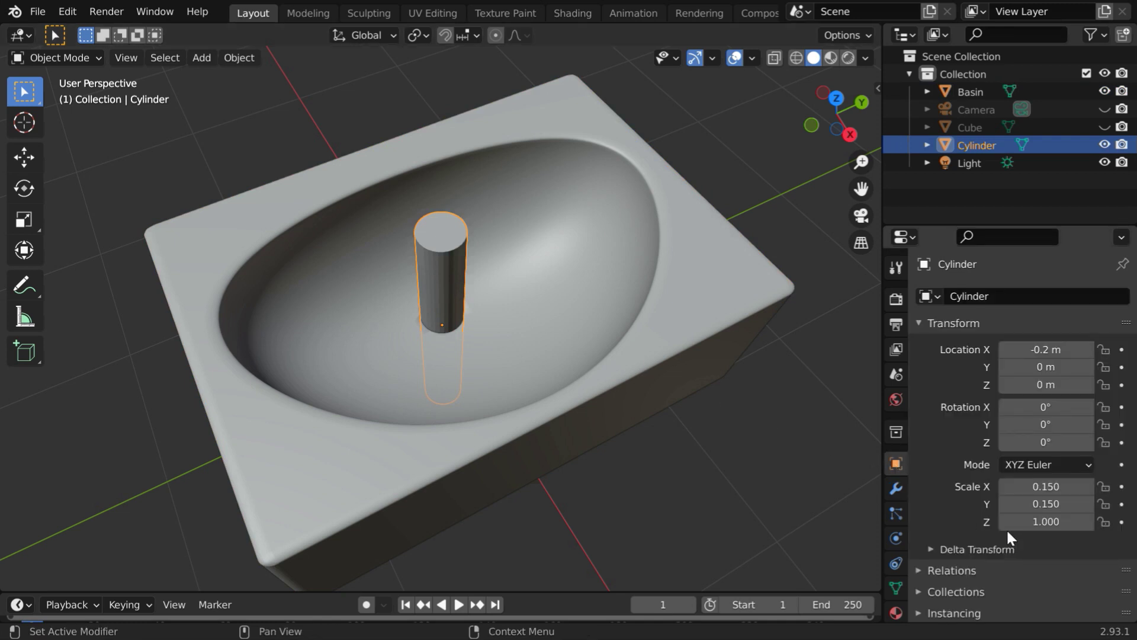
{"action": "left_click", "coordinate": [1061, 526]}
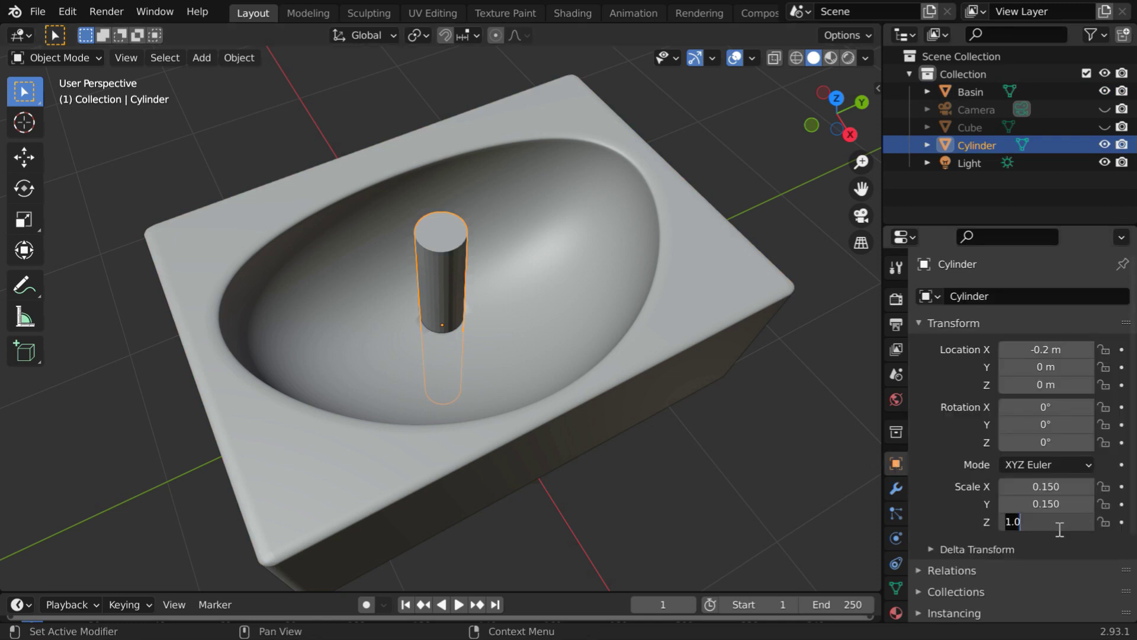
{"action": "key", "text": "BackSpace"}
{"action": "type", "text": ".01"}
{"action": "key", "text": "Return"}
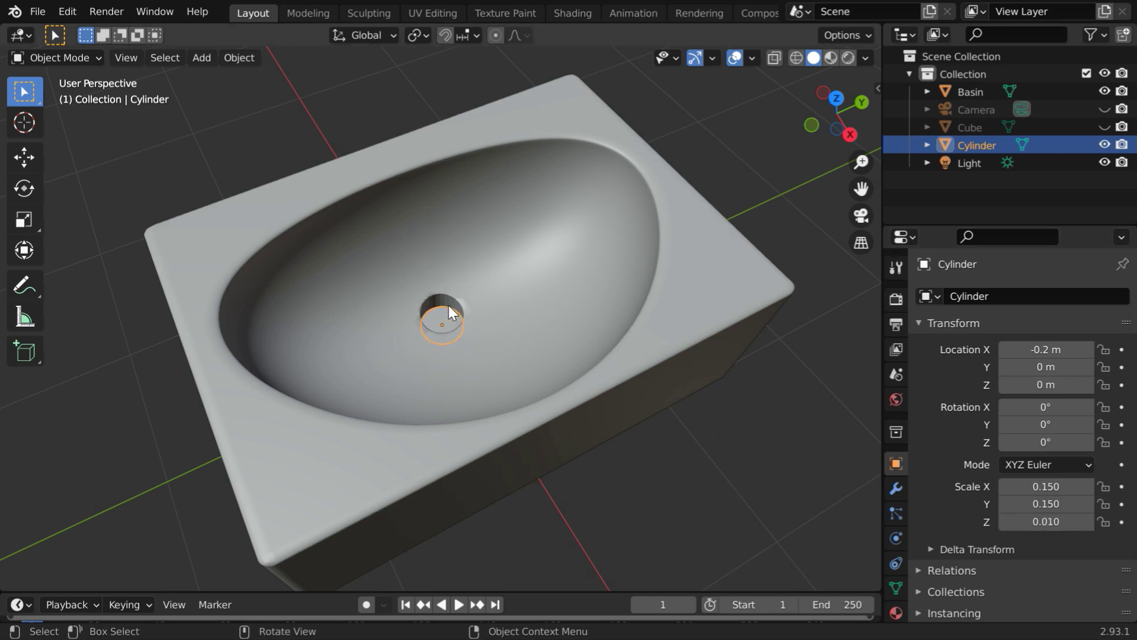
Step: Move the flattened cylinder up along the Z axis and set its Z location to 0.18 m
{"action": "left_click", "coordinate": [25, 157]}
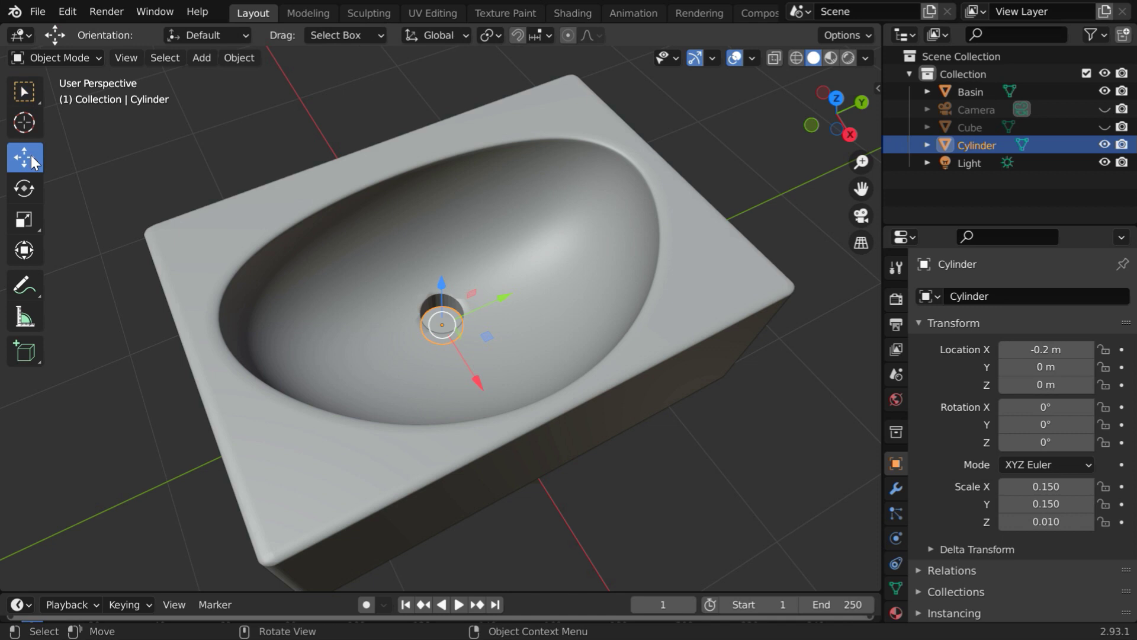
{"action": "mouse_move", "coordinate": [442, 285]}
{"action": "left_mouse_down"}
{"action": "mouse_move", "coordinate": [443, 255]}
{"action": "mouse_move", "coordinate": [444, 265]}
{"action": "left_mouse_up"}
{"action": "double_click", "coordinate": [1060, 386]}
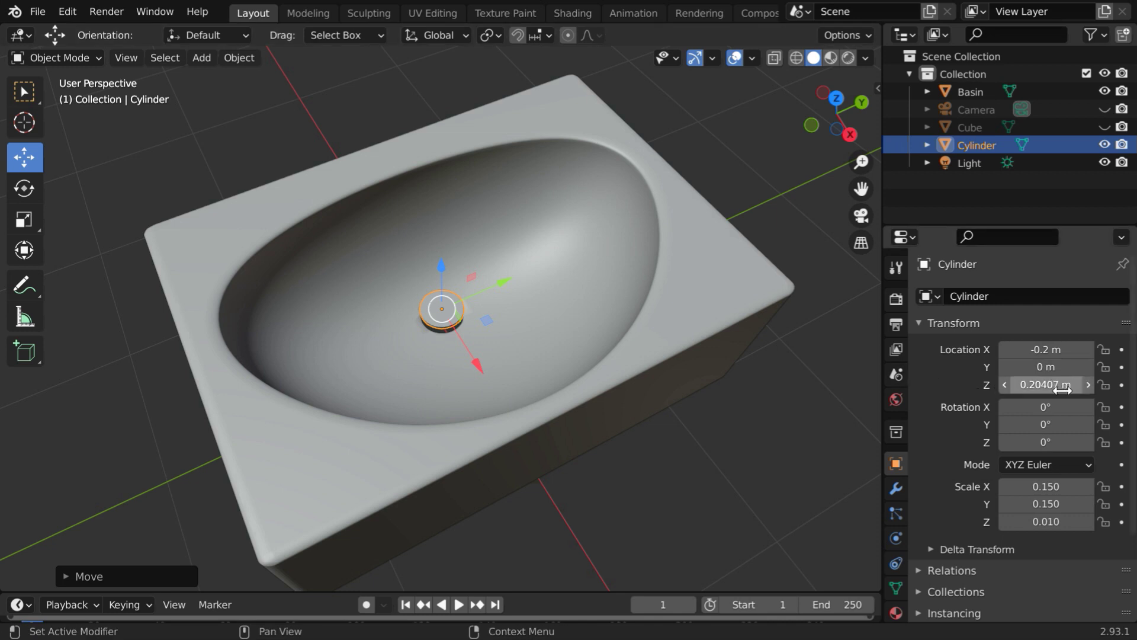
{"action": "key", "text": "BackSpace"}
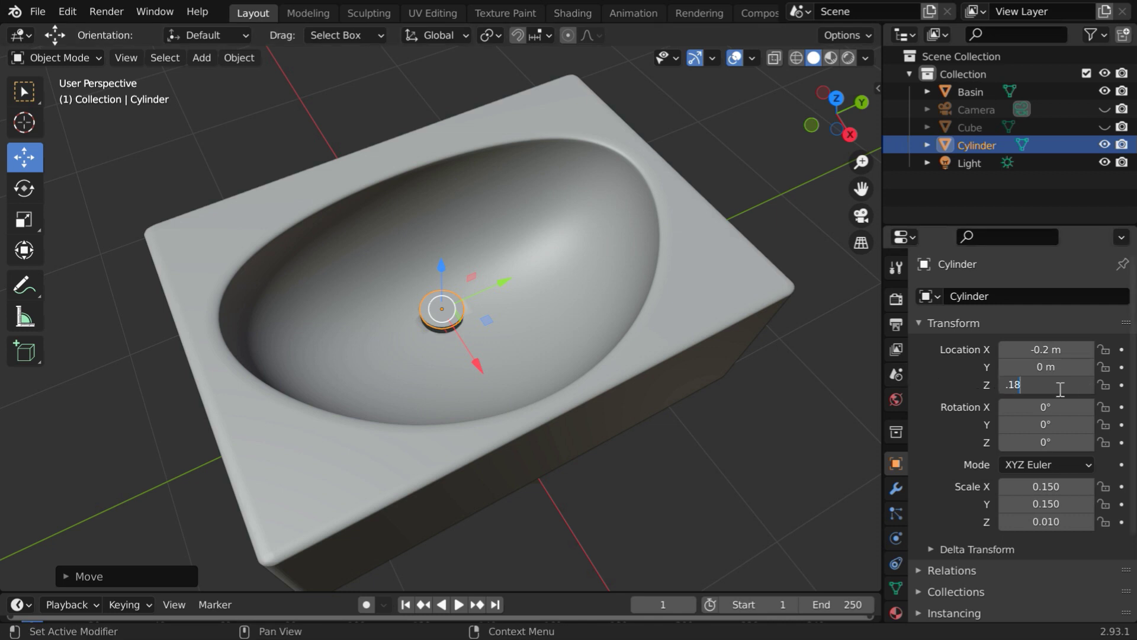
{"action": "type", "text": ".18"}
{"action": "key", "text": "Return"}
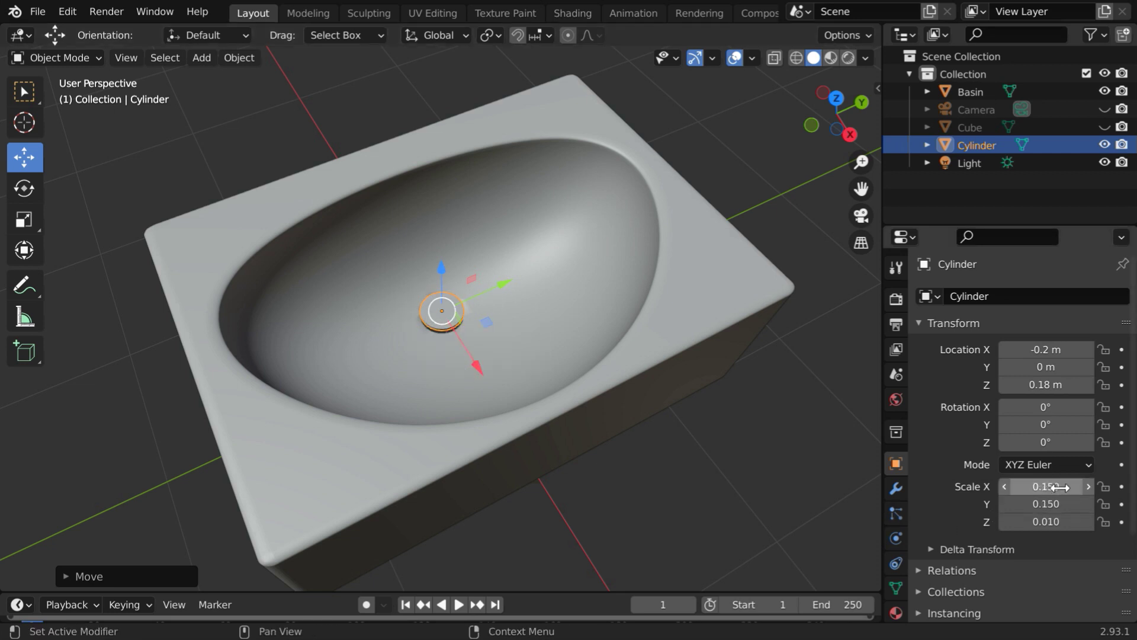
Step: Set both the X and Y scale of the drain cylinder to 0.18
{"action": "mouse_move", "coordinate": [1060, 486]}
{"action": "left_mouse_down"}
{"action": "mouse_move", "coordinate": [1060, 504]}
{"action": "mouse_move", "coordinate": [1062, 488]}
{"action": "left_mouse_up"}
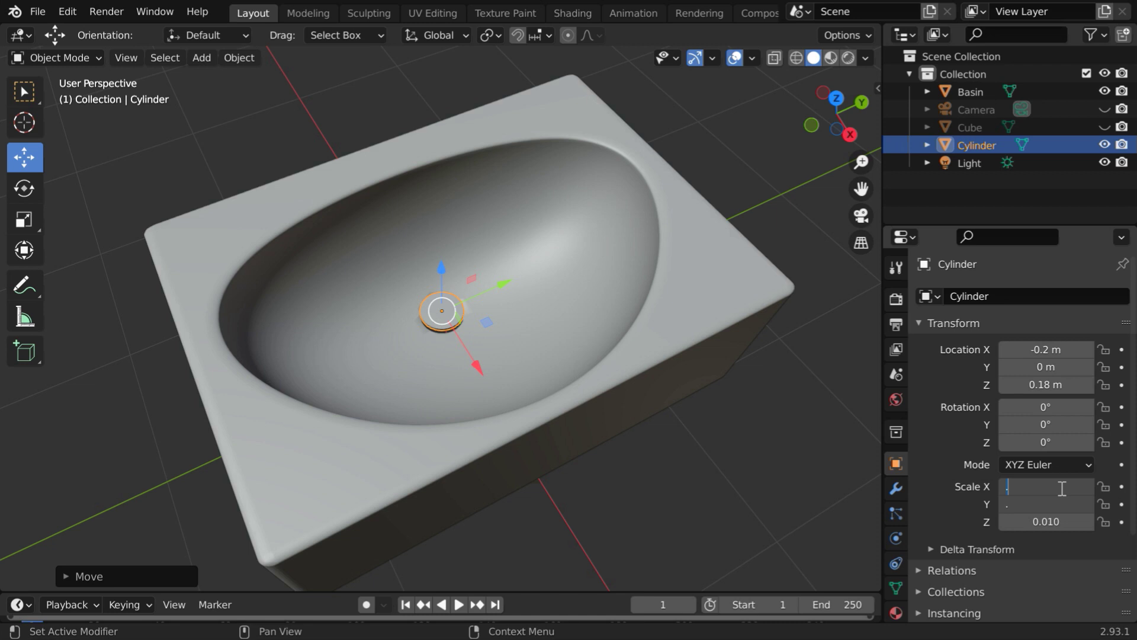
{"action": "type", "text": "18"}
{"action": "key", "text": "Return"}
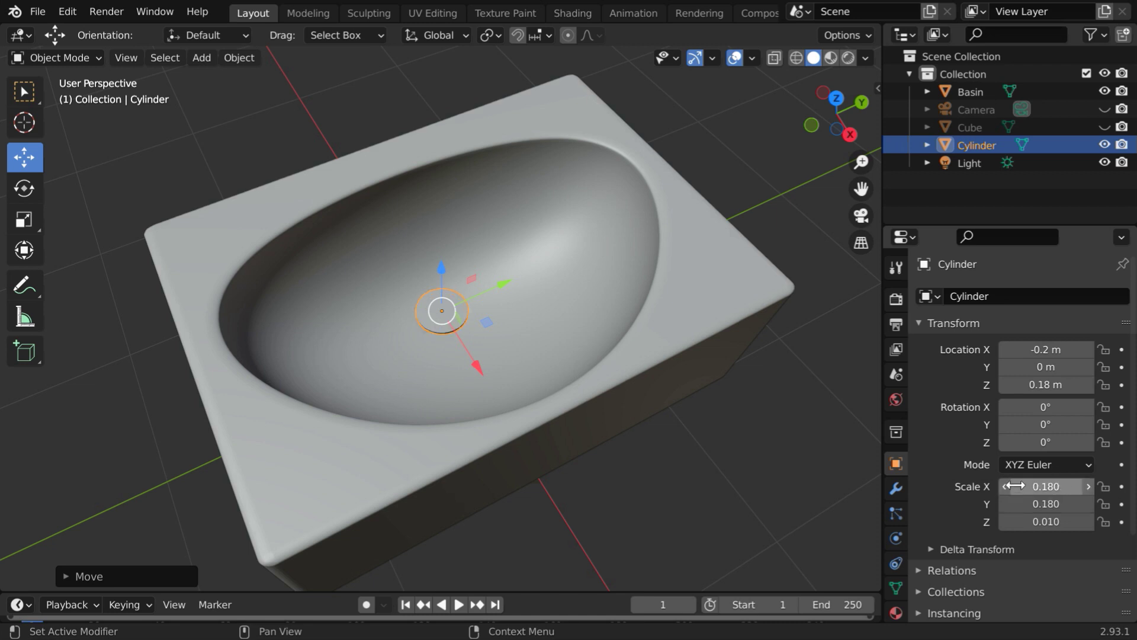
Step: Set the drain cylinder's X location to -0.18 m and return to the box selection tool
{"action": "middle_click_drag", "start_coordinate": [468, 377], "coordinate": [568, 382]}
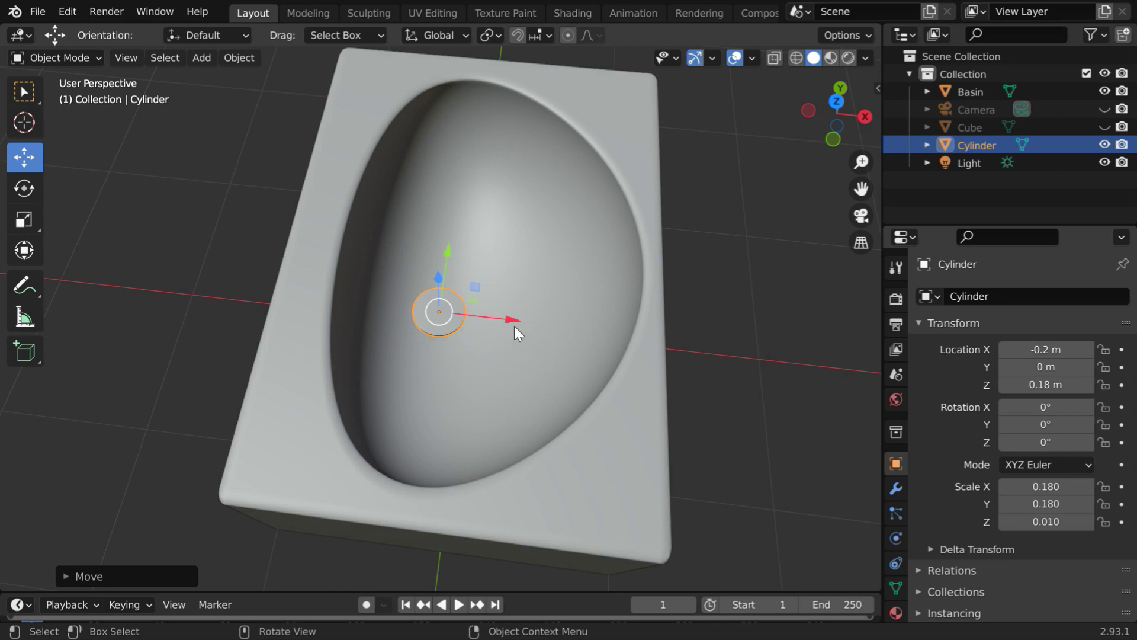
{"action": "left_click", "coordinate": [1041, 349]}
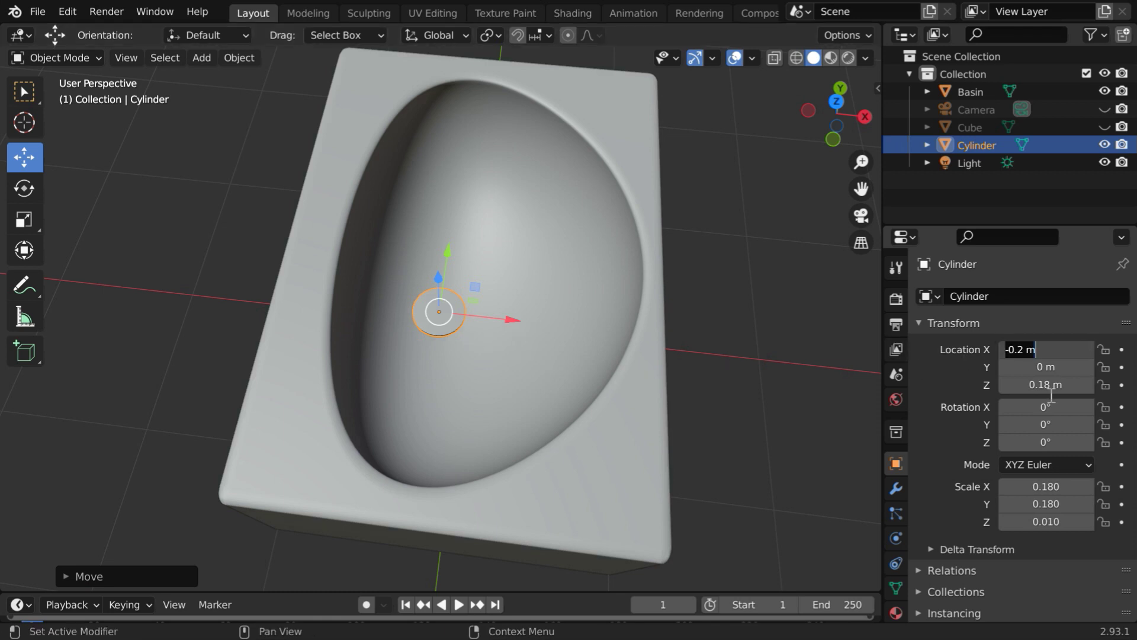
{"action": "type", "text": "-.18"}
{"action": "key", "text": "Return"}
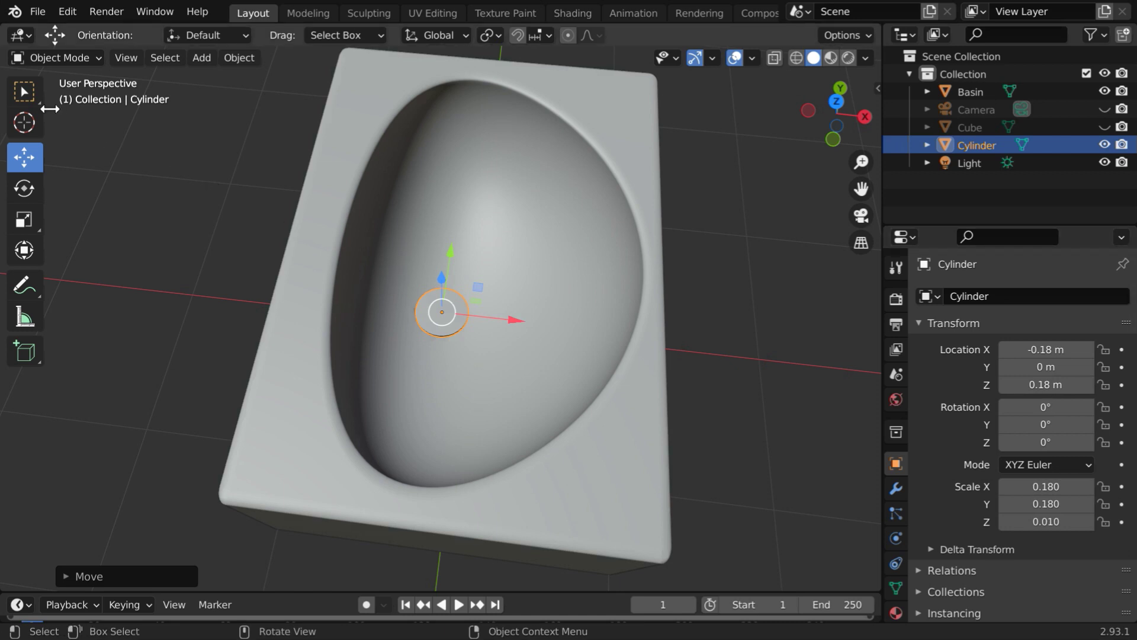
{"action": "left_click", "coordinate": [28, 90]}
Step: Add a Subdivision Surface modifier to the drain cylinder and apply it
{"action": "middle_click_drag", "start_coordinate": [505, 311], "coordinate": [414, 299]}
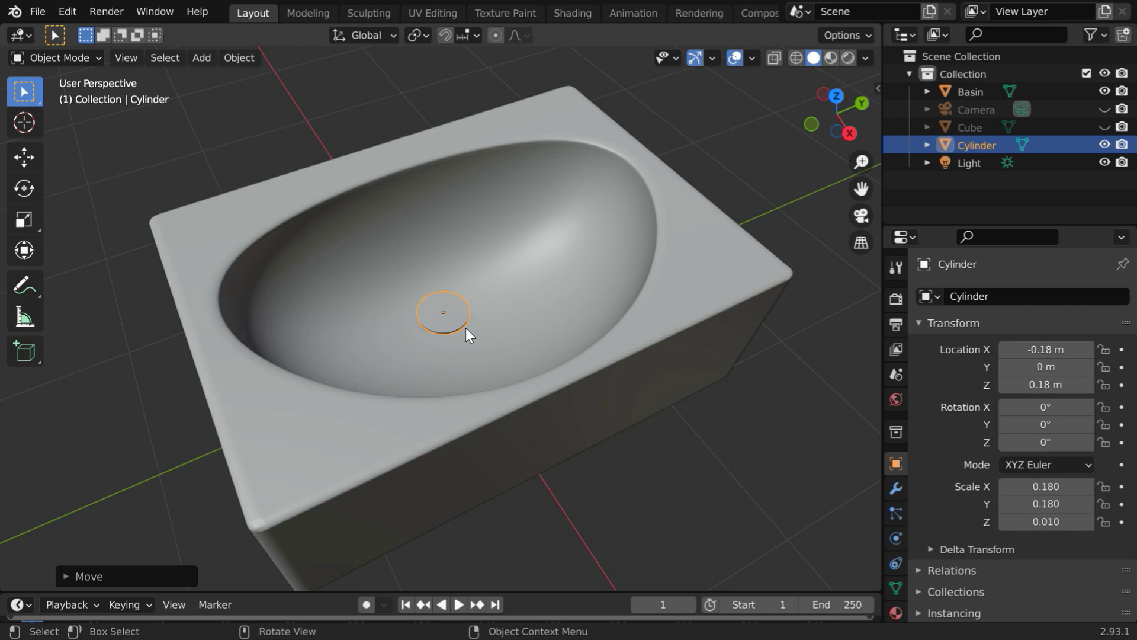
{"action": "scroll", "coordinate": [465, 328], "scroll_direction": "up", "scroll_amount": 3}
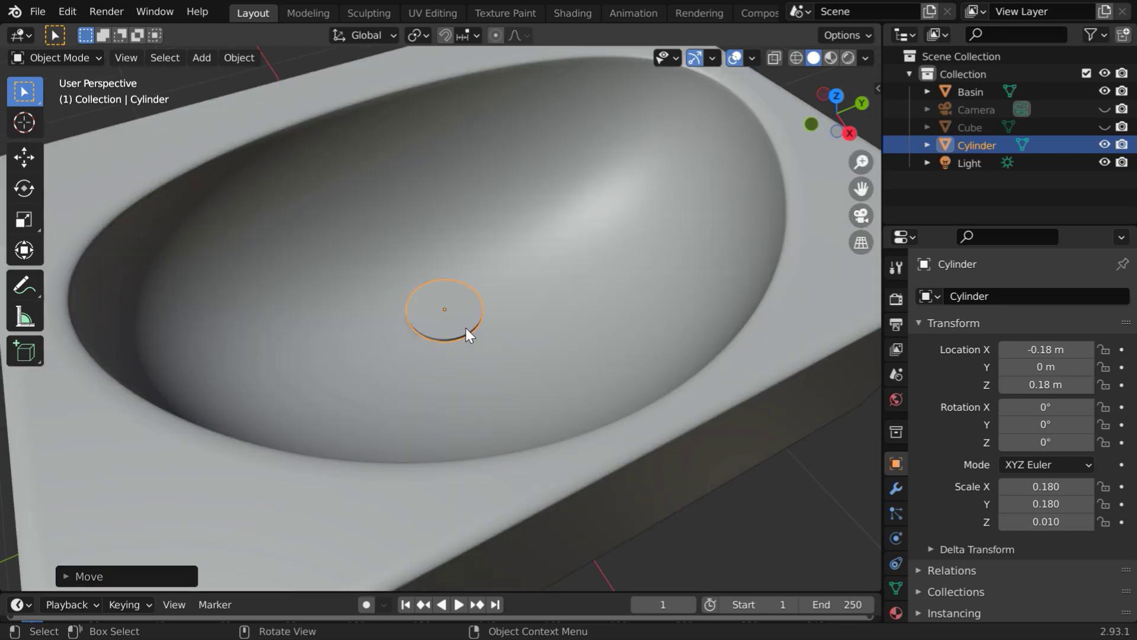
{"action": "left_click", "coordinate": [896, 489]}
{"action": "left_click", "coordinate": [955, 296]}
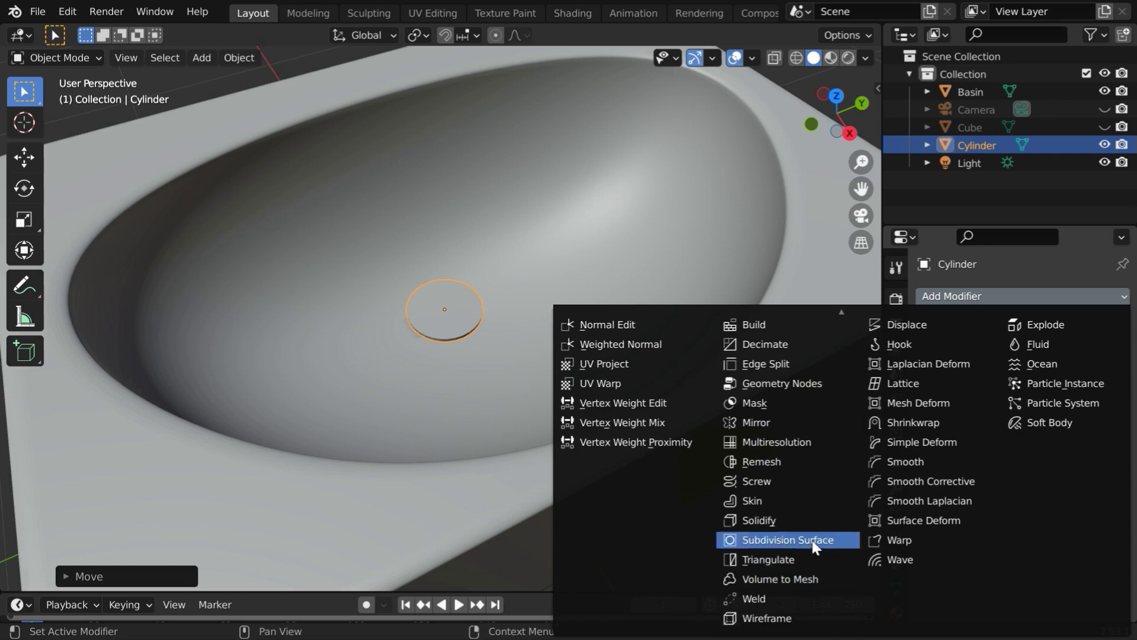
{"action": "left_click", "coordinate": [794, 539]}
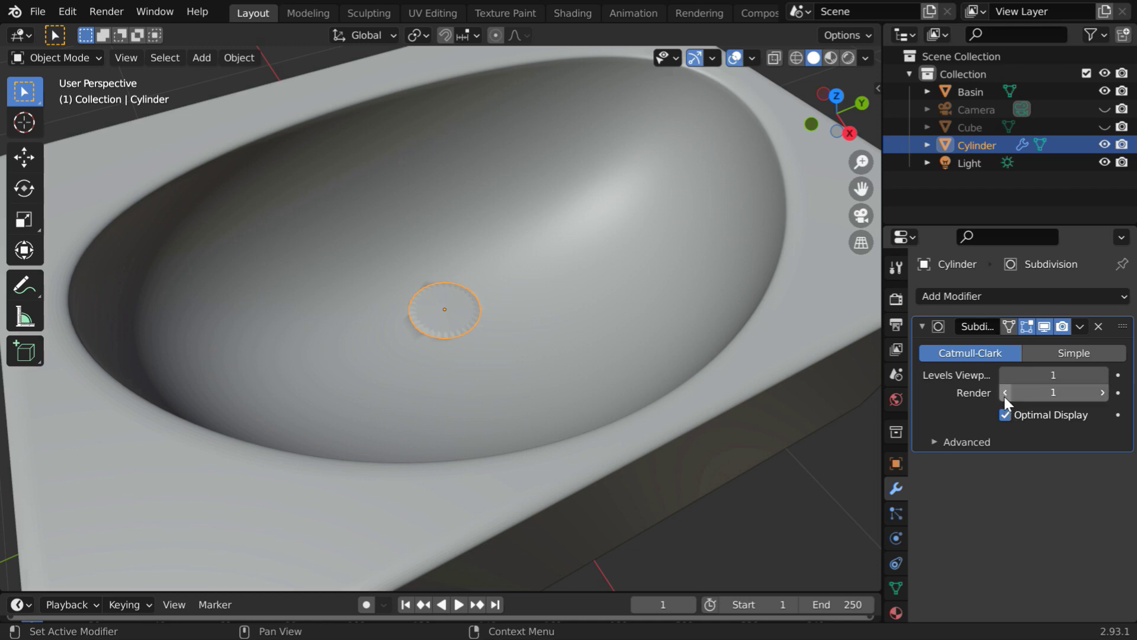
{"action": "left_click", "coordinate": [1081, 327]}
{"action": "left_click", "coordinate": [1041, 347]}
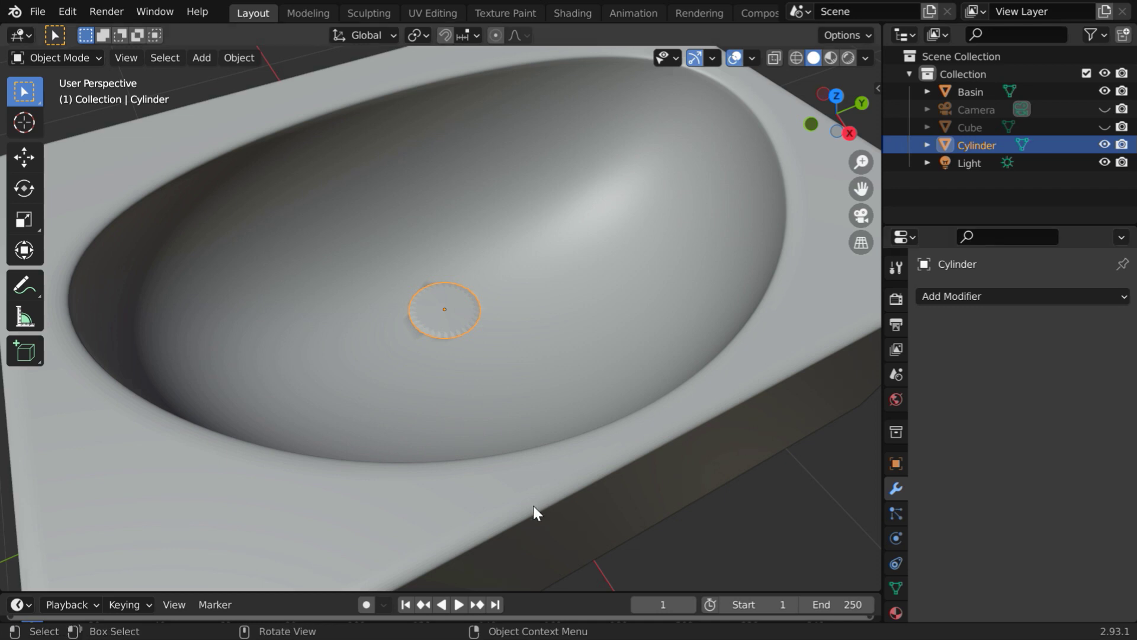
Step: Check the drain cylinder's mesh in wireframe display, return to solid shading and add a Wireframe modifier to it
{"action": "left_click", "coordinate": [795, 58]}
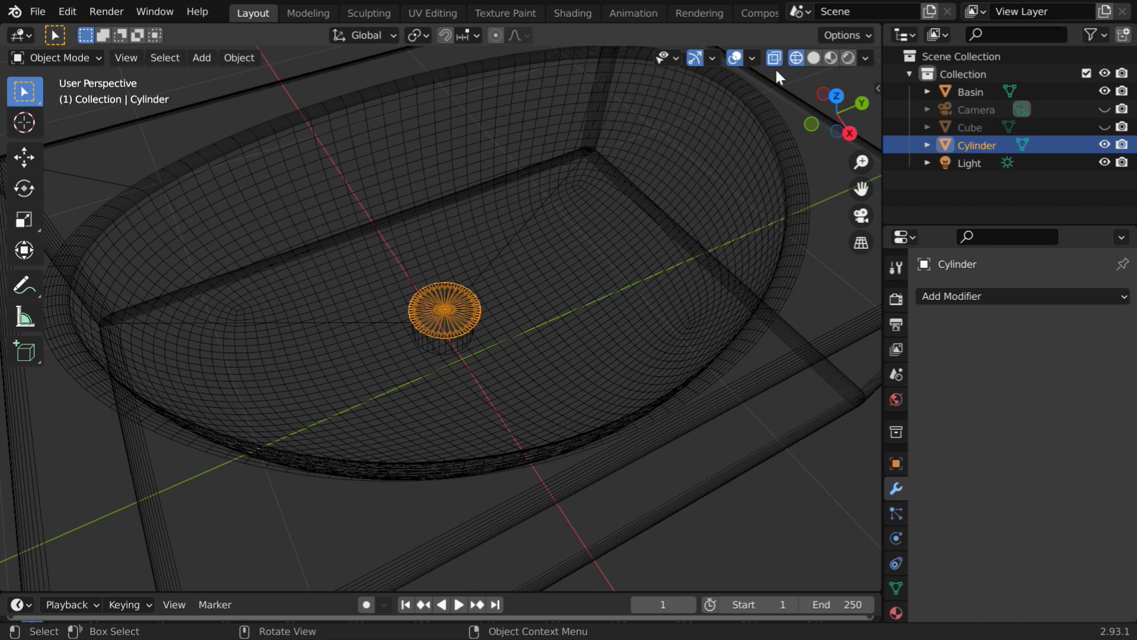
{"action": "scroll", "coordinate": [441, 317], "scroll_direction": "up", "scroll_amount": 3}
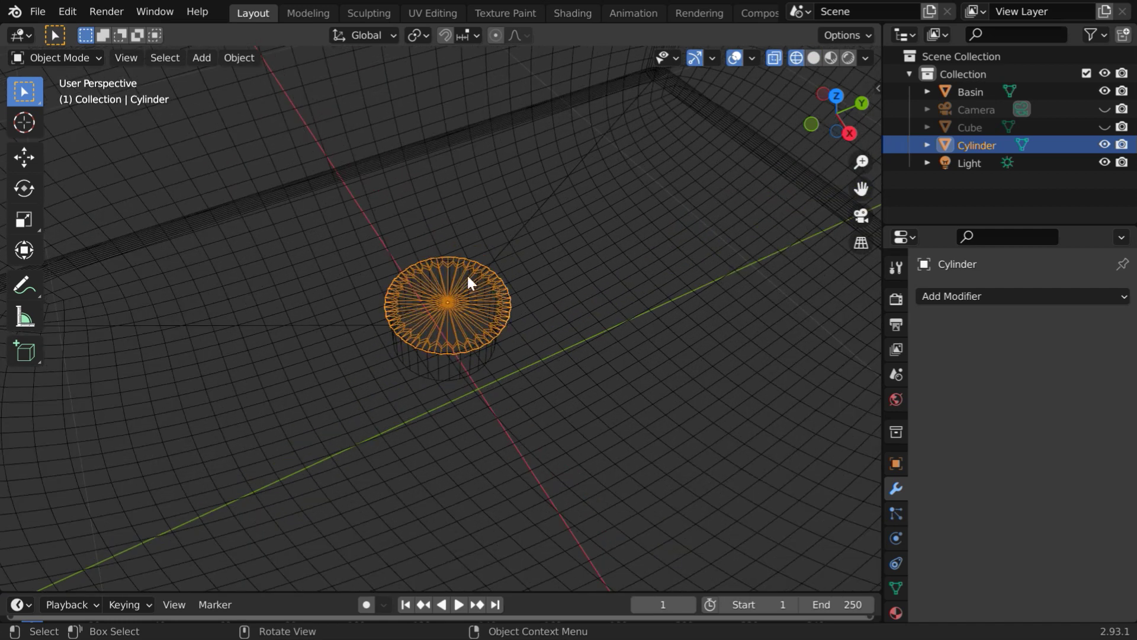
{"action": "scroll", "coordinate": [456, 308], "scroll_direction": "down", "scroll_amount": 3}
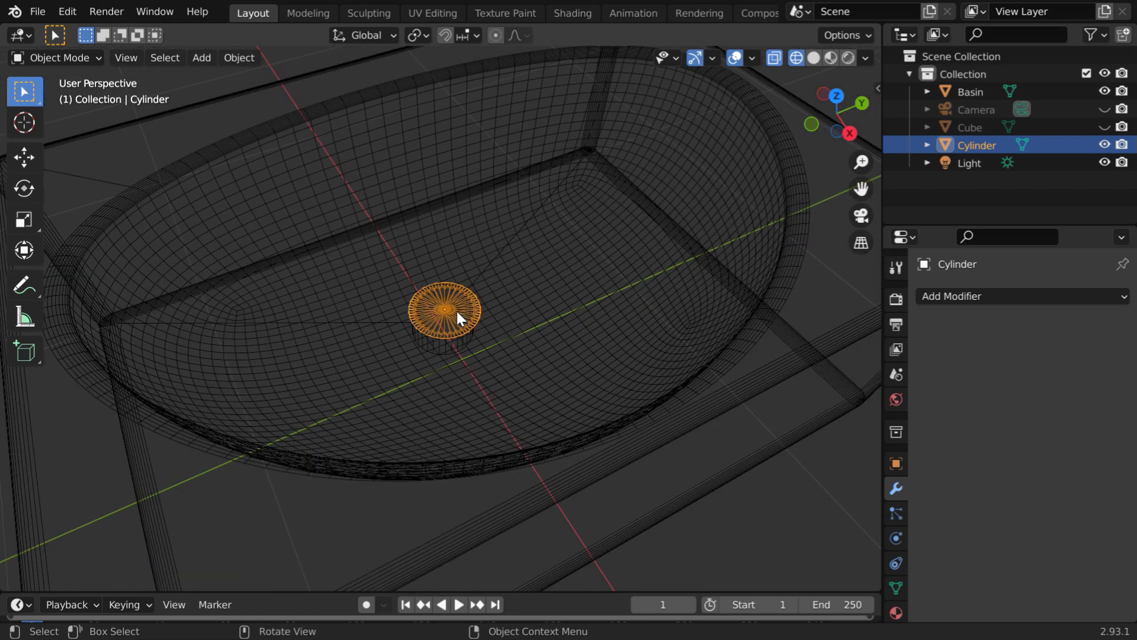
{"action": "left_click", "coordinate": [814, 58]}
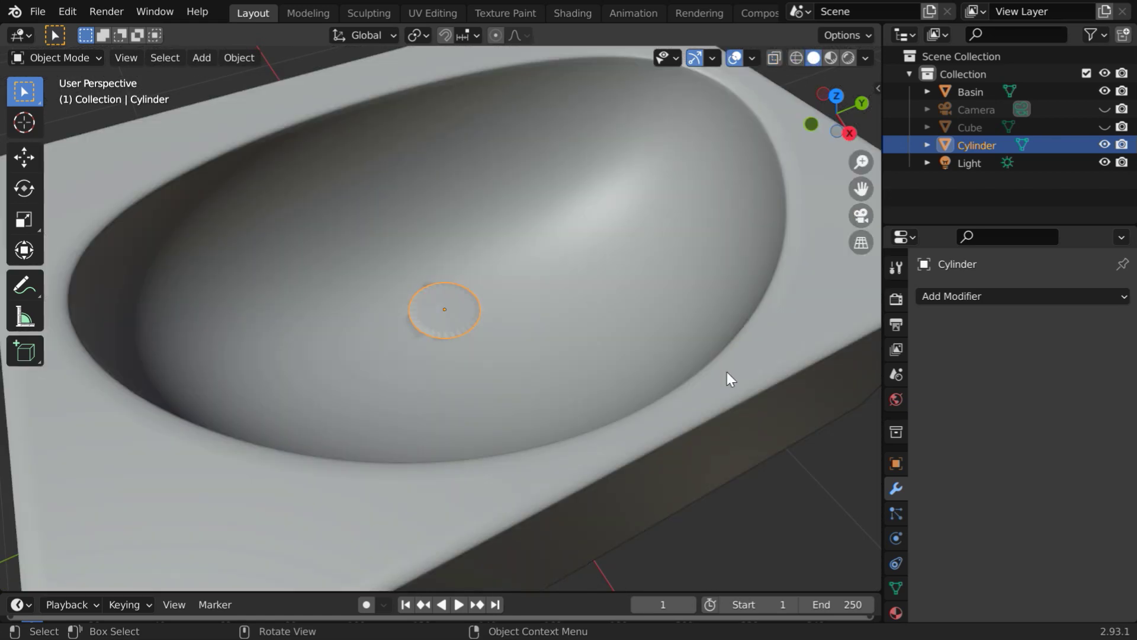
{"action": "left_click", "coordinate": [975, 295]}
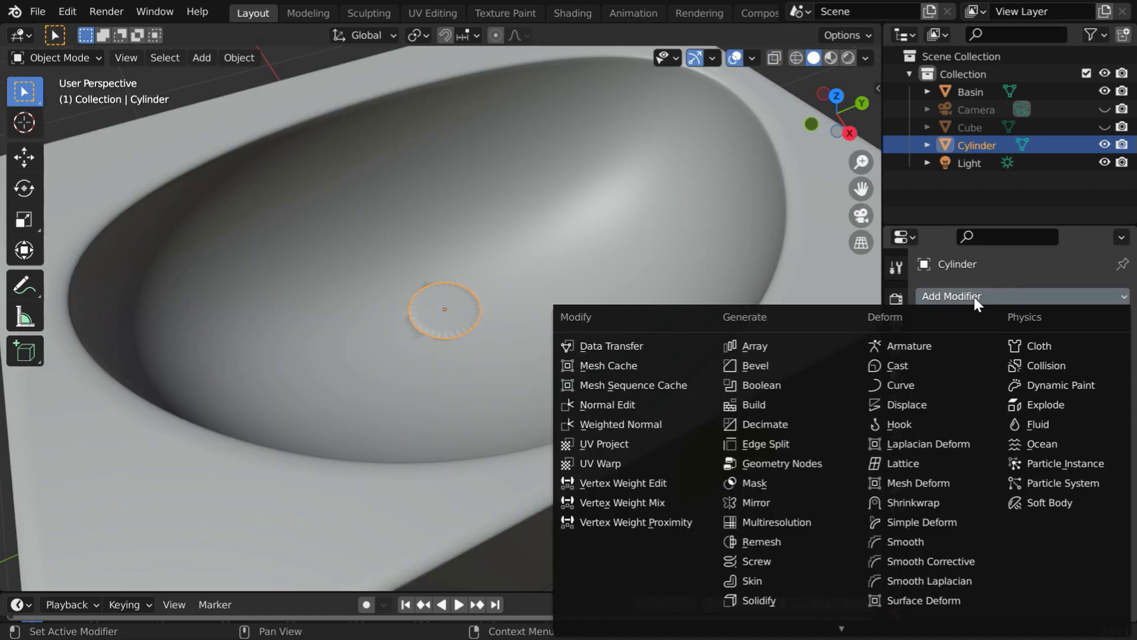
{"action": "scroll", "coordinate": [829, 592], "scroll_direction": "down", "scroll_amount": 4}
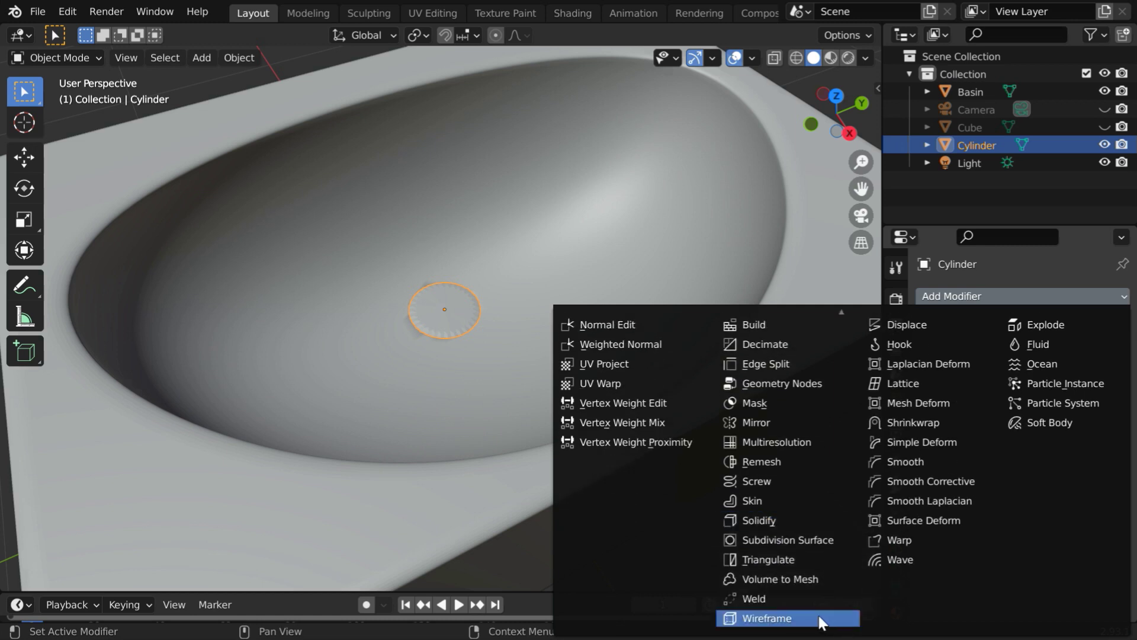
{"action": "left_click", "coordinate": [818, 615]}
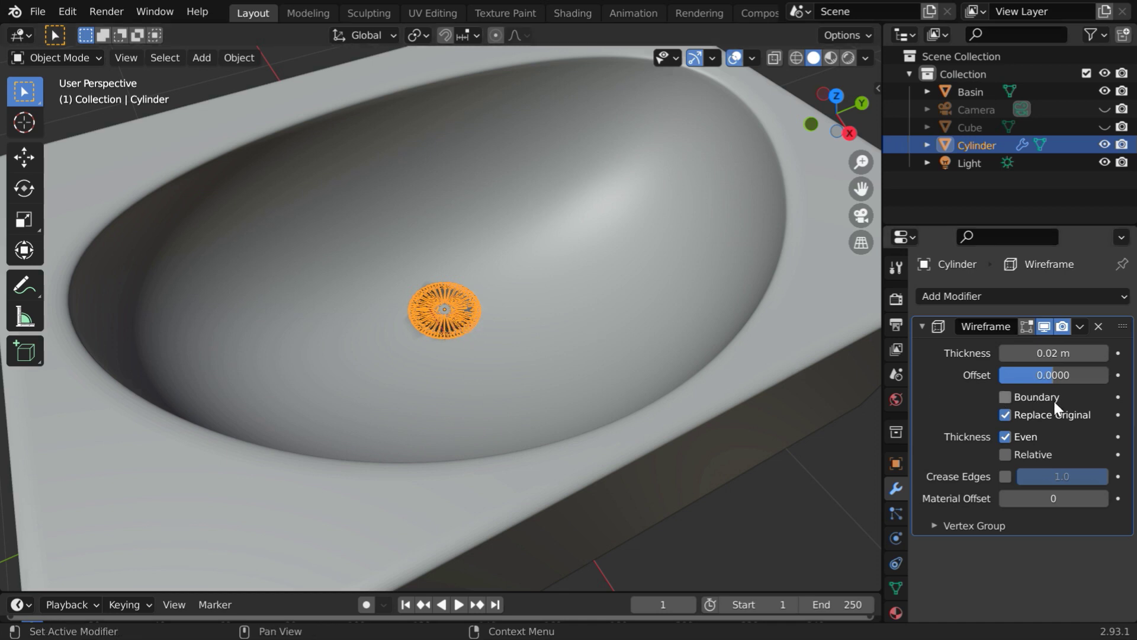
Step: Set the Wireframe modifier's thickness to 0.05 m and apply it to the drain cylinder
{"action": "left_click", "coordinate": [1093, 352]}
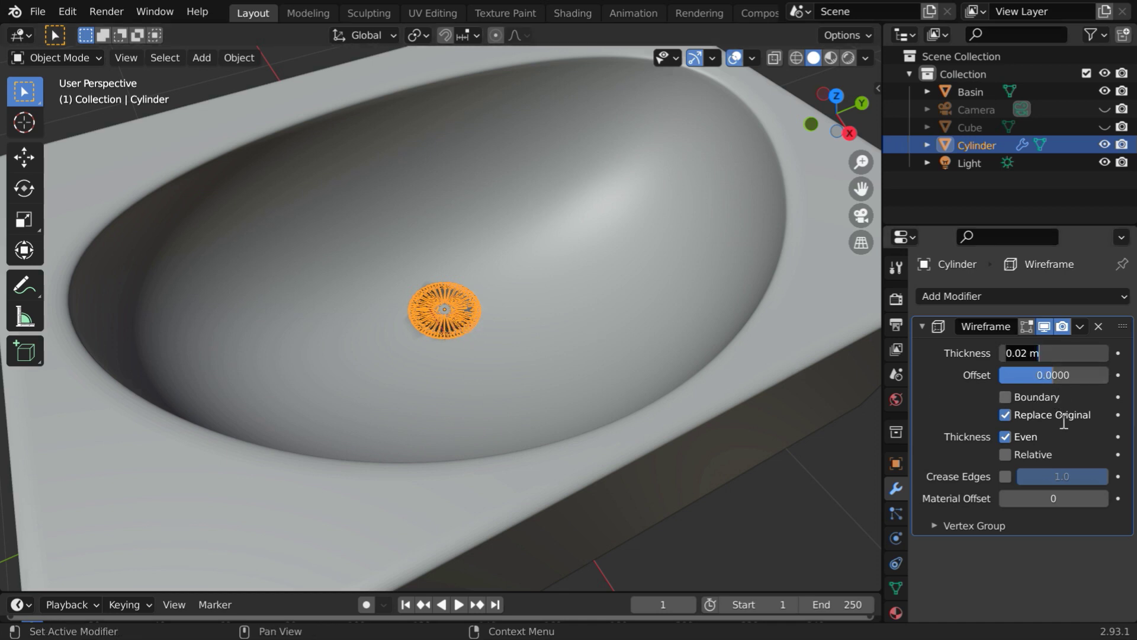
{"action": "type", "text": "0.05"}
{"action": "key", "text": "Return"}
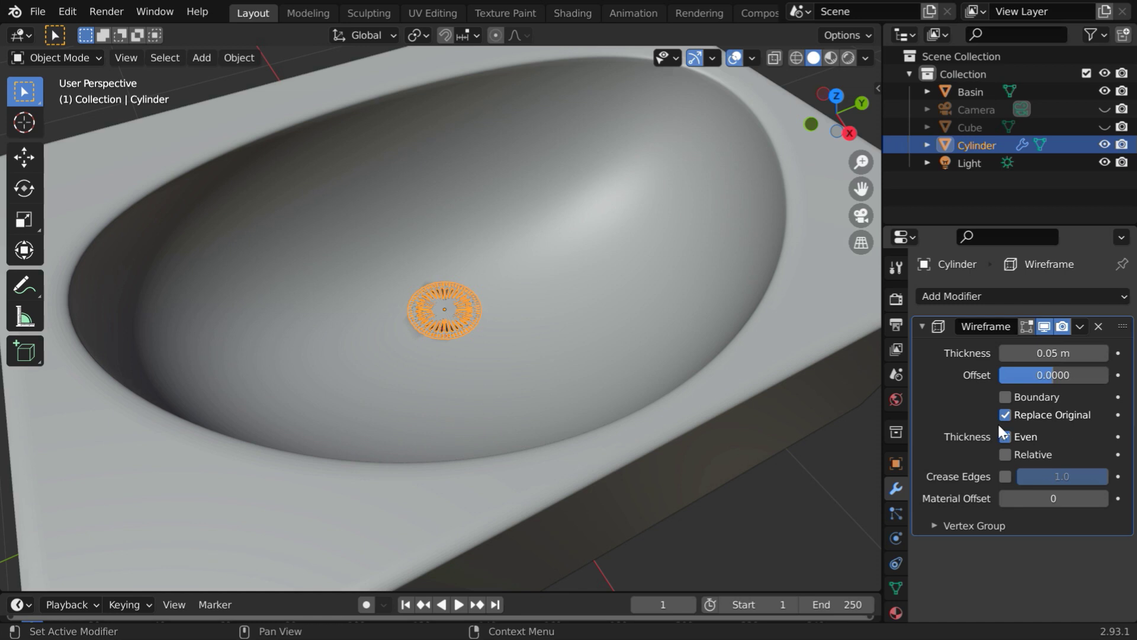
{"action": "left_click", "coordinate": [679, 531]}
{"action": "scroll", "coordinate": [398, 325], "scroll_direction": "up", "scroll_amount": 5}
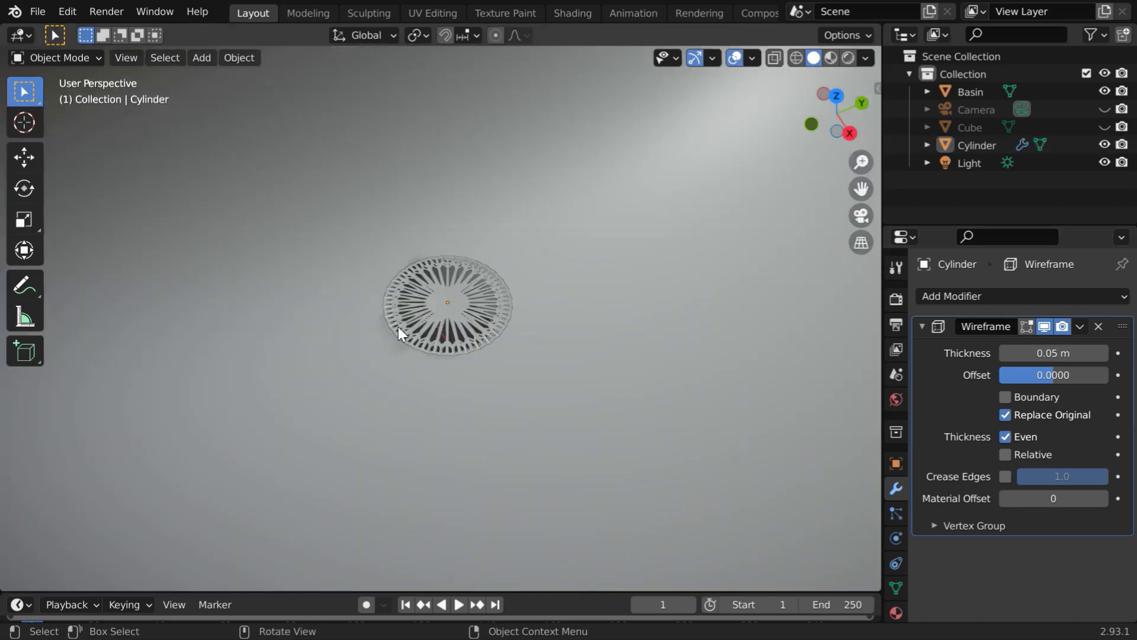
{"action": "scroll", "coordinate": [439, 333], "scroll_direction": "down", "scroll_amount": 3}
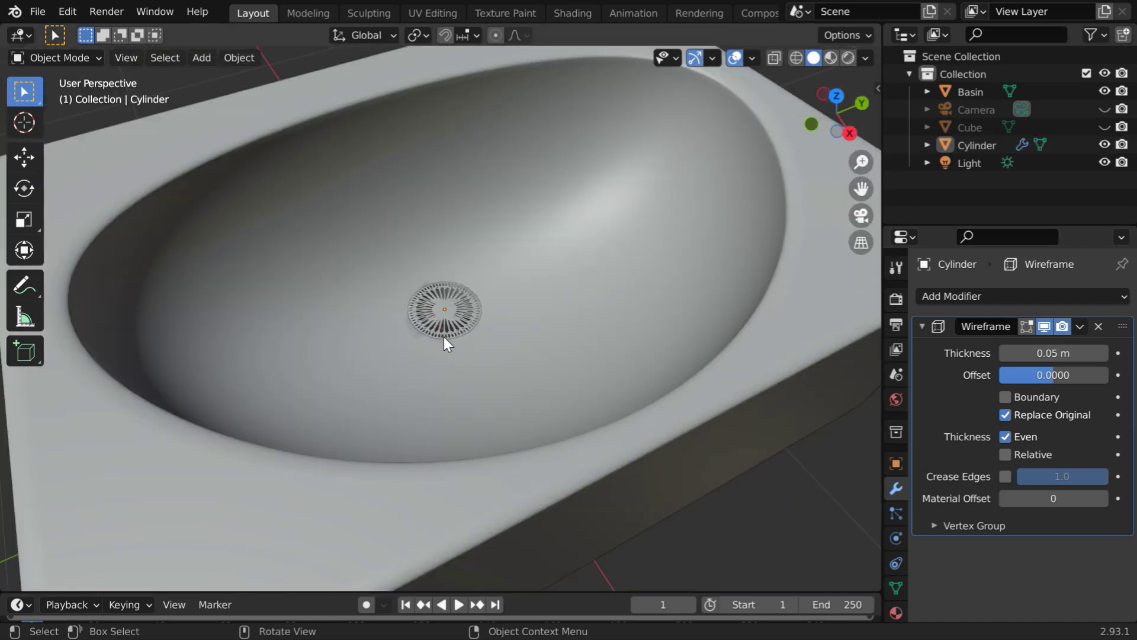
{"action": "left_click", "coordinate": [1079, 327]}
{"action": "left_click", "coordinate": [995, 346]}
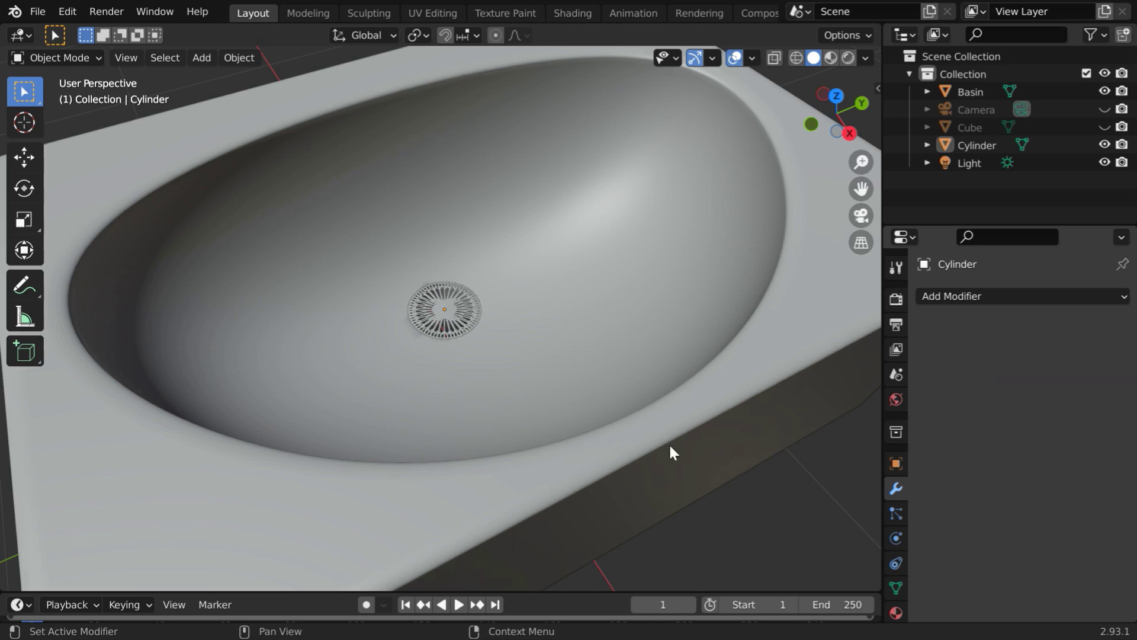
Step: Switch the viewport to rendered shading and create a new material for the drain cylinder
{"action": "scroll", "coordinate": [472, 382], "scroll_direction": "down", "scroll_amount": 3}
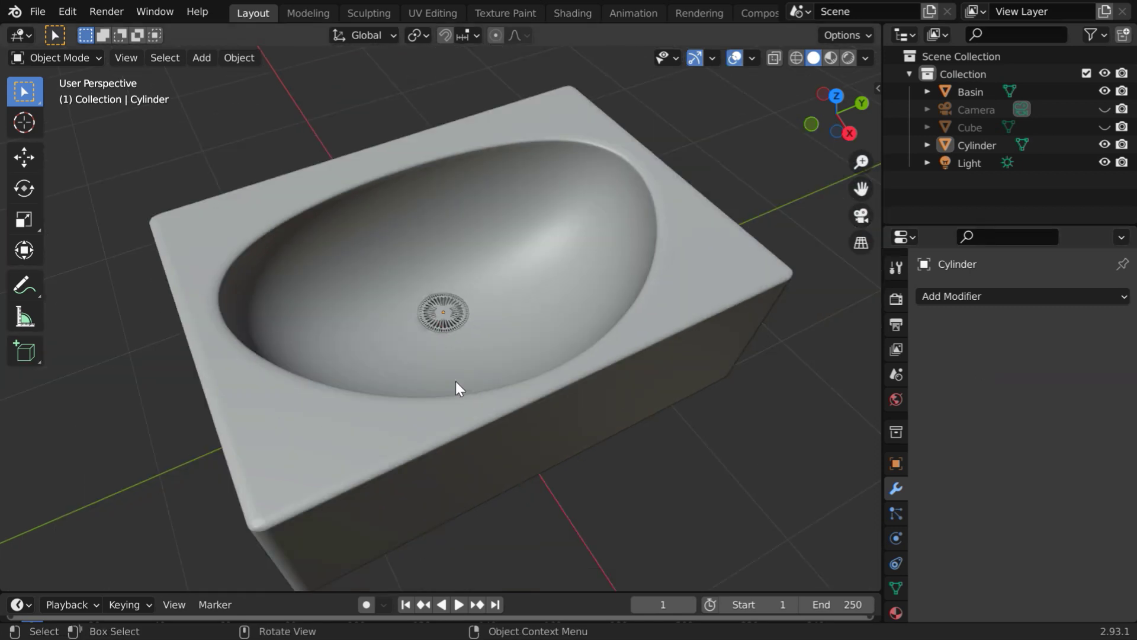
{"action": "left_click", "coordinate": [445, 317]}
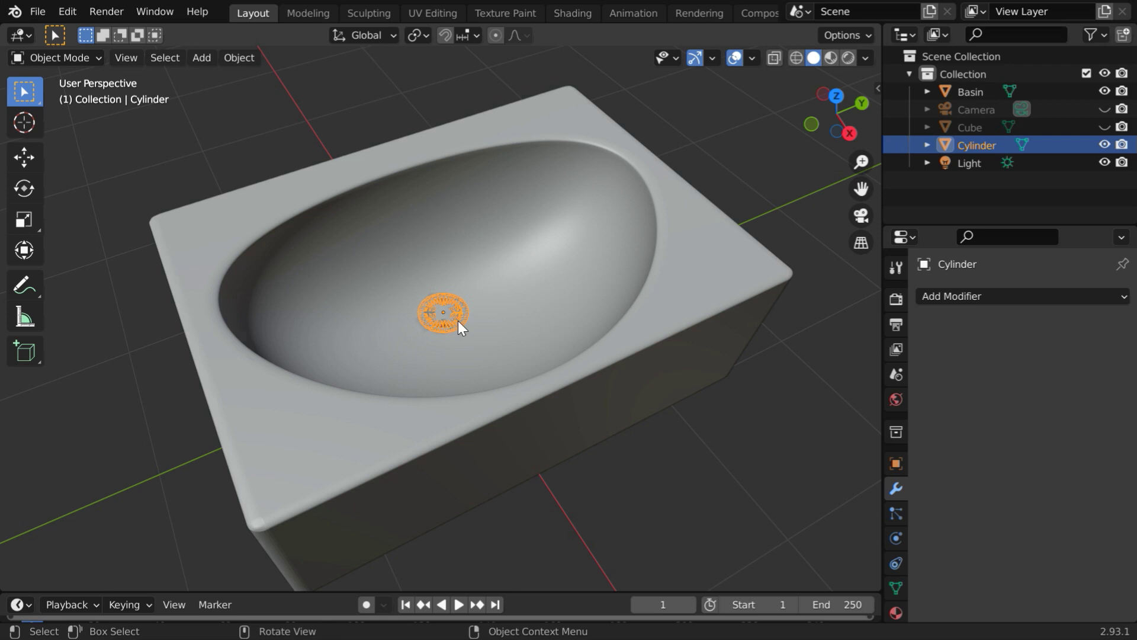
{"action": "left_click", "coordinate": [847, 58]}
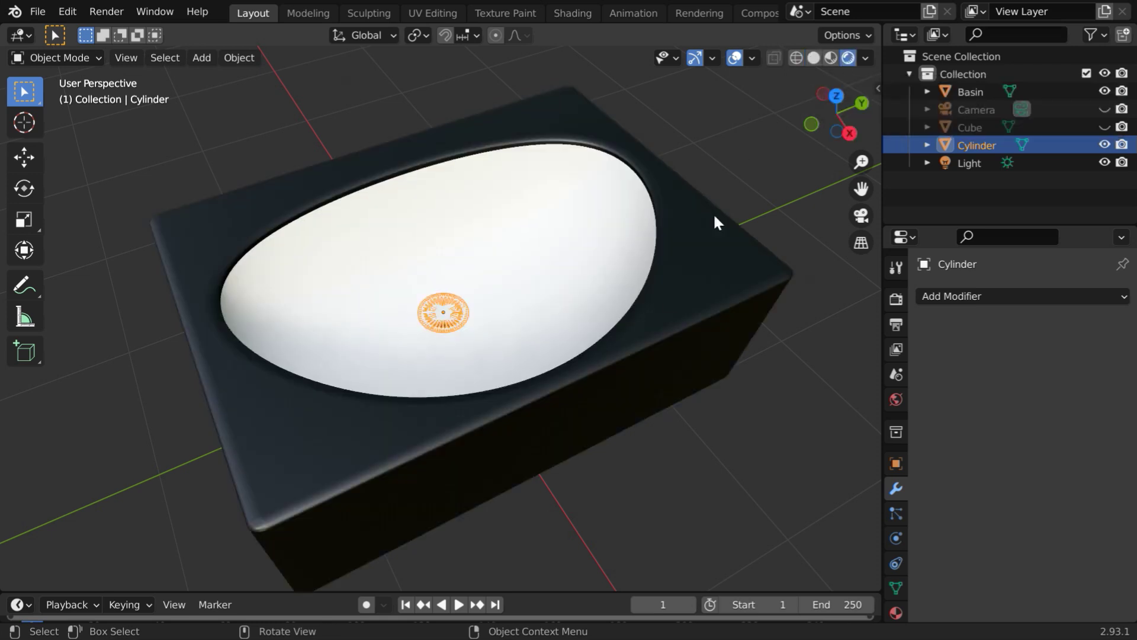
{"action": "left_click", "coordinate": [896, 613]}
{"action": "left_click", "coordinate": [1008, 371]}
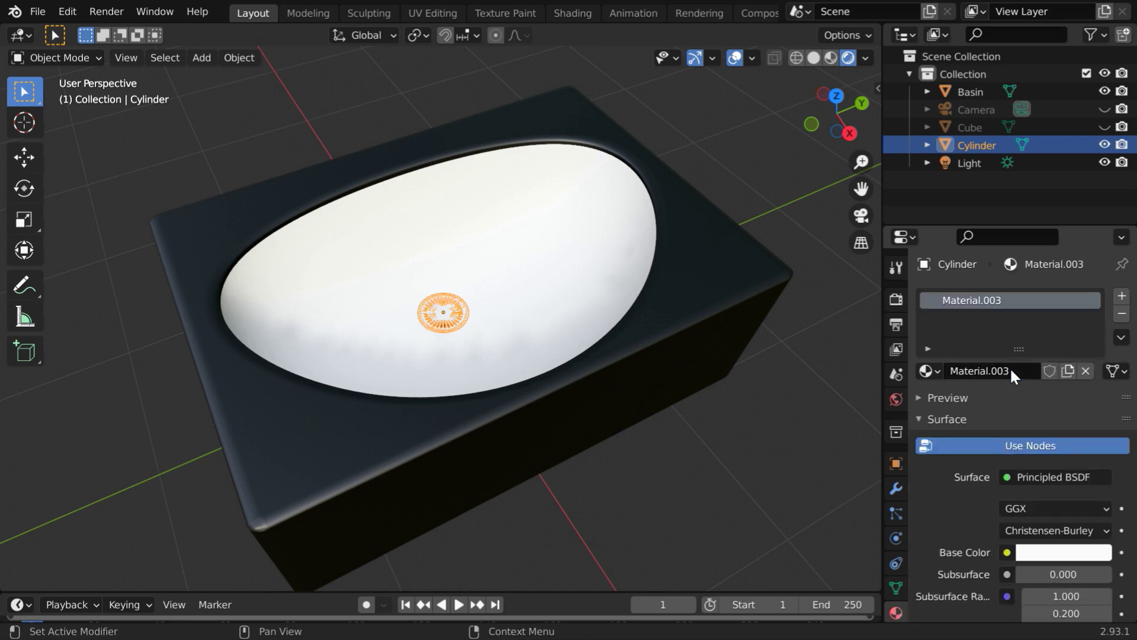
Step: Give the drain material a light grey base color and set its Metallic value to 1.0
{"action": "scroll", "coordinate": [999, 561], "scroll_direction": "down", "scroll_amount": 4}
{"action": "scroll", "coordinate": [999, 562], "scroll_direction": "down", "scroll_amount": 3}
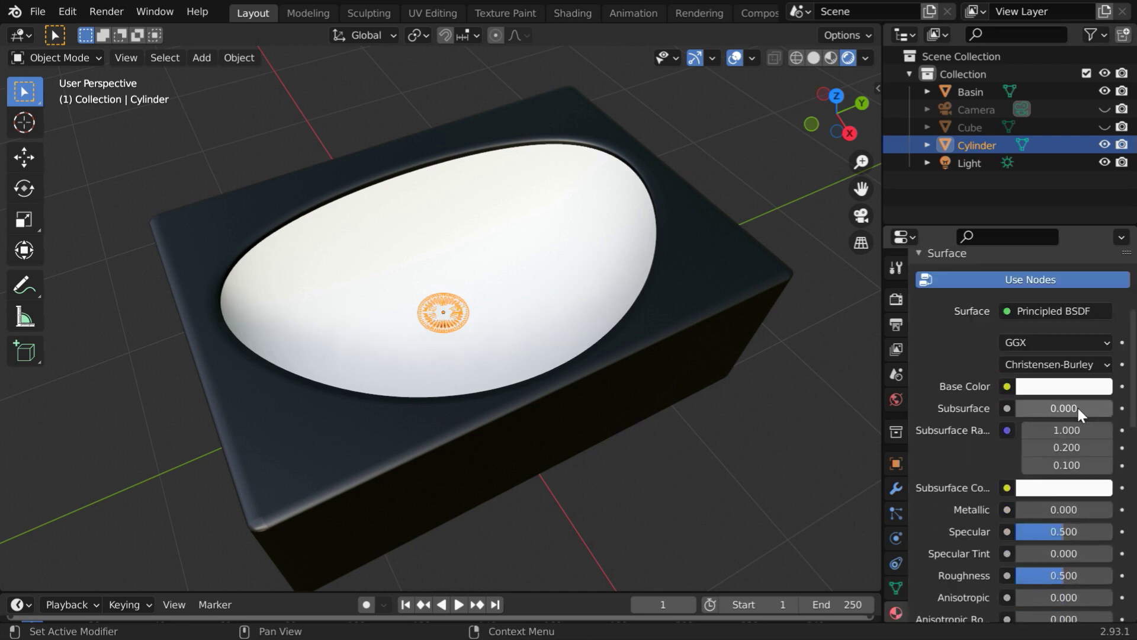
{"action": "left_click", "coordinate": [1085, 387]}
{"action": "left_click_drag", "start_coordinate": [1097, 155], "coordinate": [1098, 158]}
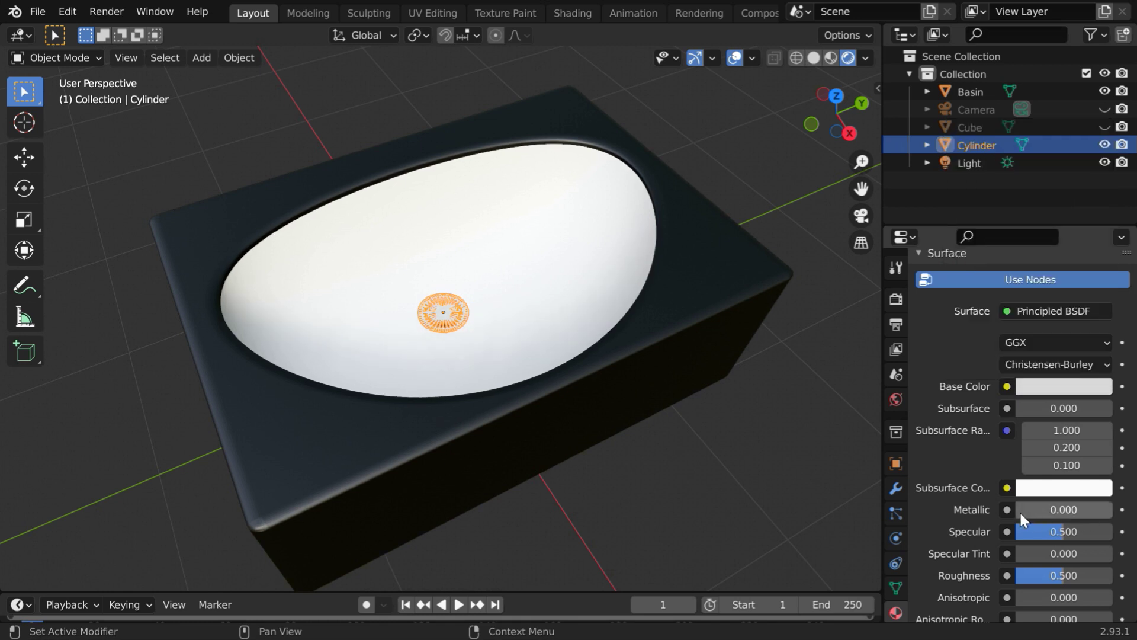
{"action": "left_click_drag", "start_coordinate": [1045, 511], "coordinate": [1133, 510]}
{"action": "left_click", "coordinate": [600, 503]}
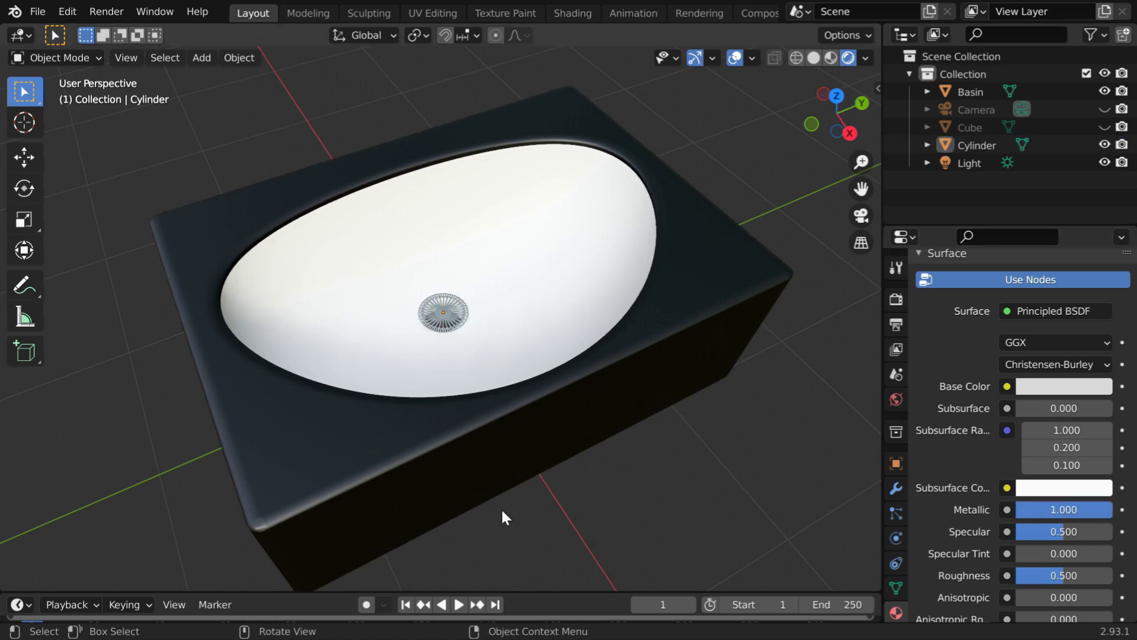
{"action": "middle_click_drag", "start_coordinate": [522, 485], "coordinate": [605, 482]}
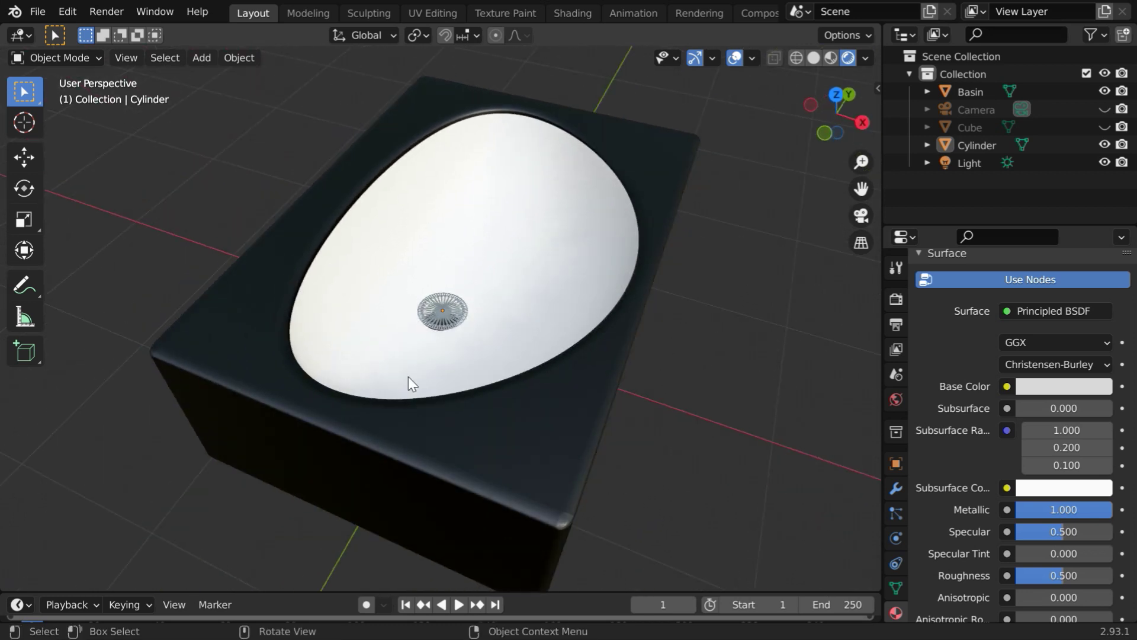
{"action": "scroll", "coordinate": [317, 205], "scroll_direction": "down", "scroll_amount": 1}
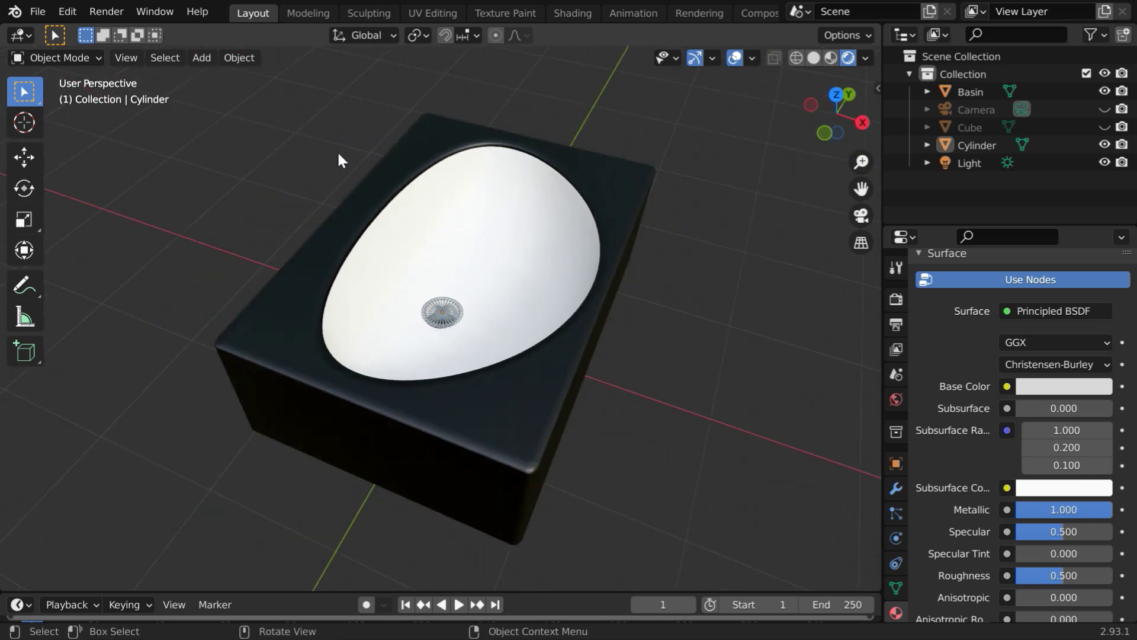
{"action": "middle_click_drag", "start_coordinate": [386, 294], "coordinate": [347, 264]}
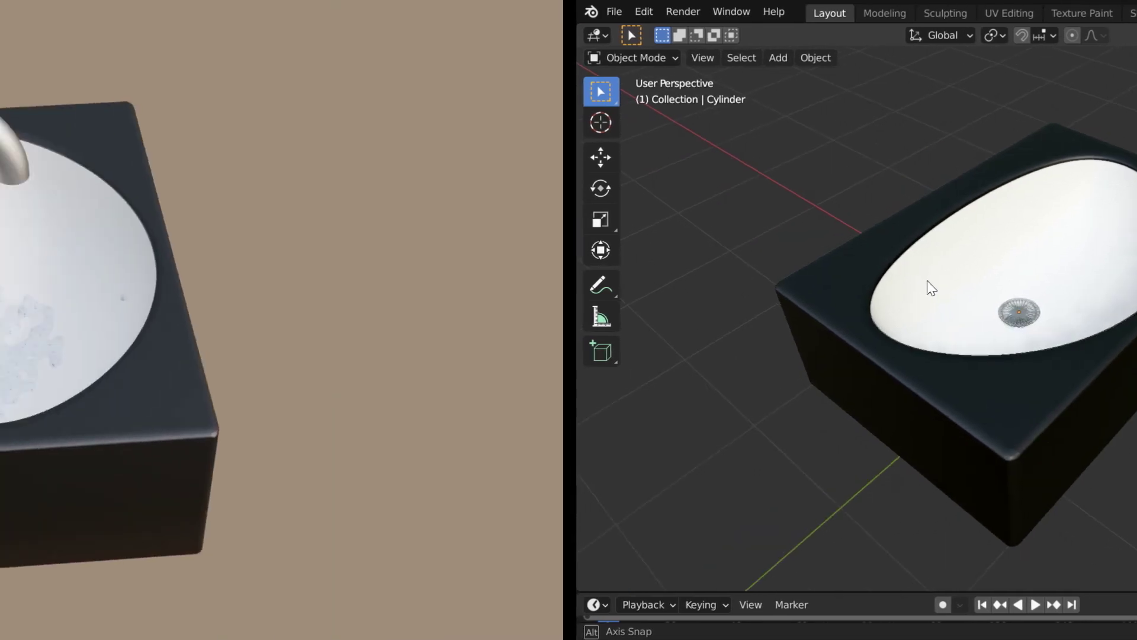